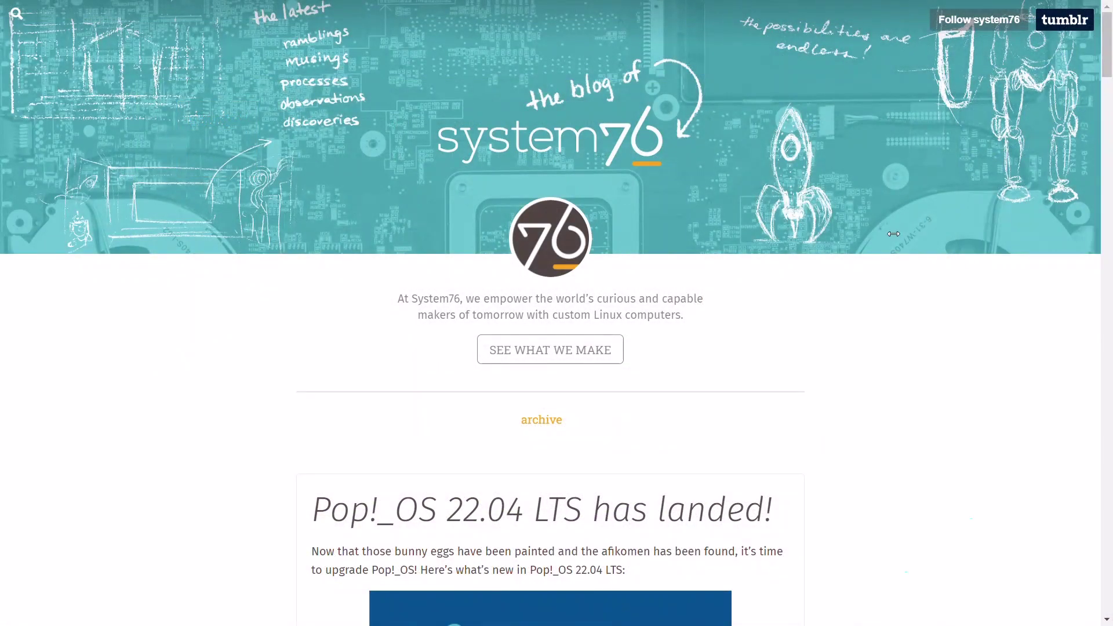
Scroll through the Pop!_OS 22.04 LTS announcement post and the System76 computer store page
{"action": "scroll", "coordinate": [849, 380], "scroll_direction": "down", "scroll_amount": 8}
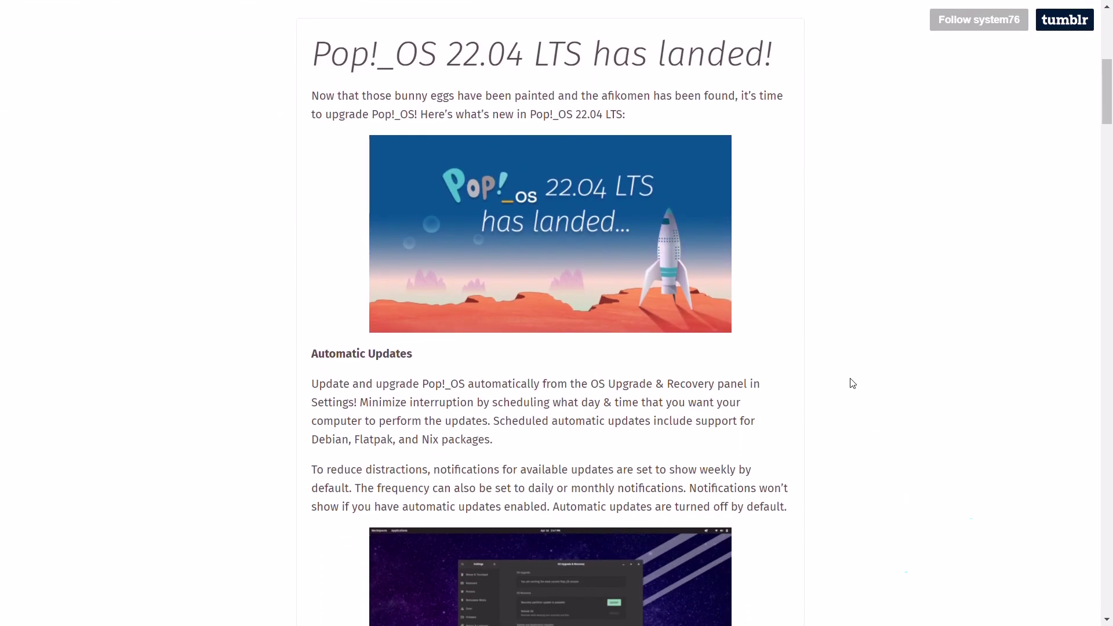
{"action": "scroll", "coordinate": [852, 383], "scroll_direction": "down", "scroll_amount": 10}
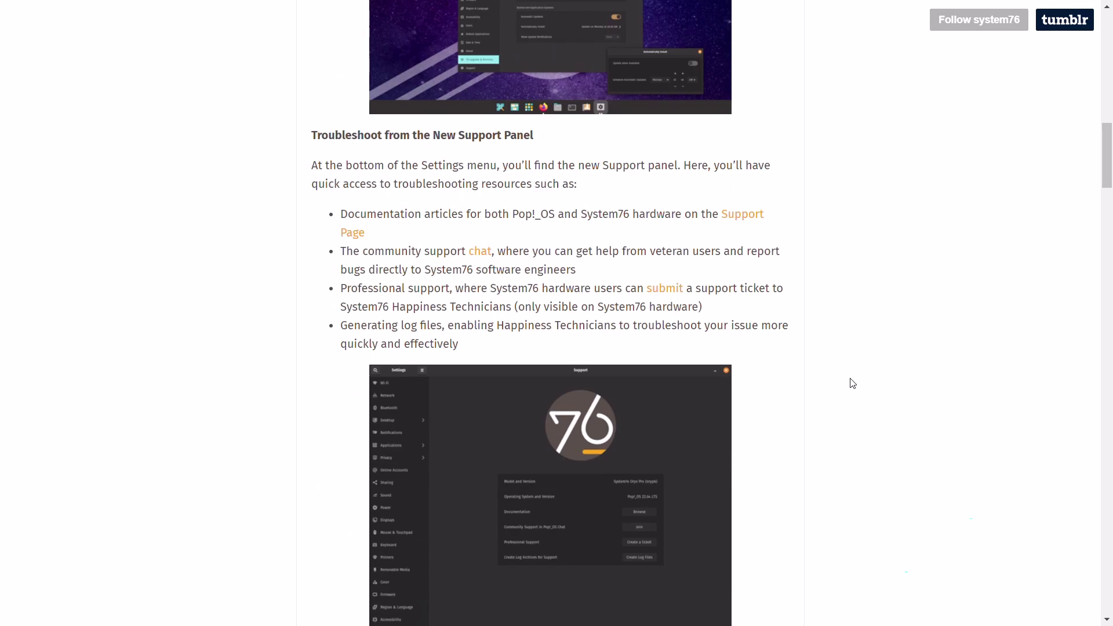
{"action": "scroll", "coordinate": [852, 382], "scroll_direction": "down", "scroll_amount": 6}
{"action": "scroll", "coordinate": [852, 383], "scroll_direction": "down", "scroll_amount": 7}
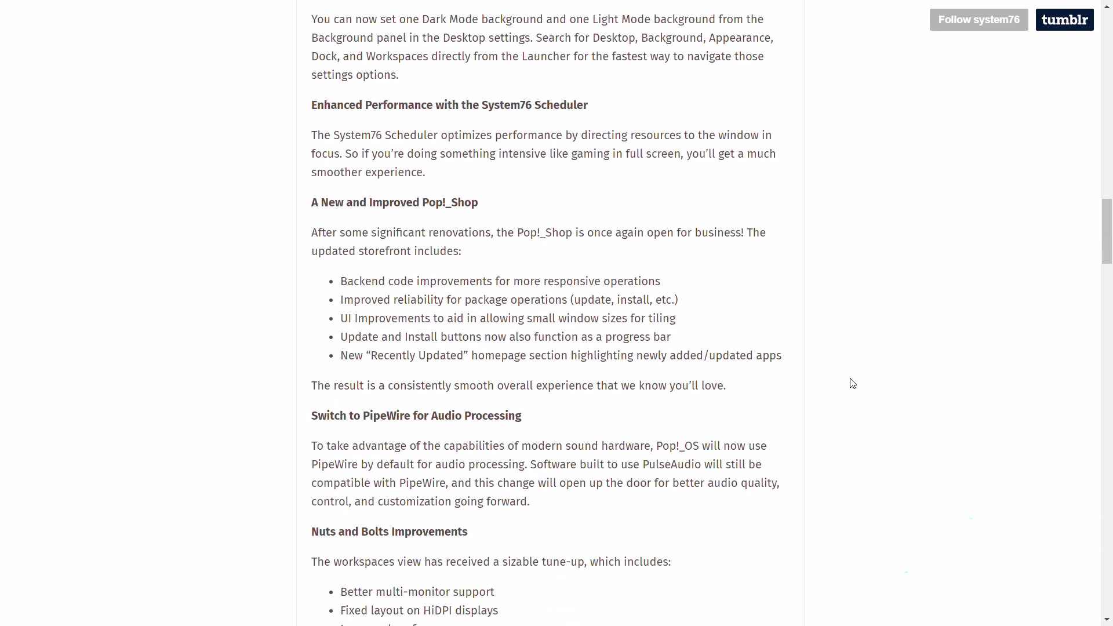
{"action": "scroll", "coordinate": [851, 383], "scroll_direction": "down", "scroll_amount": 4}
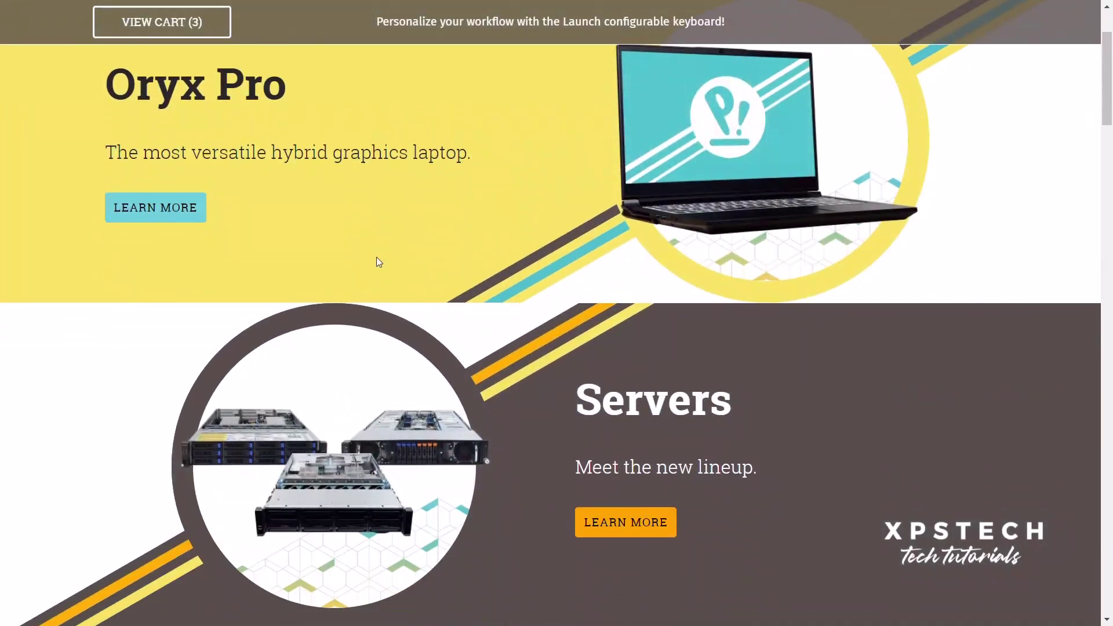
{"action": "scroll", "coordinate": [377, 258], "scroll_direction": "down", "scroll_amount": 3}
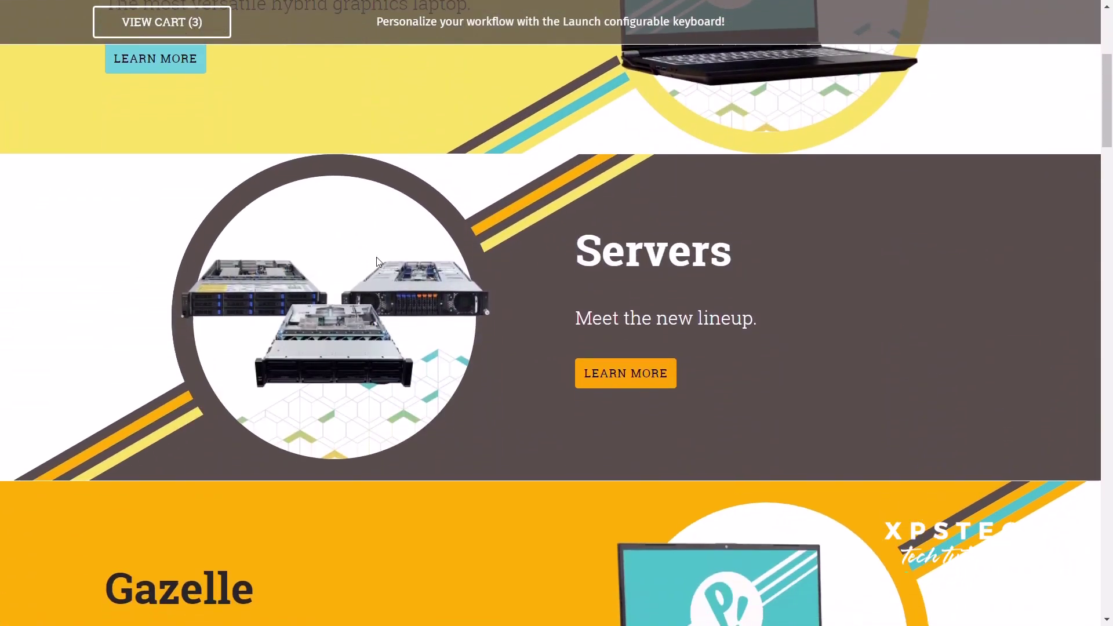
{"action": "scroll", "coordinate": [377, 261], "scroll_direction": "down", "scroll_amount": 8}
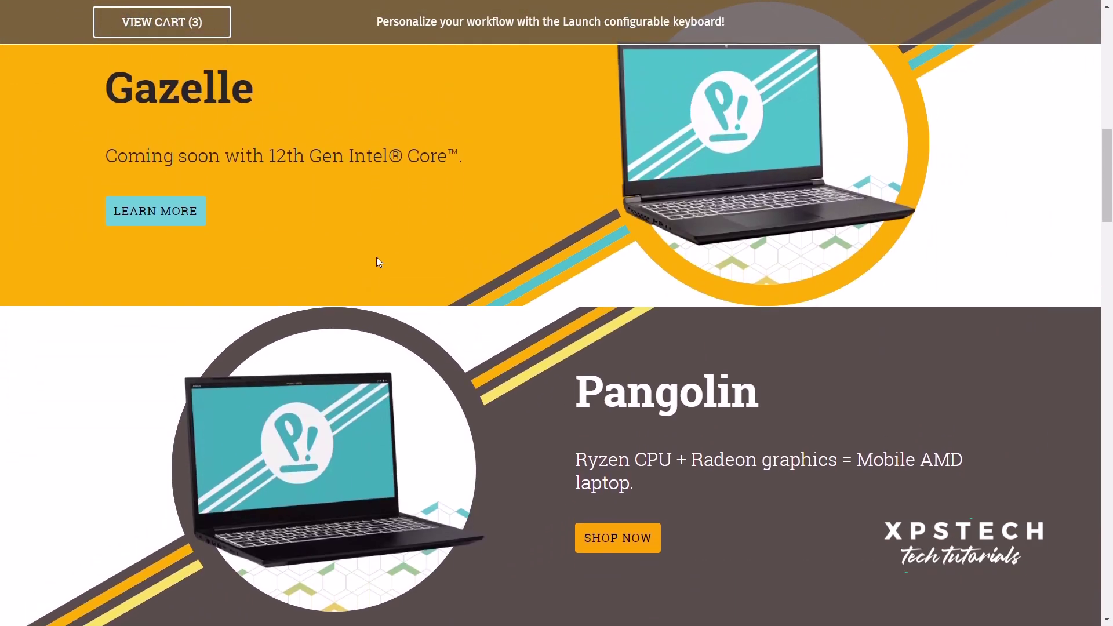
{"action": "scroll", "coordinate": [377, 258], "scroll_direction": "down", "scroll_amount": 7}
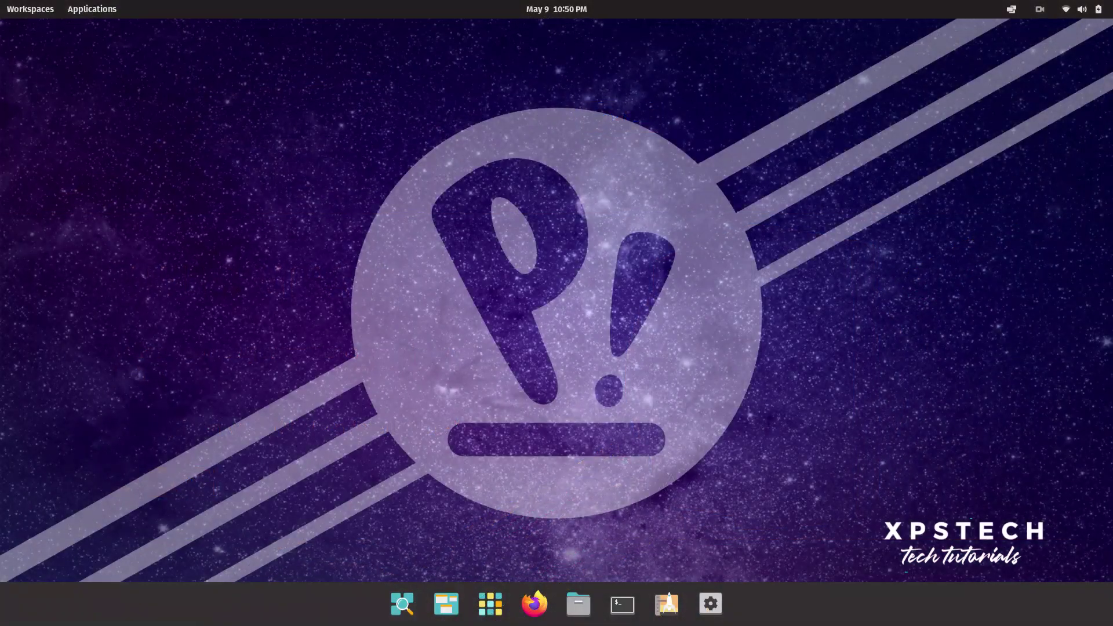
{"action": "left_click", "coordinate": [38, 12]}
{"action": "left_click", "coordinate": [86, 10]}
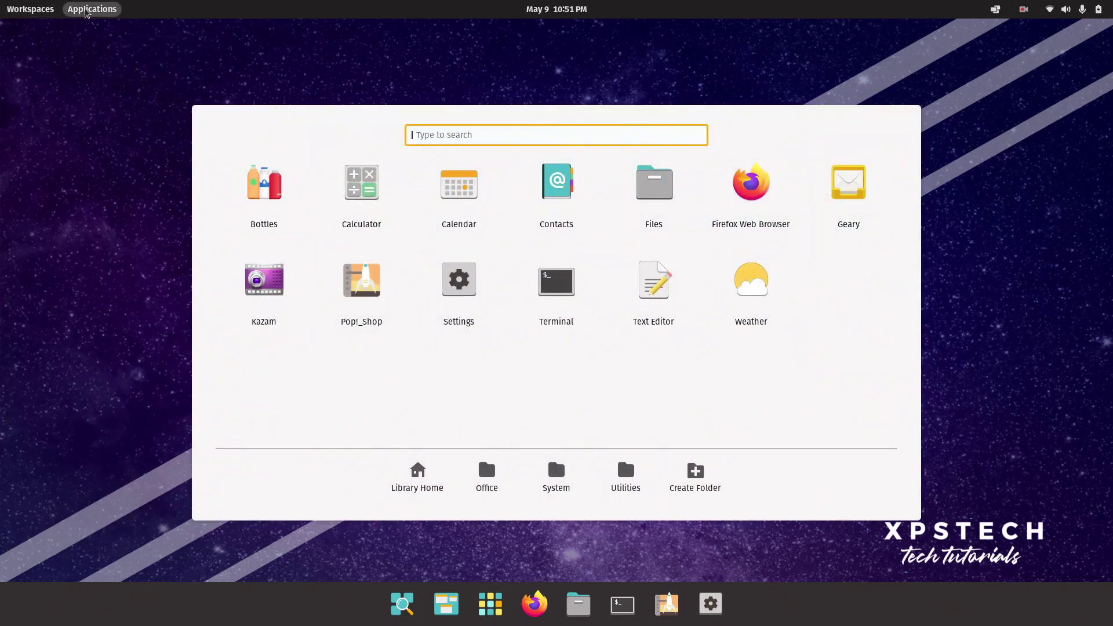
{"action": "key", "text": "Escape"}
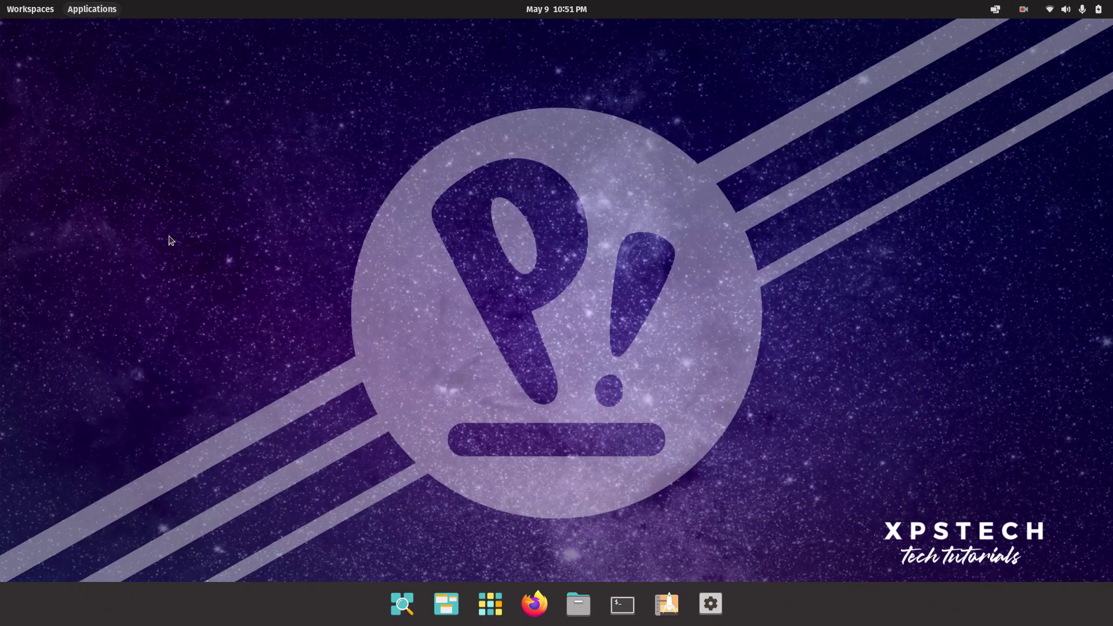
{"action": "left_click", "coordinate": [490, 604]}
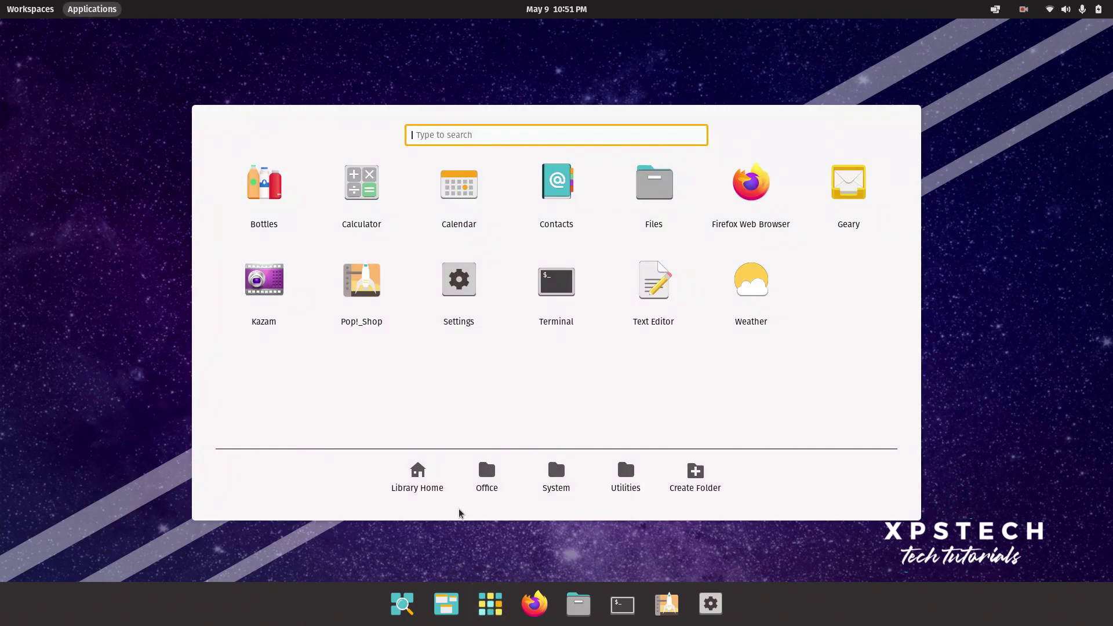
{"action": "left_click", "coordinate": [486, 474]}
{"action": "left_click", "coordinate": [557, 474]}
{"action": "left_click", "coordinate": [597, 471]}
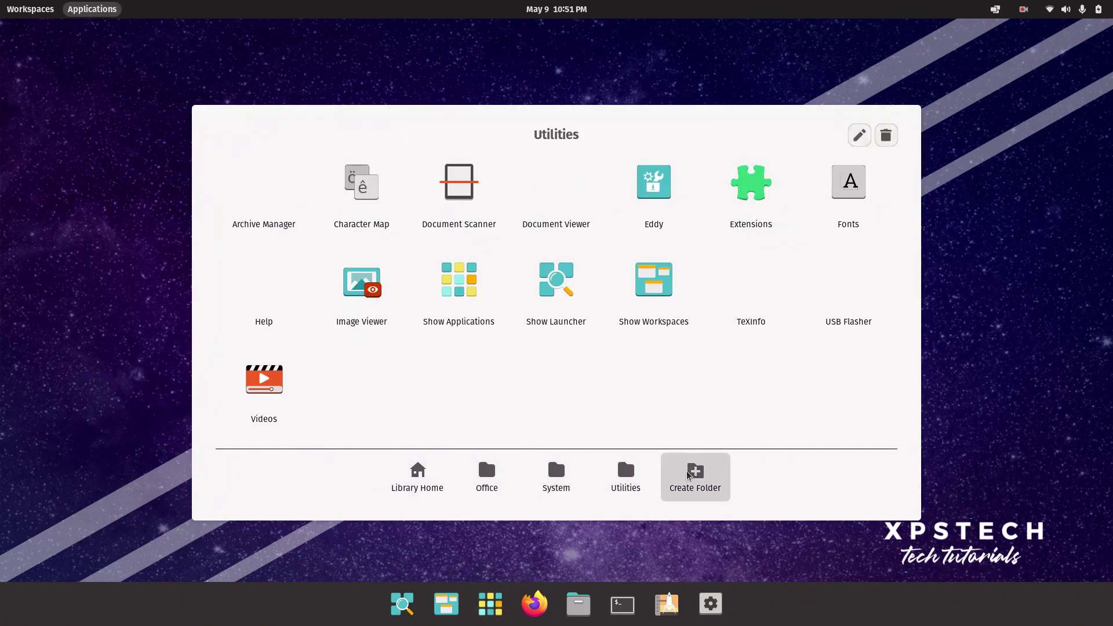
{"action": "left_click", "coordinate": [696, 472]}
{"action": "left_click", "coordinate": [547, 372]}
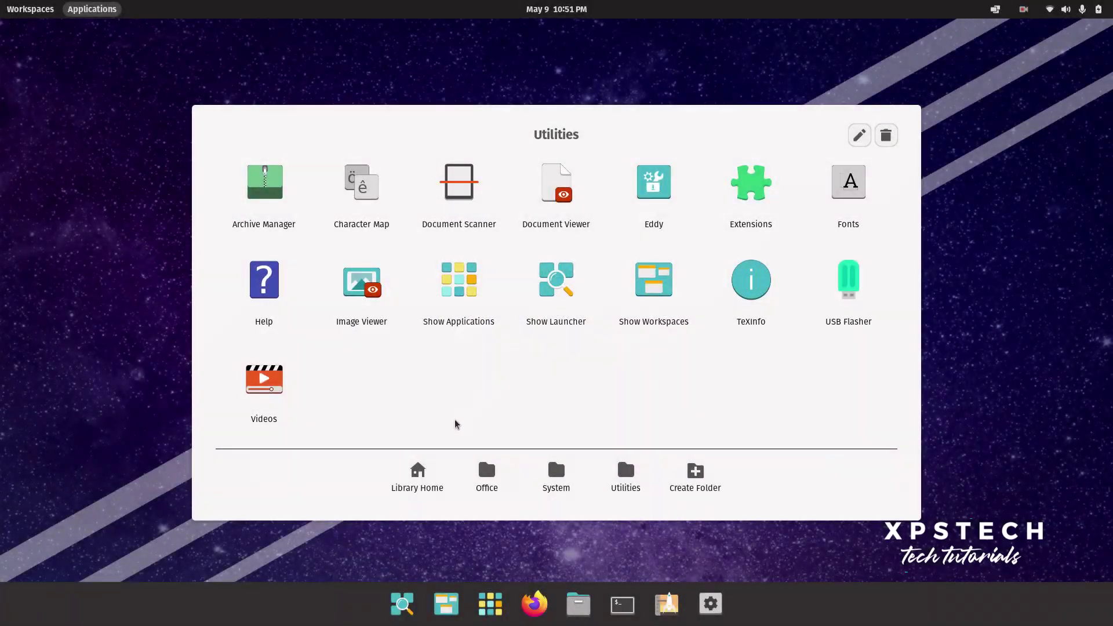
{"action": "left_click", "coordinate": [410, 485]}
{"action": "left_click", "coordinate": [335, 549]}
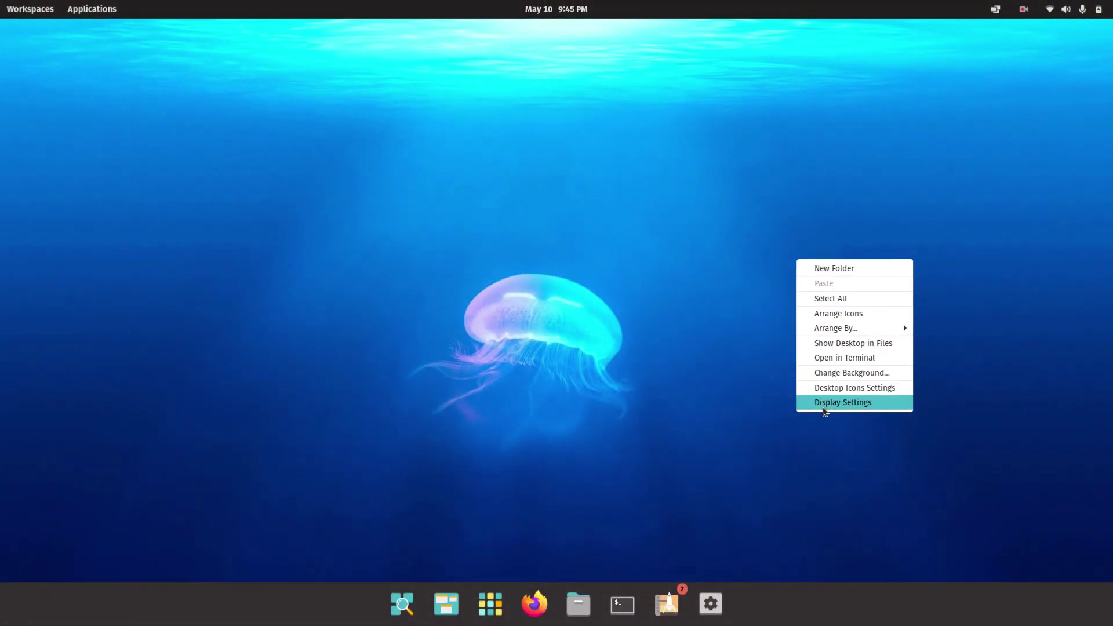
Open OS Upgrade & Recovery in Settings and keep update notifications at Weekly
{"action": "left_click", "coordinate": [820, 404]}
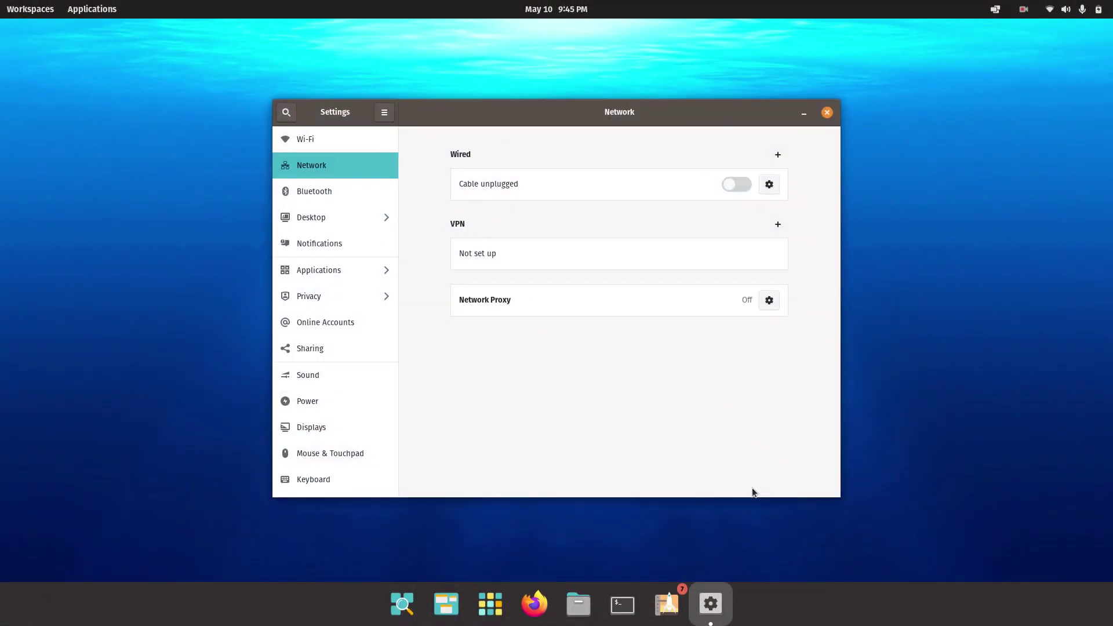
{"action": "scroll", "coordinate": [308, 371], "scroll_direction": "down", "scroll_amount": 10}
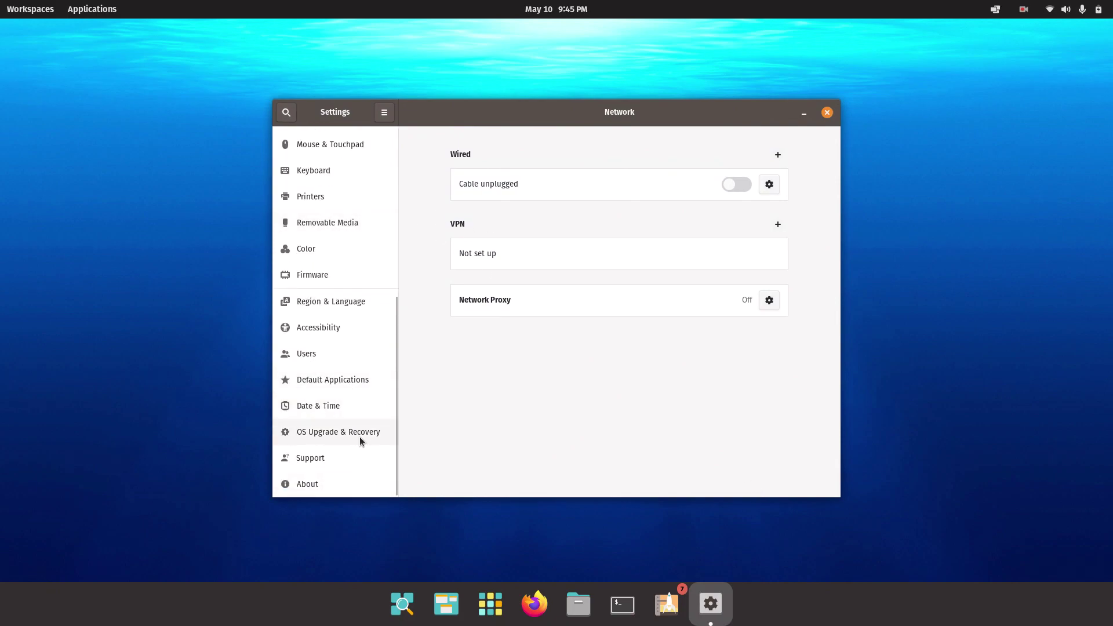
{"action": "left_click", "coordinate": [360, 438]}
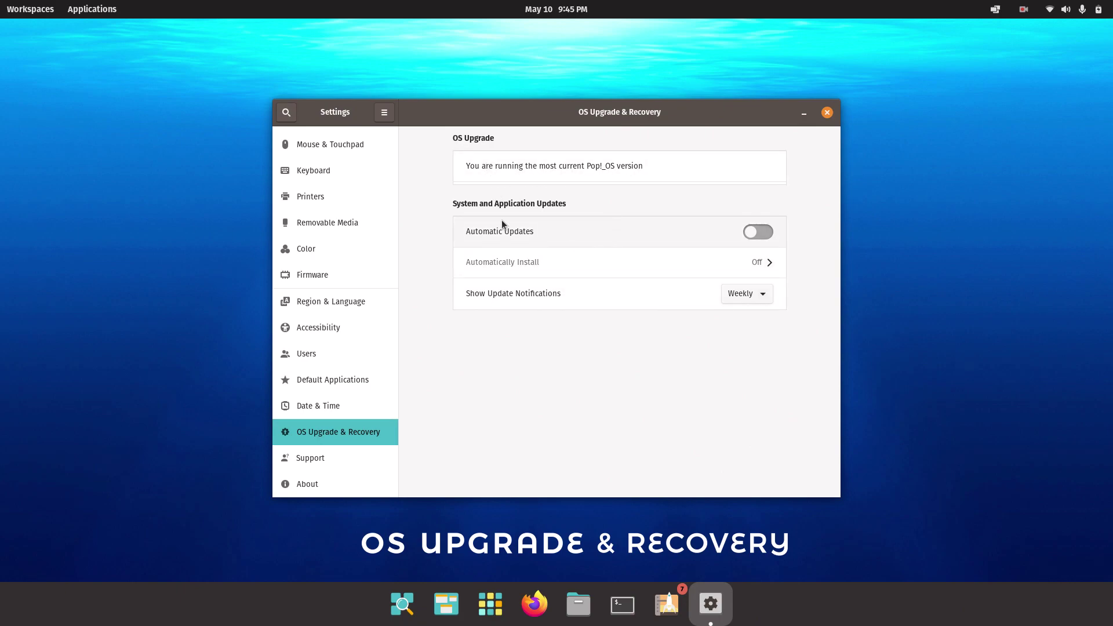
{"action": "left_click", "coordinate": [766, 296]}
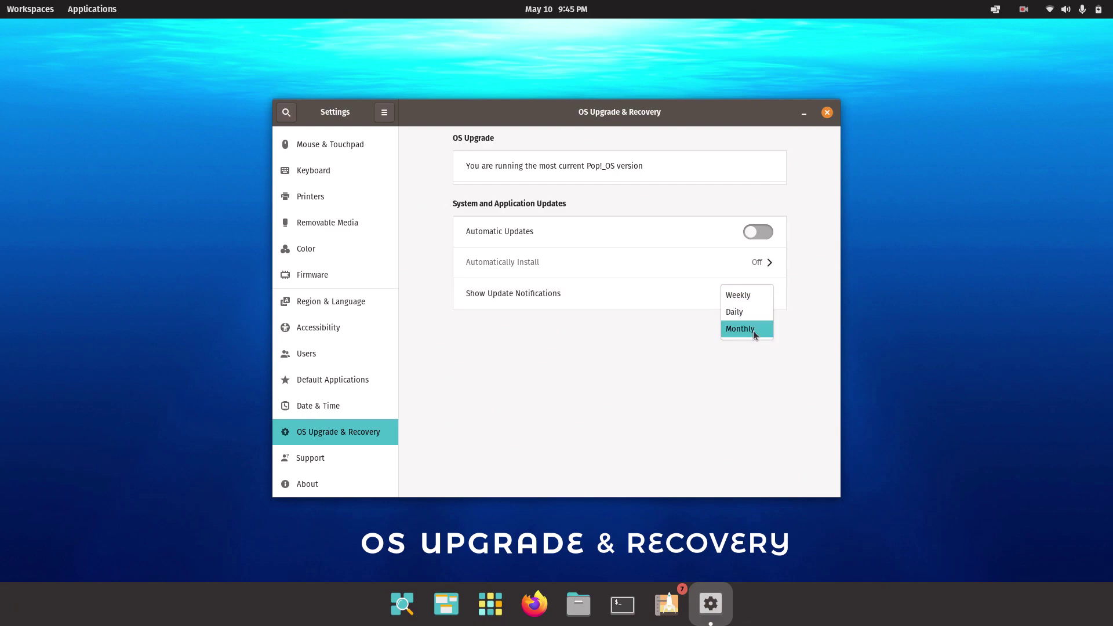
{"action": "left_click", "coordinate": [784, 311]}
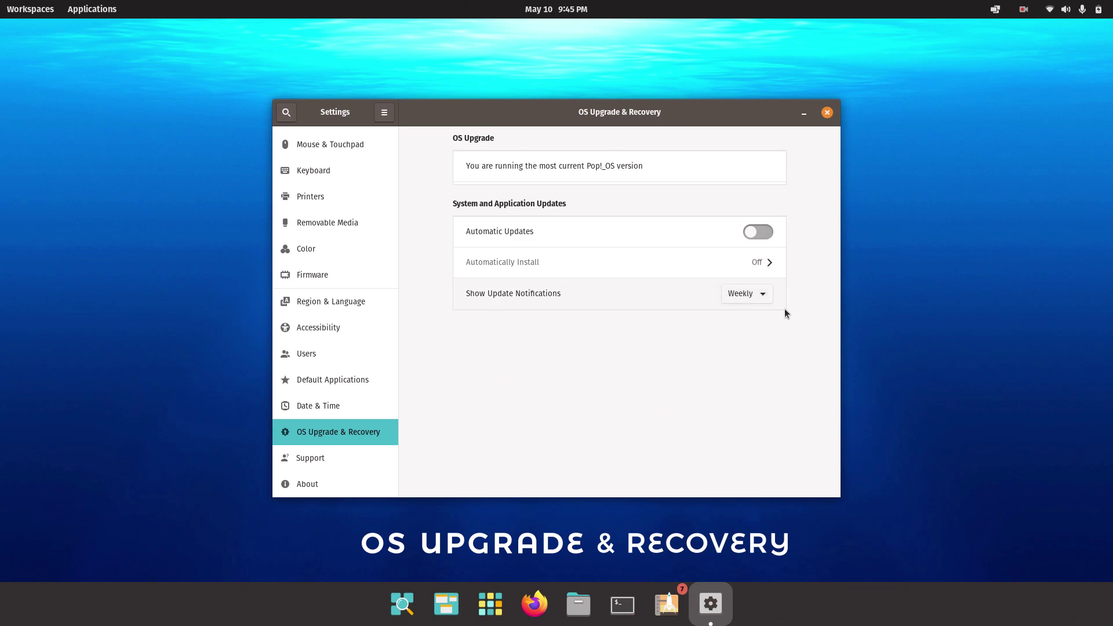
Switch on Automatic Updates on Weekdays and set them to install as soon as available
{"action": "left_click", "coordinate": [758, 232]}
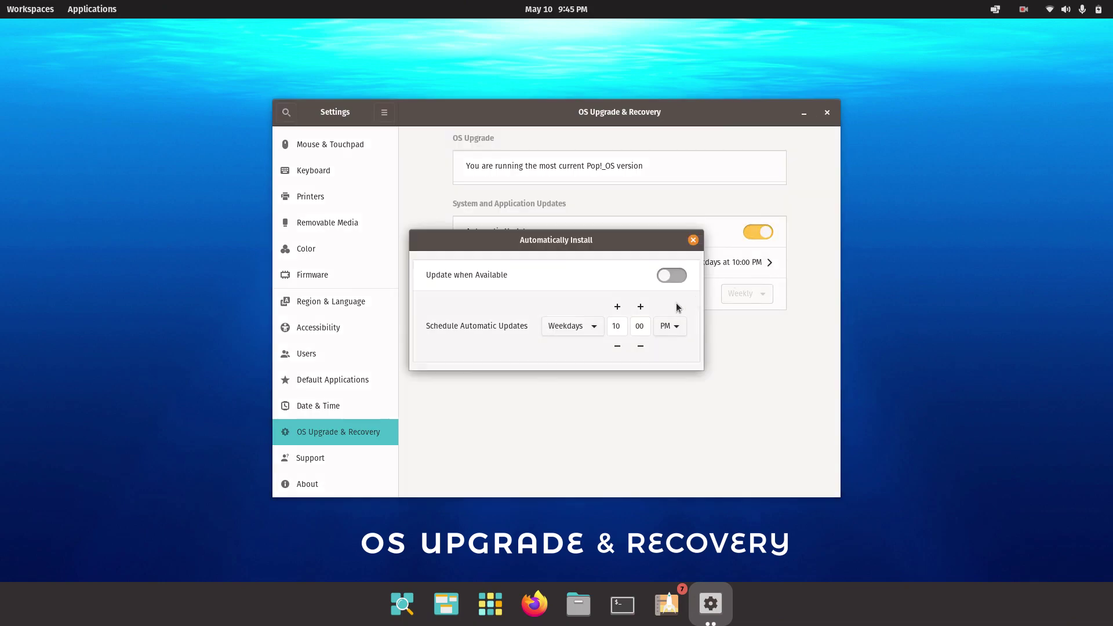
{"action": "left_click", "coordinate": [558, 335]}
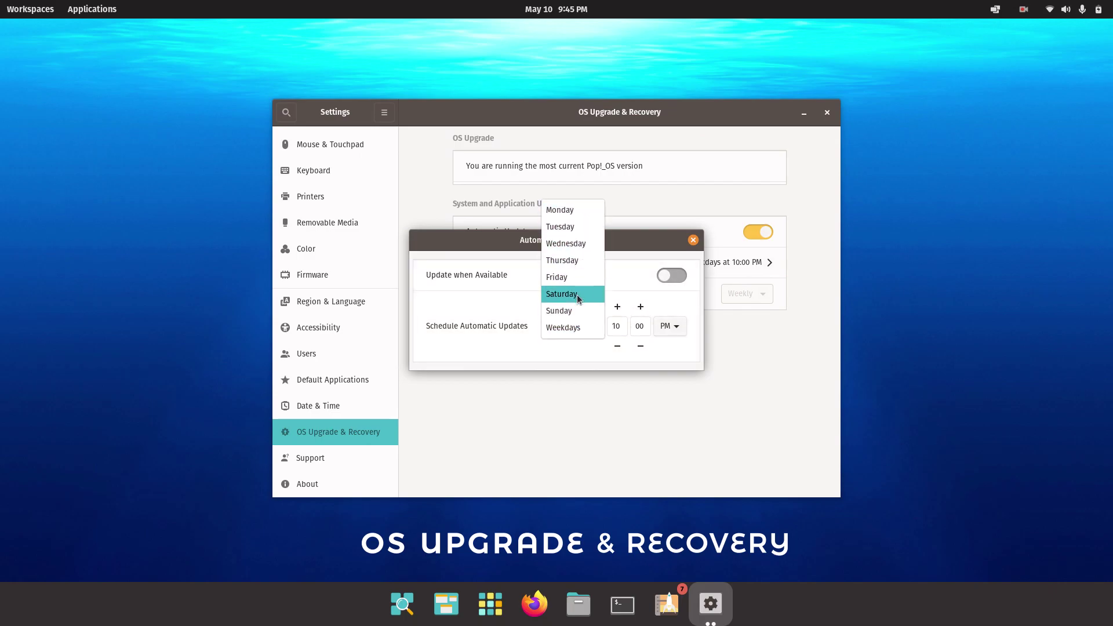
{"action": "key", "text": "Escape"}
{"action": "left_click", "coordinate": [671, 275]}
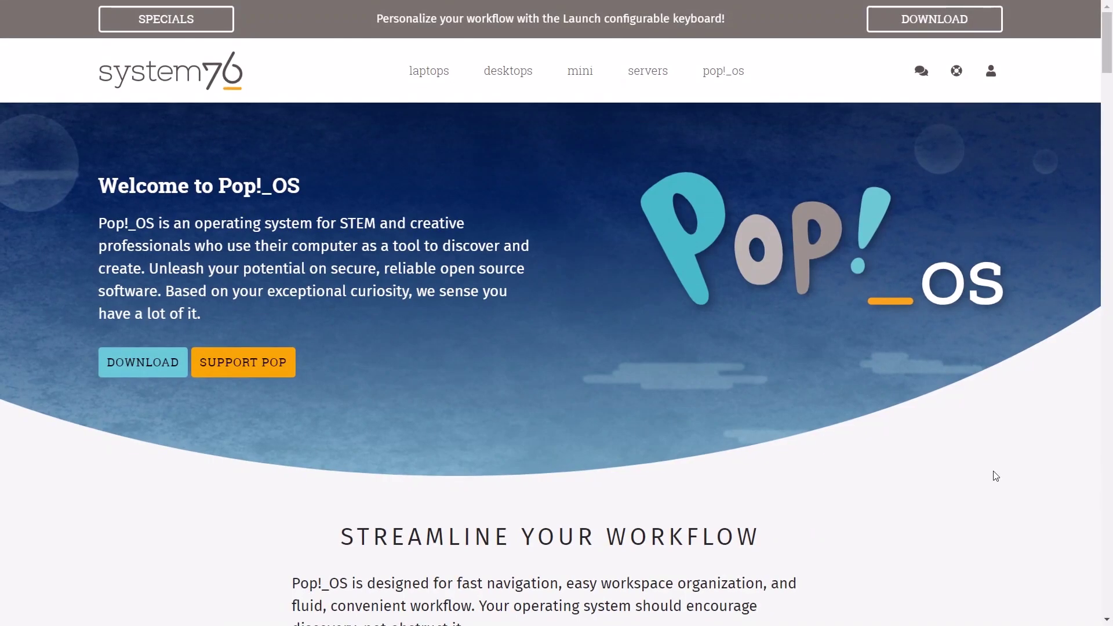
Bring up the Pop!_OS download options and highlight the recommended system requirements
{"action": "left_click", "coordinate": [149, 366]}
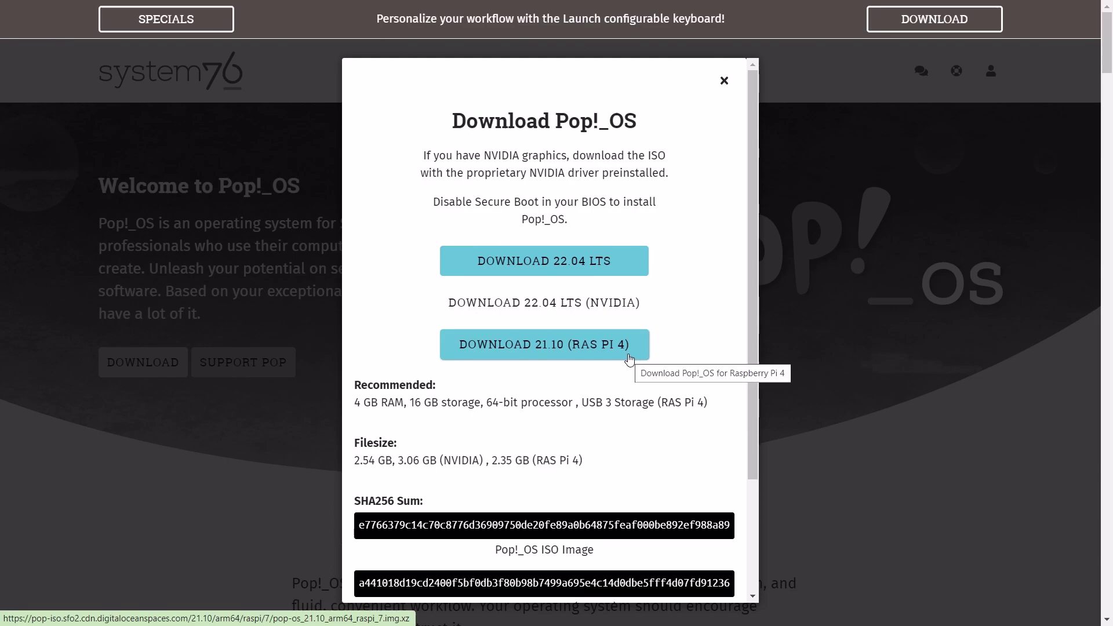
{"action": "left_click_drag", "start_coordinate": [752, 353], "coordinate": [749, 484]}
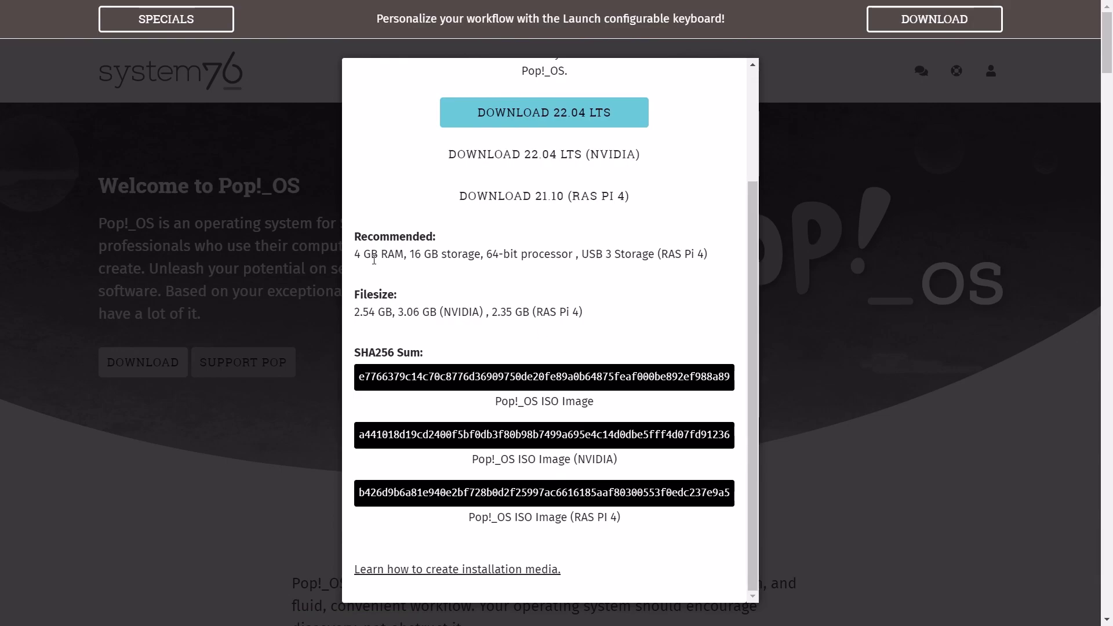
{"action": "left_click_drag", "start_coordinate": [374, 260], "coordinate": [424, 261]}
{"action": "left_click", "coordinate": [498, 262]}
{"action": "left_click_drag", "start_coordinate": [566, 258], "coordinate": [675, 256]}
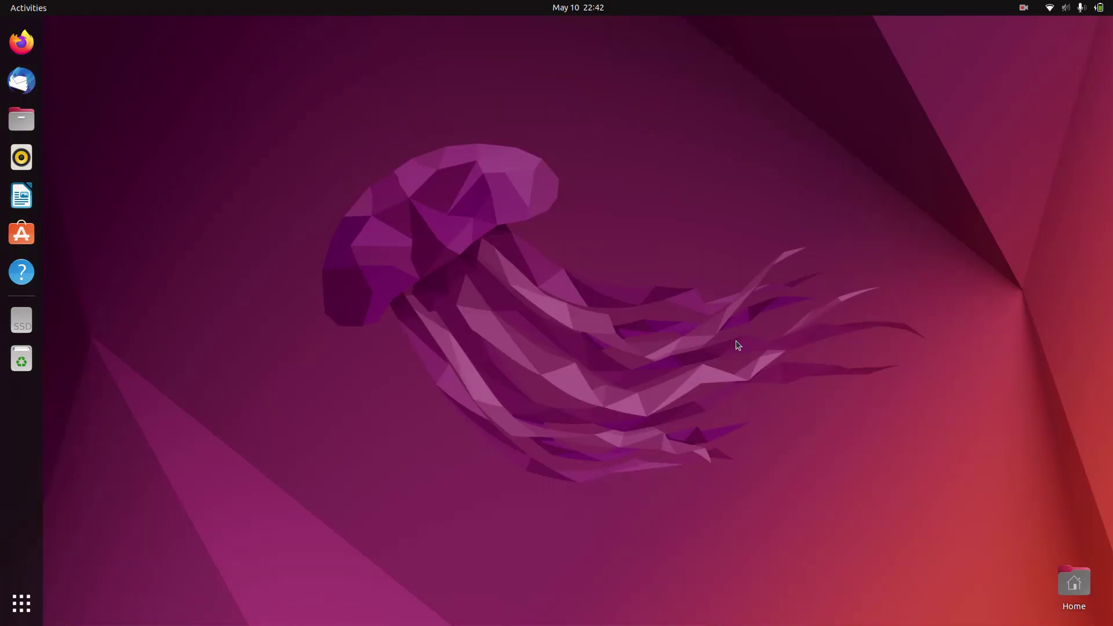
In Additional Drivers, select nvidia-driver-510-server for the GeForce RTX 2060 Mobile
{"action": "left_click", "coordinate": [651, 242]}
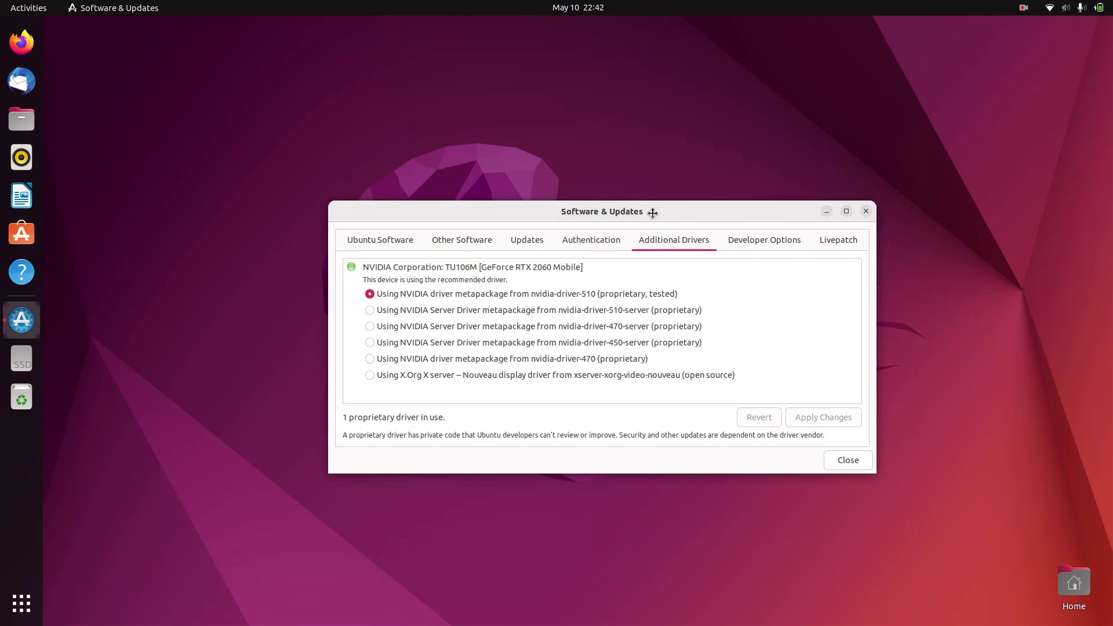
{"action": "left_click_drag", "start_coordinate": [652, 213], "coordinate": [639, 186]}
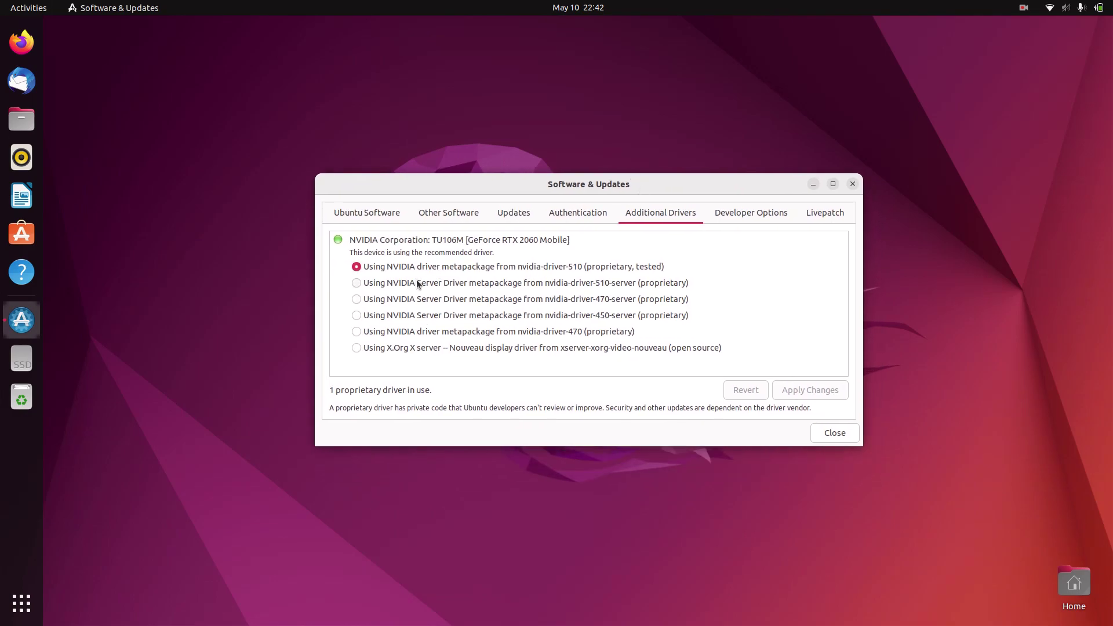
{"action": "left_click", "coordinate": [527, 287]}
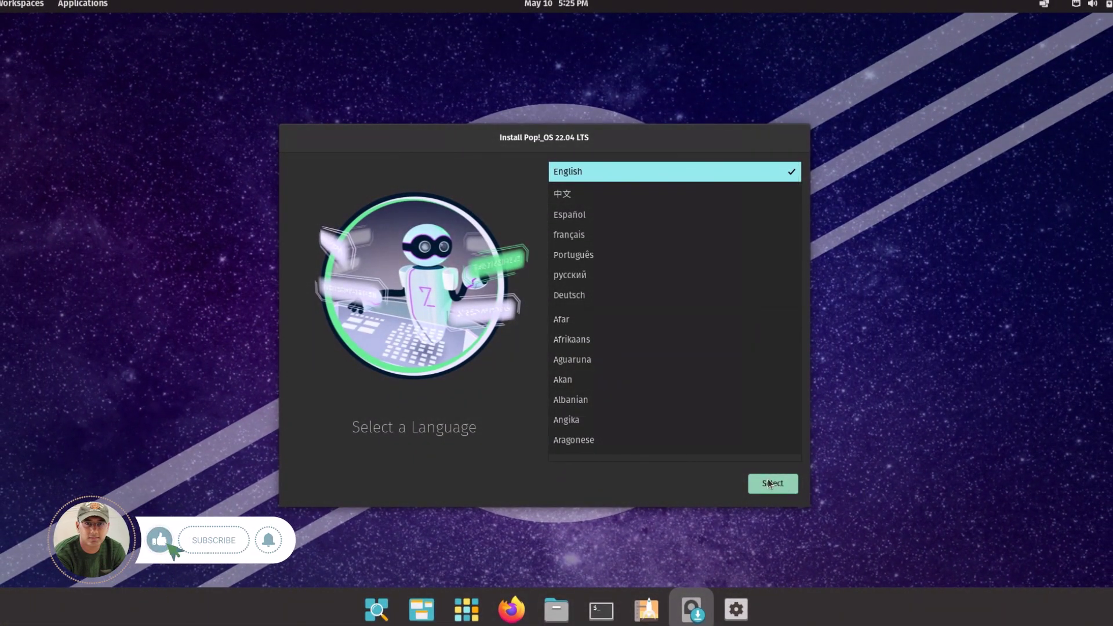
Choose English, United States and the default English (US) keyboard layout in the installer
{"action": "left_click", "coordinate": [784, 485]}
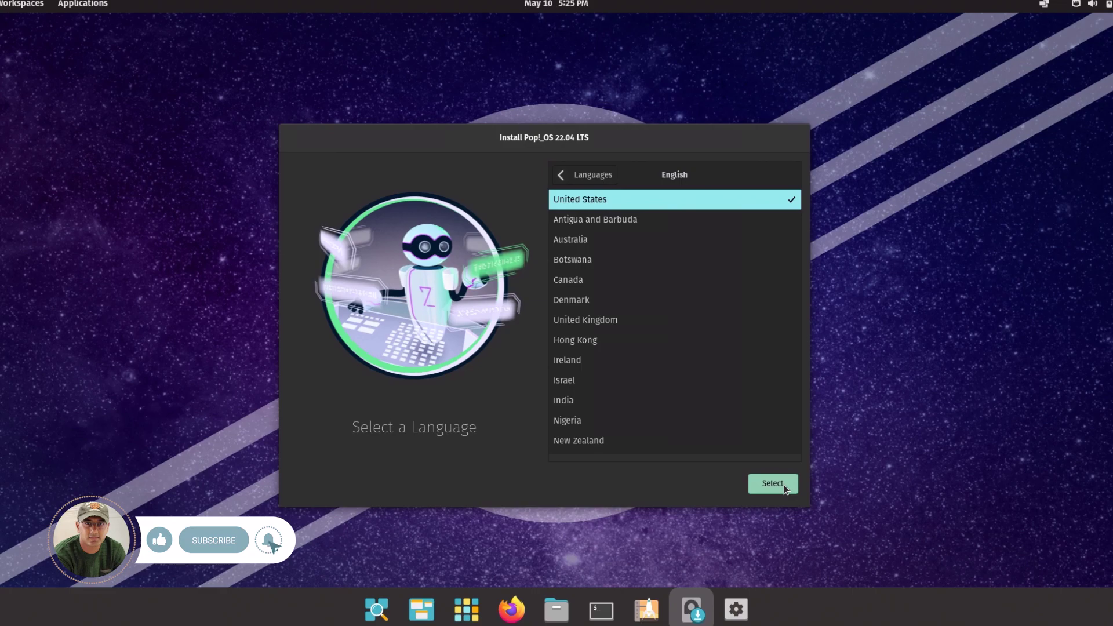
{"action": "left_click", "coordinate": [784, 485]}
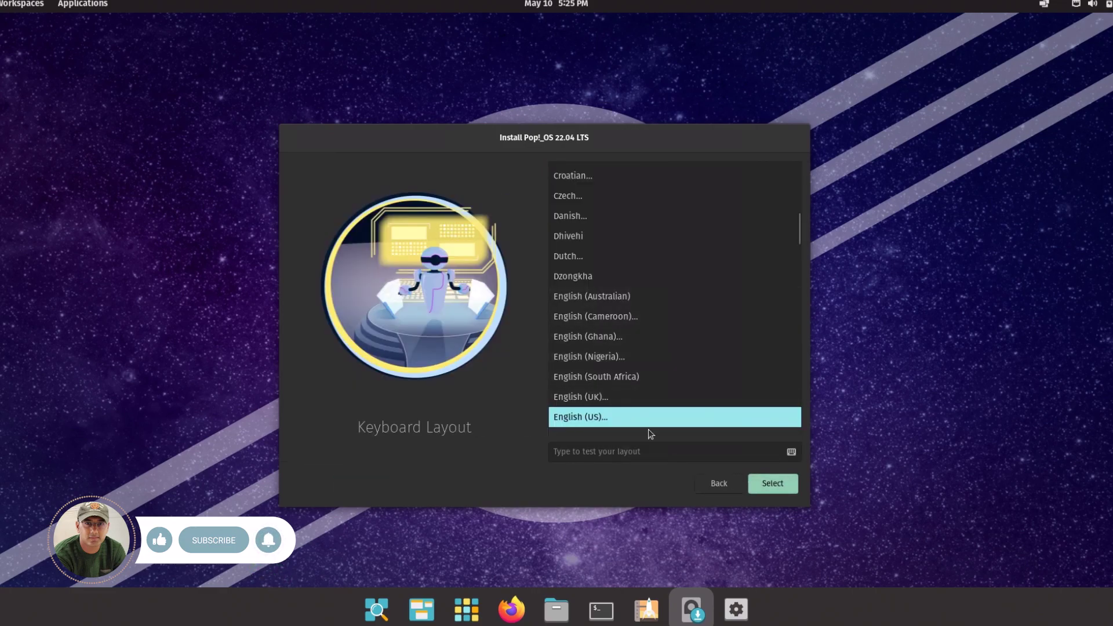
{"action": "left_click", "coordinate": [773, 486]}
{"action": "left_click", "coordinate": [785, 485]}
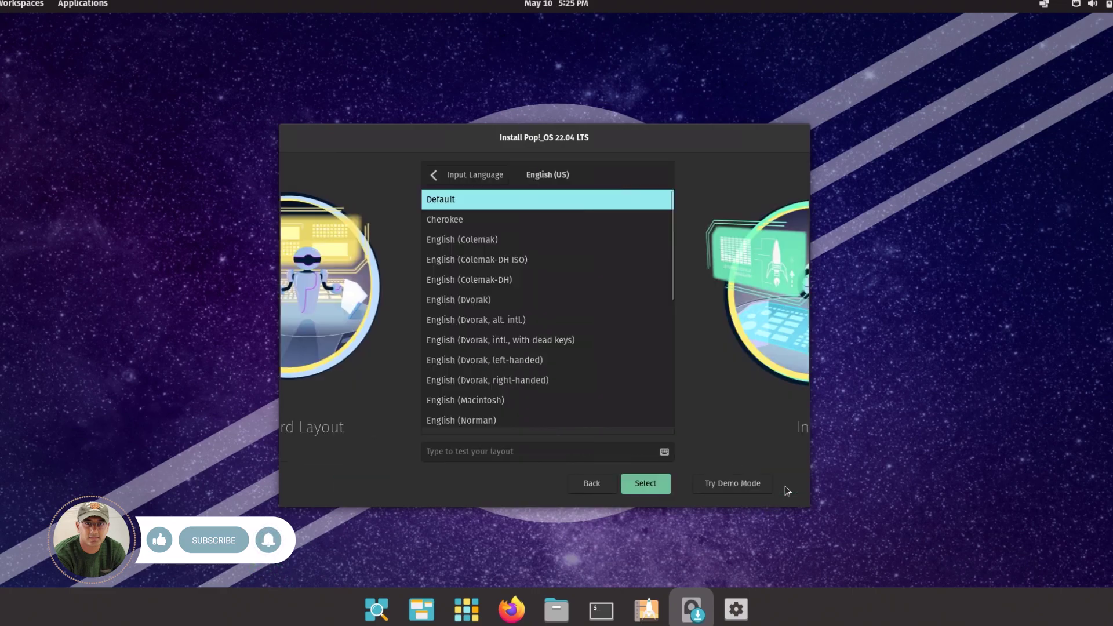
Pick Clean Install, erase the drive, and enter the user's full name
{"action": "left_click", "coordinate": [667, 281]}
{"action": "left_click", "coordinate": [773, 484]}
{"action": "left_click", "coordinate": [764, 483]}
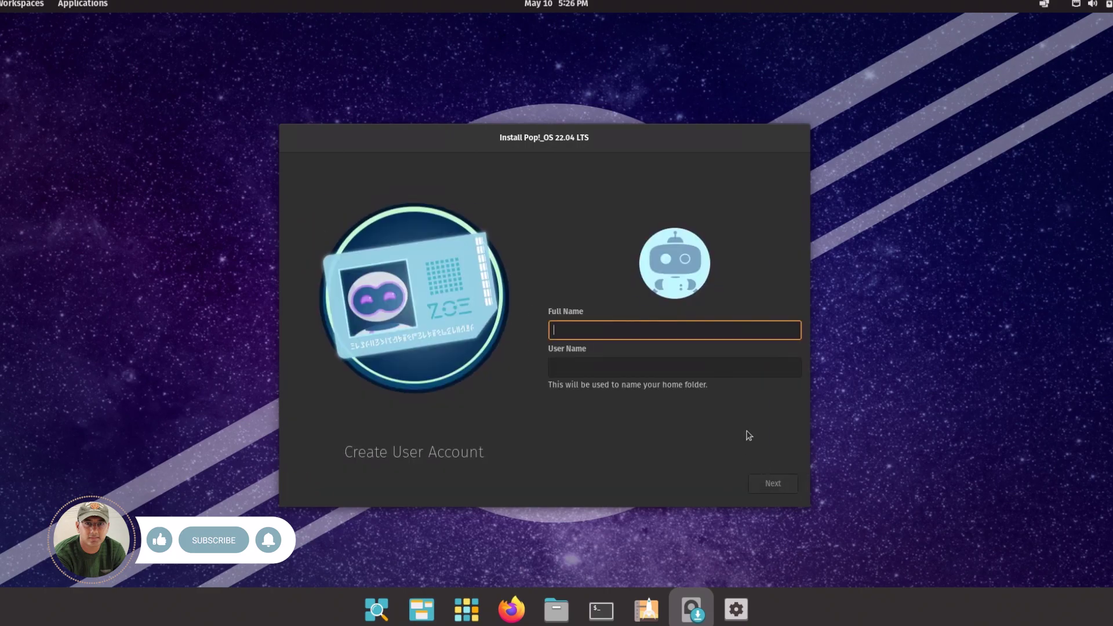
{"action": "type", "text": "xpstech"}
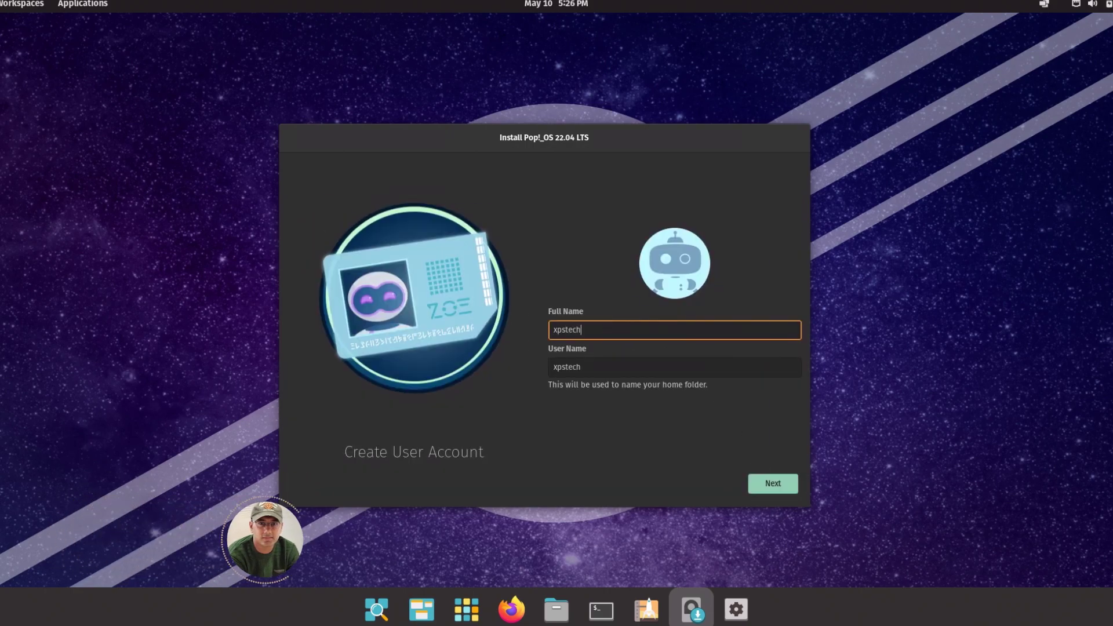
{"action": "left_click", "coordinate": [777, 487]}
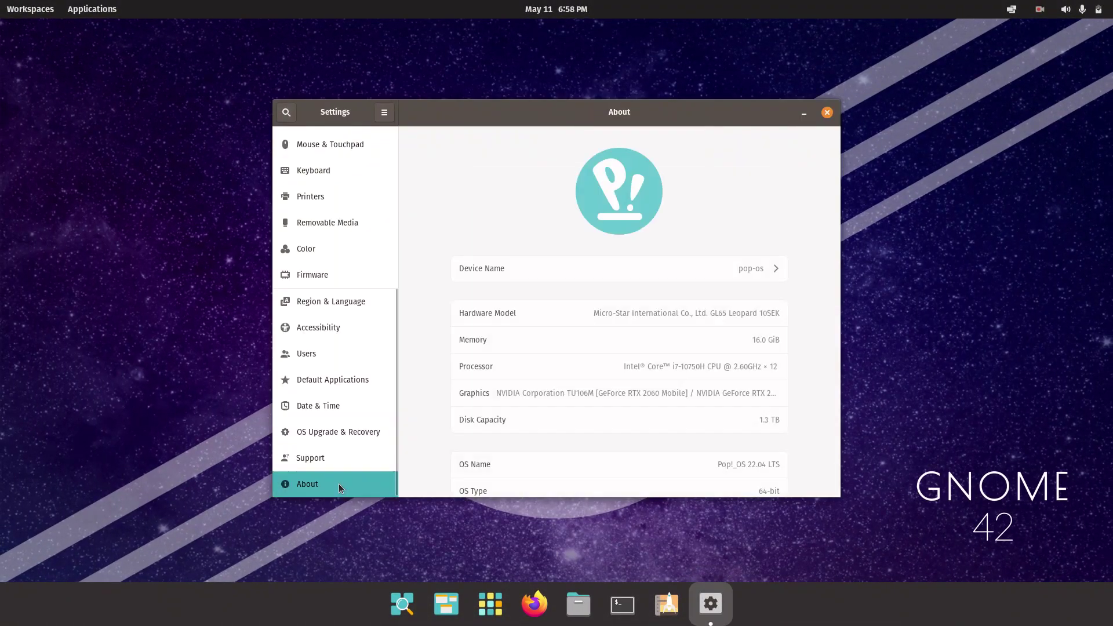
Check the GNOME 42.0 version on the About page, close Settings, and glance at the calendar panel
{"action": "scroll", "coordinate": [794, 446], "scroll_direction": "down", "scroll_amount": 3}
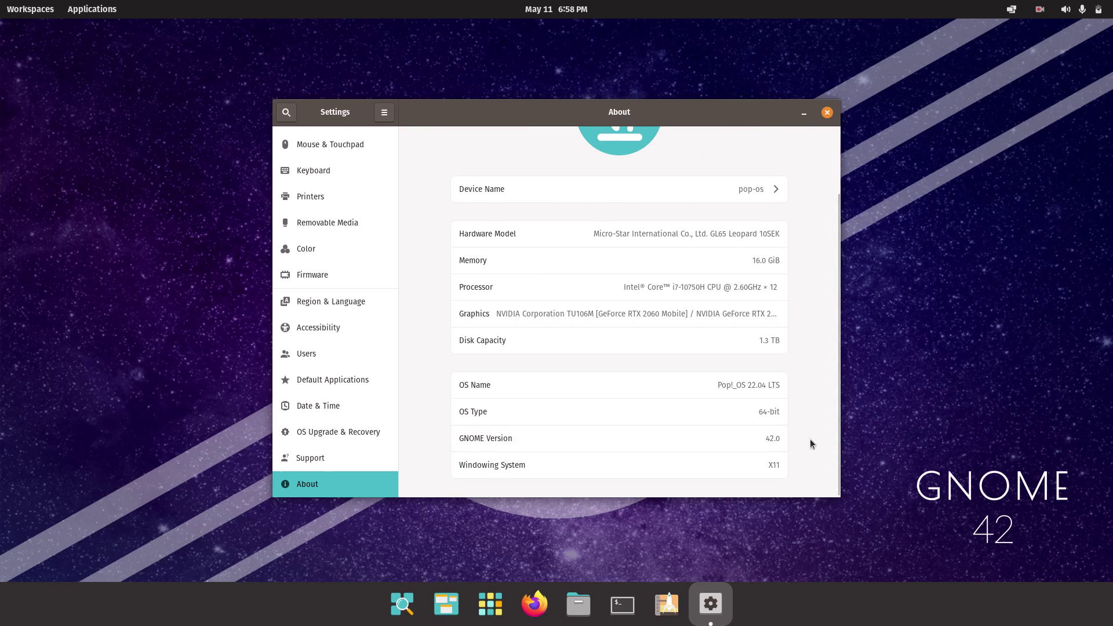
{"action": "left_click_drag", "start_coordinate": [827, 448], "coordinate": [926, 344]}
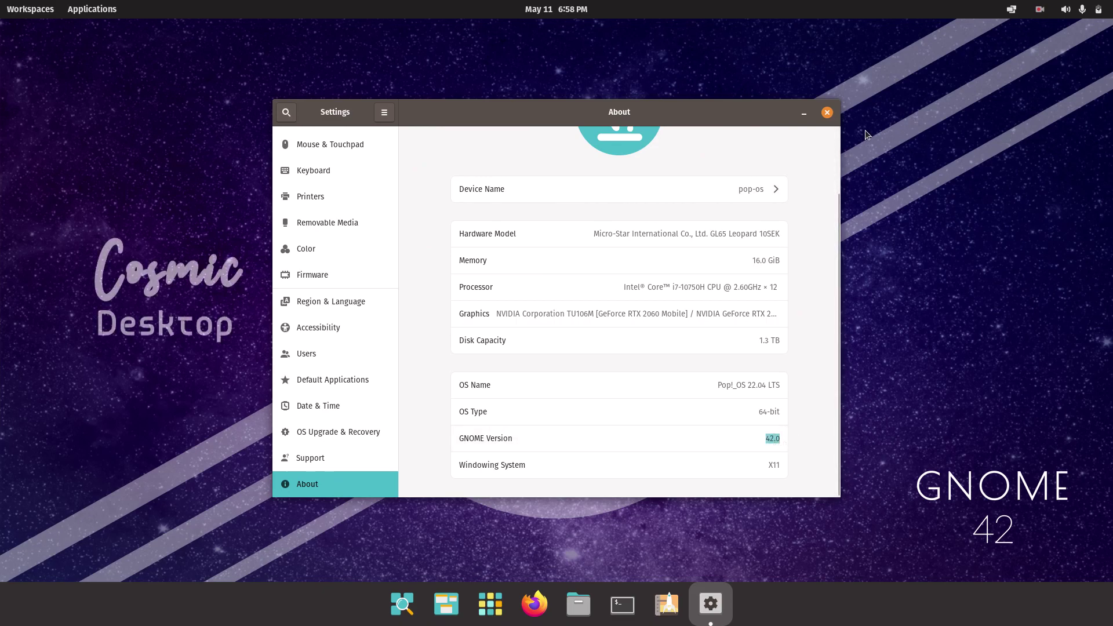
{"action": "left_click", "coordinate": [827, 112]}
{"action": "left_click", "coordinate": [557, 9]}
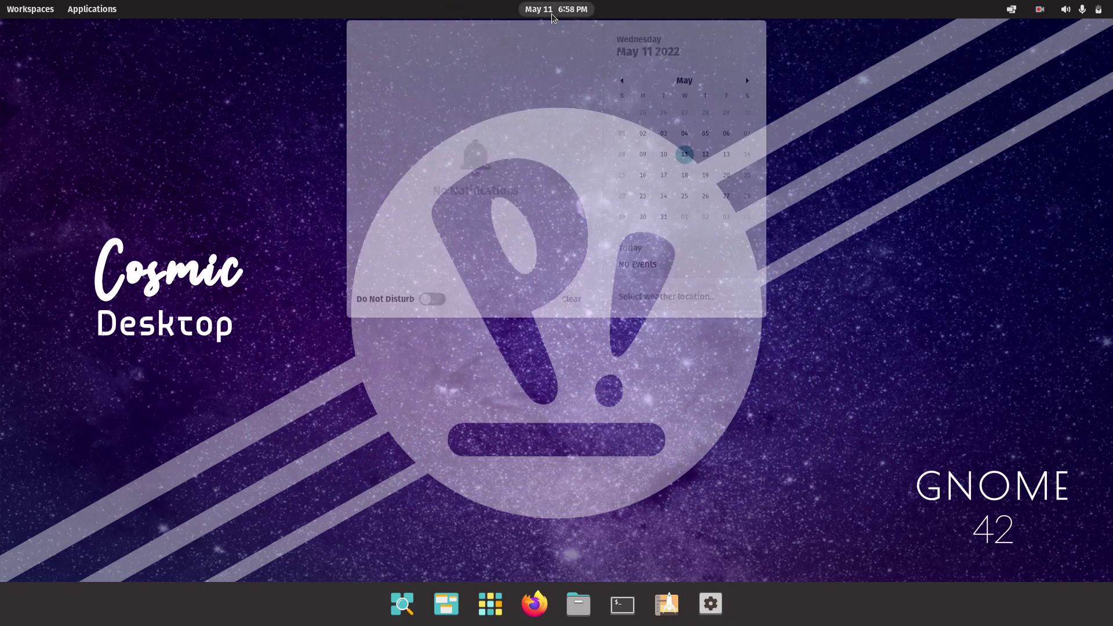
{"action": "left_click", "coordinate": [823, 397]}
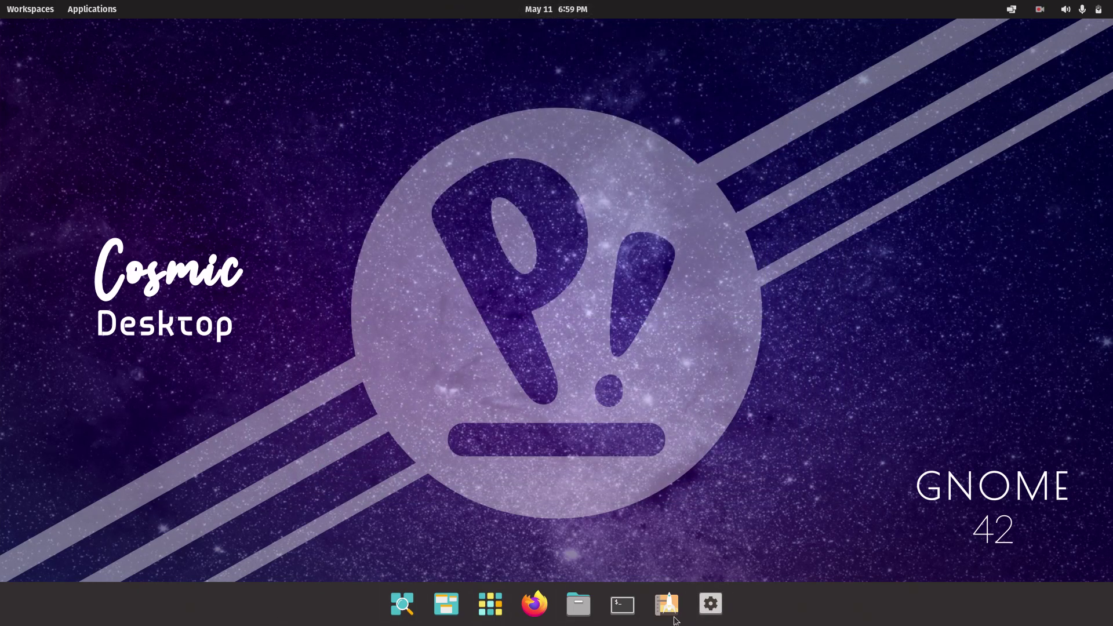
Set the dock position to along the left side, after briefly trying the right side
{"action": "left_click", "coordinate": [711, 603]}
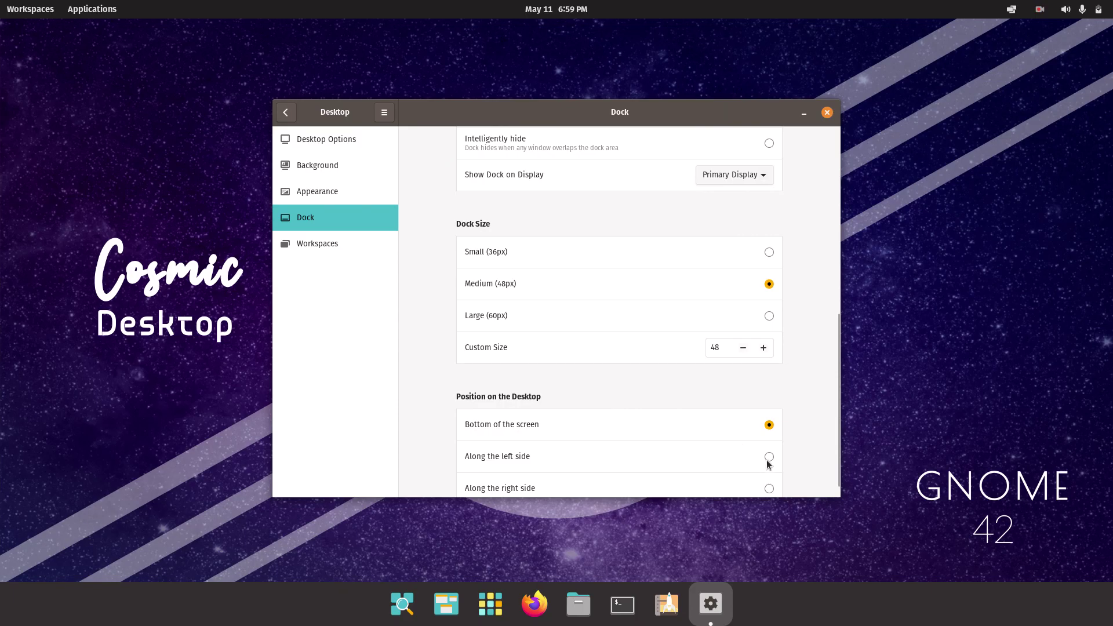
{"action": "left_click", "coordinate": [768, 457]}
{"action": "scroll", "coordinate": [759, 487], "scroll_direction": "down", "scroll_amount": 1}
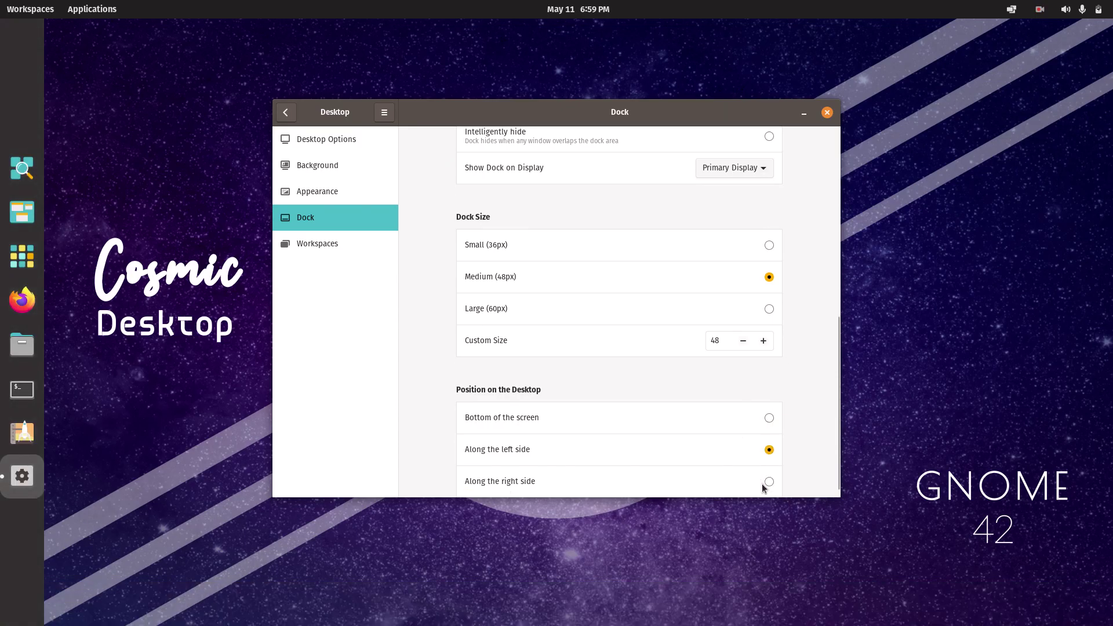
{"action": "left_click", "coordinate": [764, 483]}
{"action": "left_click", "coordinate": [769, 450]}
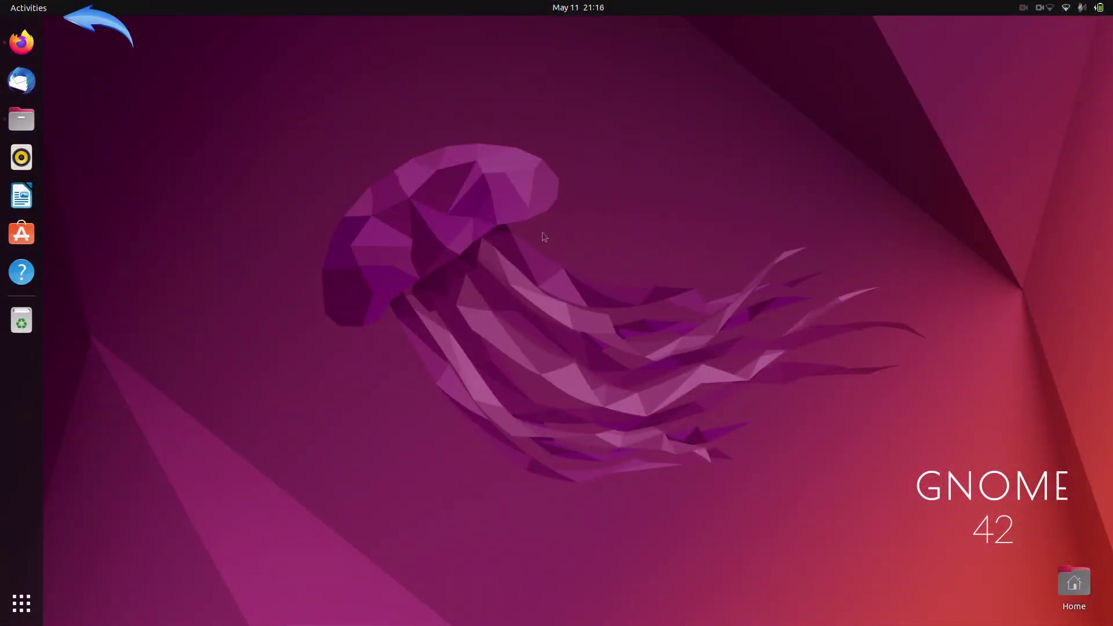
Open and close the Activities overview, then show the all-applications grid from the dock
{"action": "left_click", "coordinate": [28, 8]}
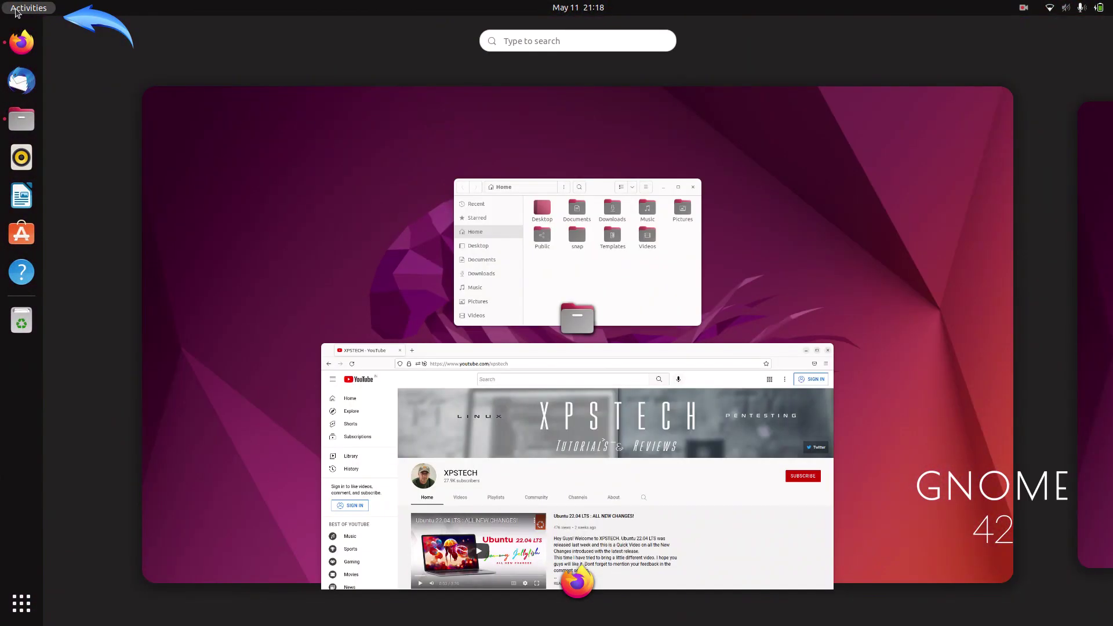
{"action": "scroll", "coordinate": [421, 326], "scroll_direction": "down", "scroll_amount": 1}
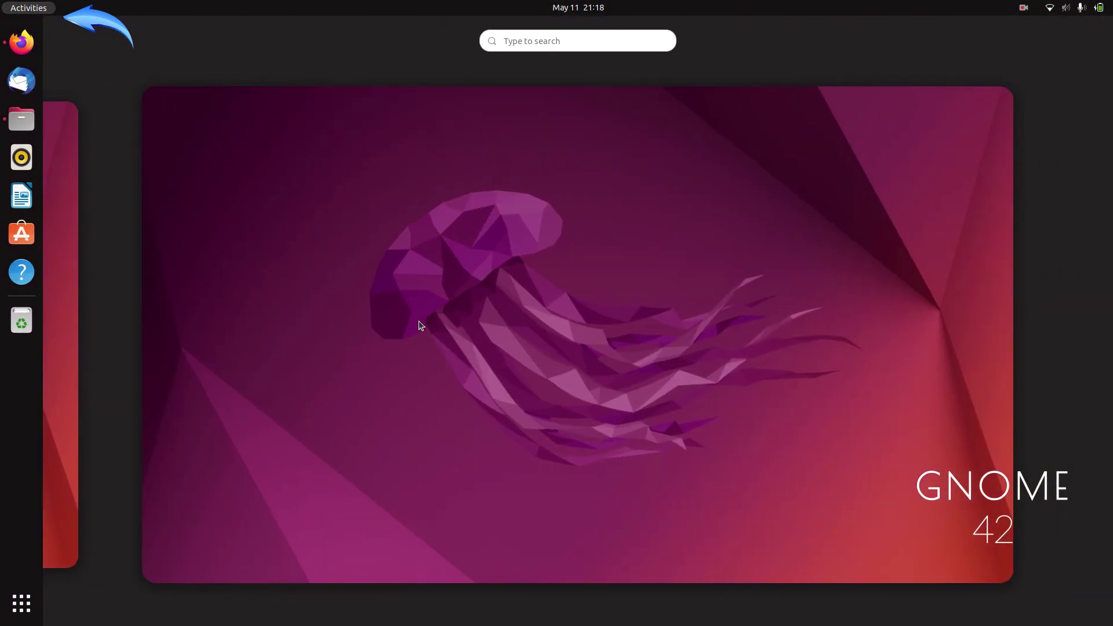
{"action": "scroll", "coordinate": [421, 326], "scroll_direction": "up", "scroll_amount": 1}
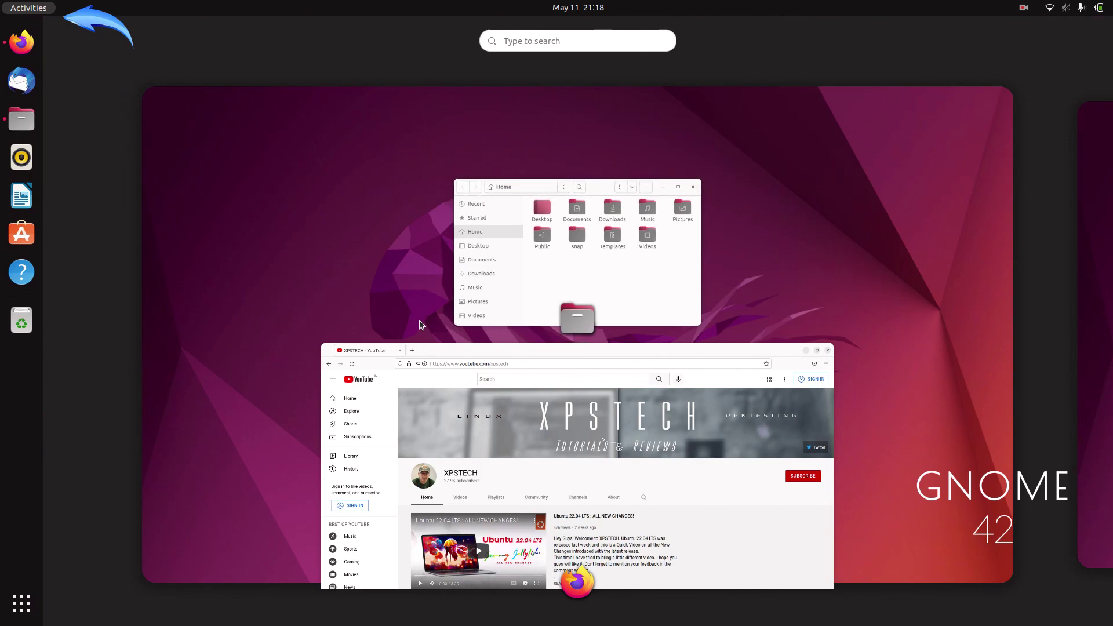
{"action": "left_click", "coordinate": [9, 8]}
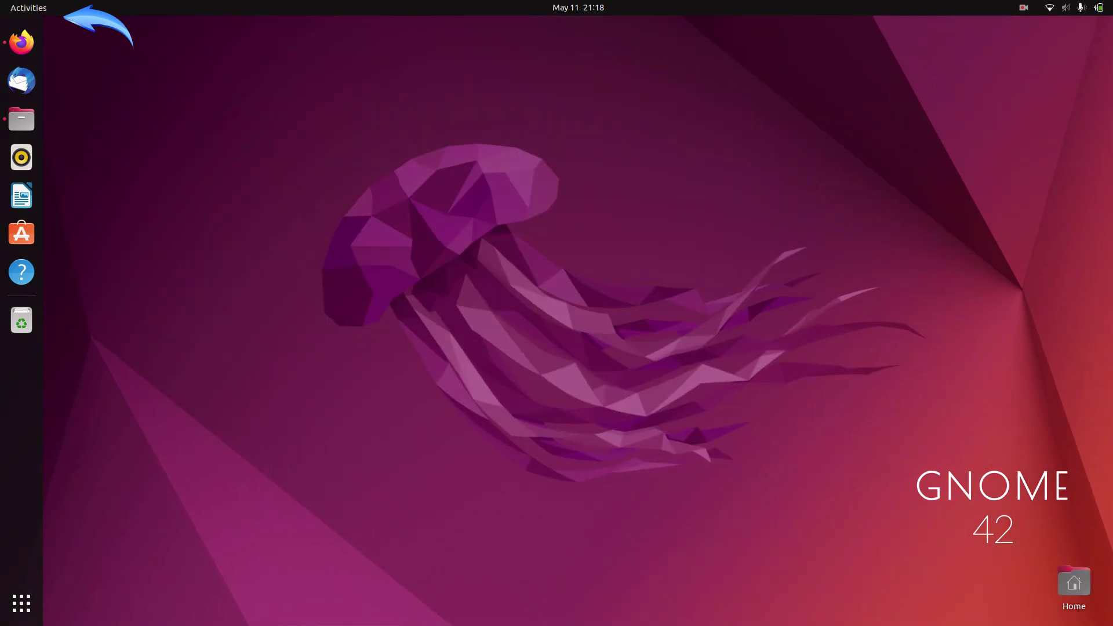
{"action": "left_click", "coordinate": [22, 602]}
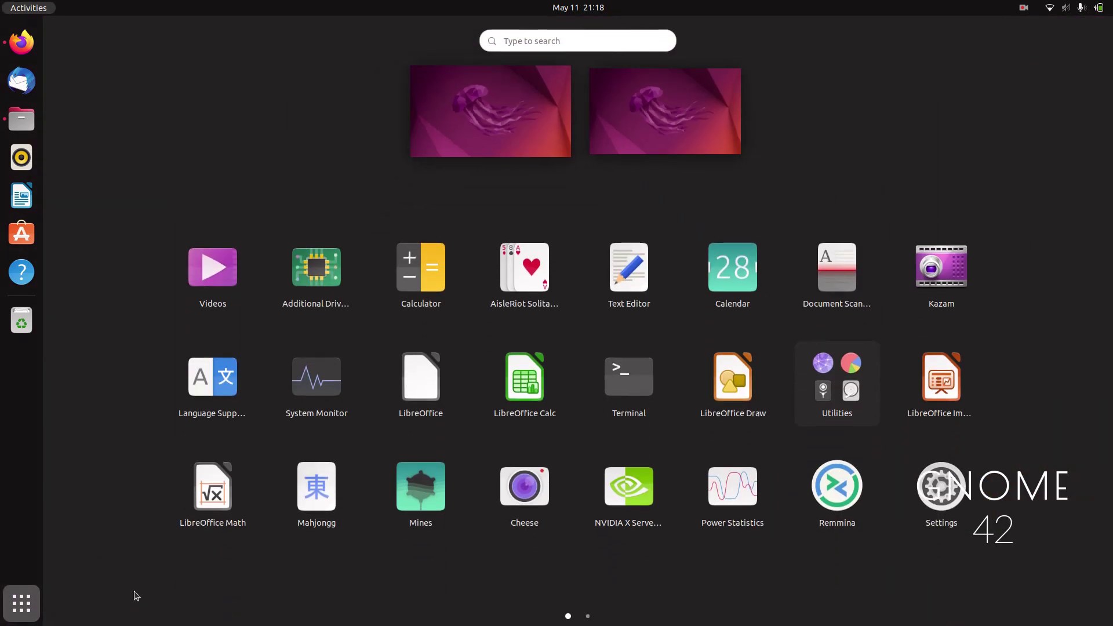
{"action": "scroll", "coordinate": [666, 455], "scroll_direction": "down", "scroll_amount": 1}
{"action": "scroll", "coordinate": [666, 455], "scroll_direction": "up", "scroll_amount": 1}
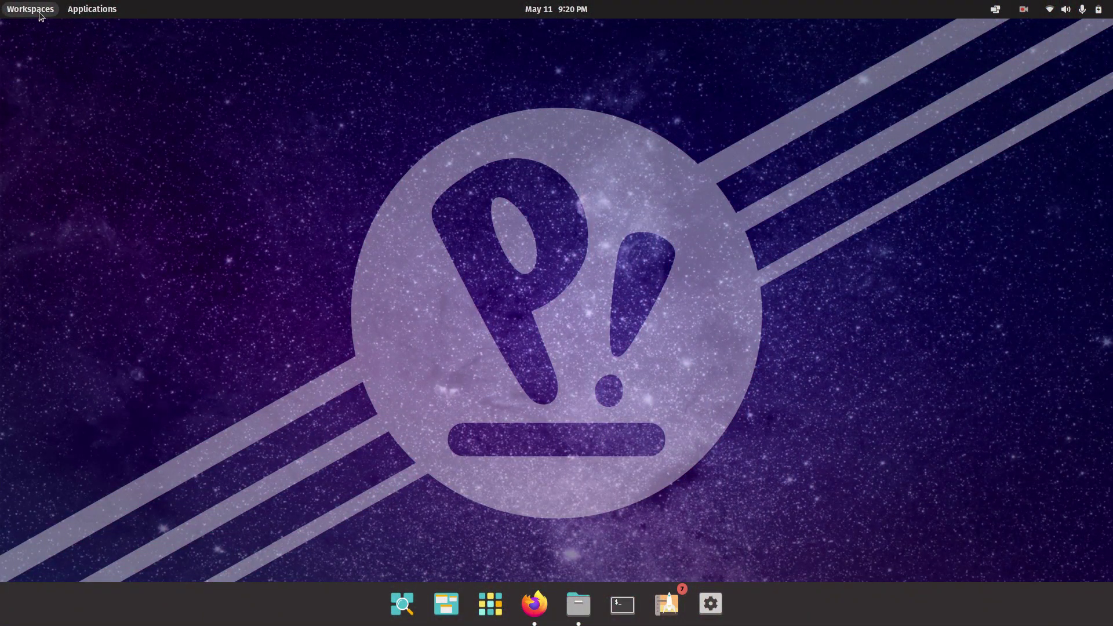
Open the Workspaces overview and toggle between the empty second workspace and the first, ending on the first
{"action": "left_click", "coordinate": [40, 13]}
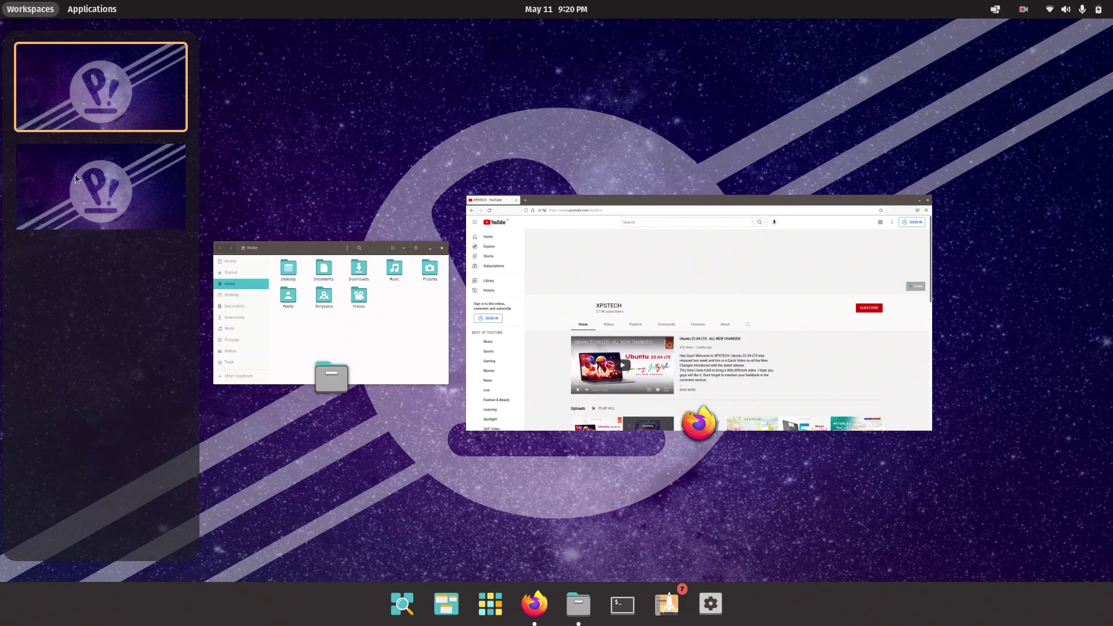
{"action": "left_click", "coordinate": [79, 184]}
{"action": "left_click", "coordinate": [88, 118]}
{"action": "left_click", "coordinate": [93, 168]}
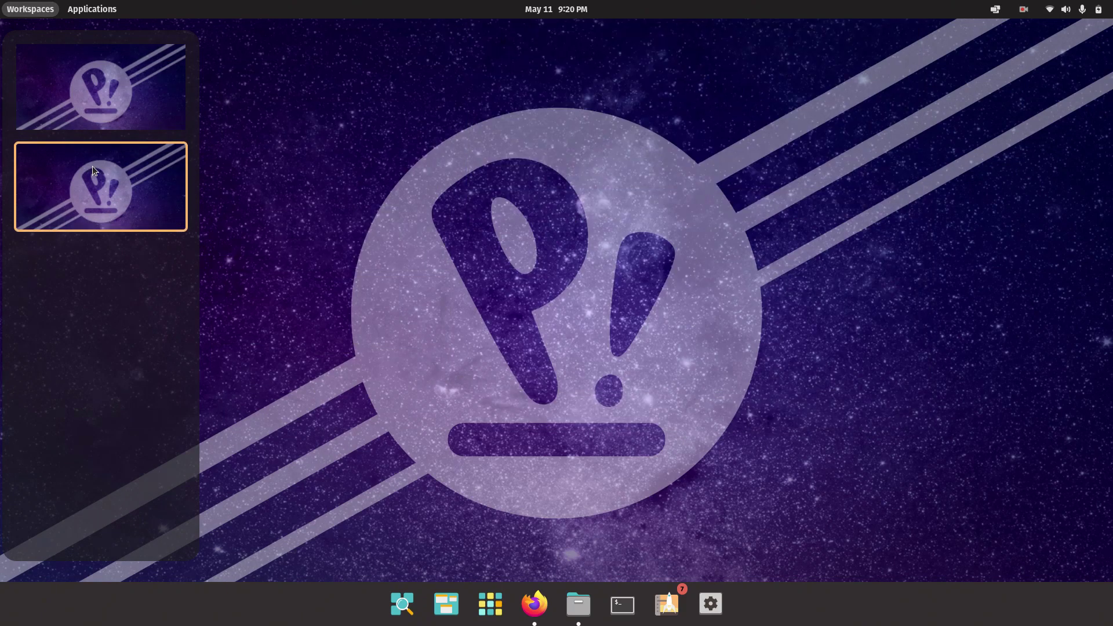
{"action": "left_click", "coordinate": [110, 106]}
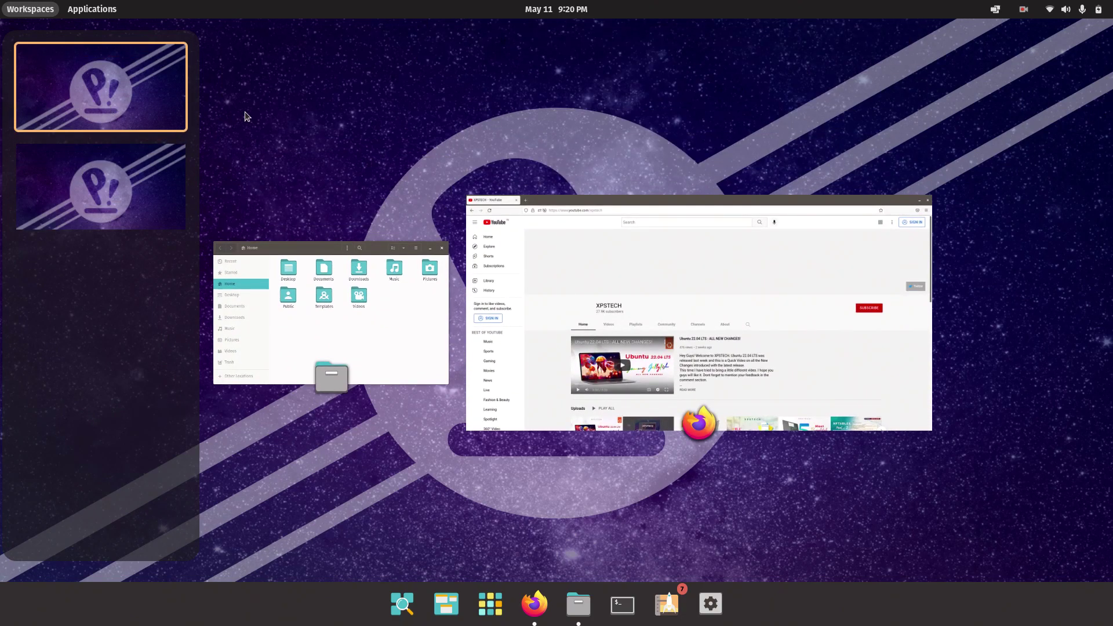
Close the workspaces overview, open the application library, and browse Office, System and Utilities before Library Home
{"action": "left_click", "coordinate": [335, 125]}
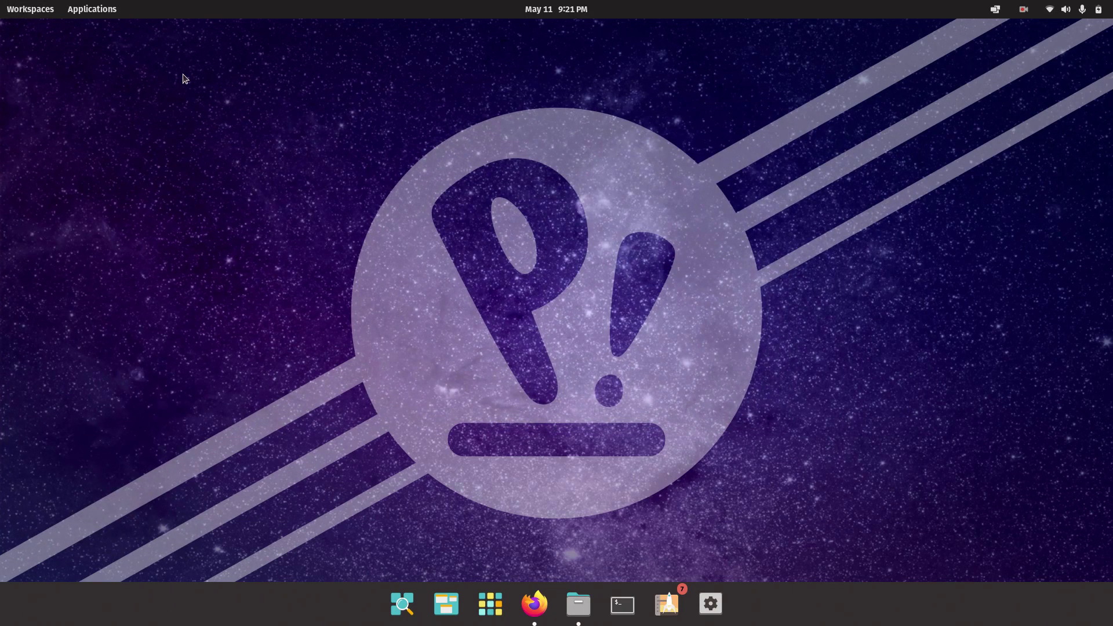
{"action": "left_click", "coordinate": [107, 16]}
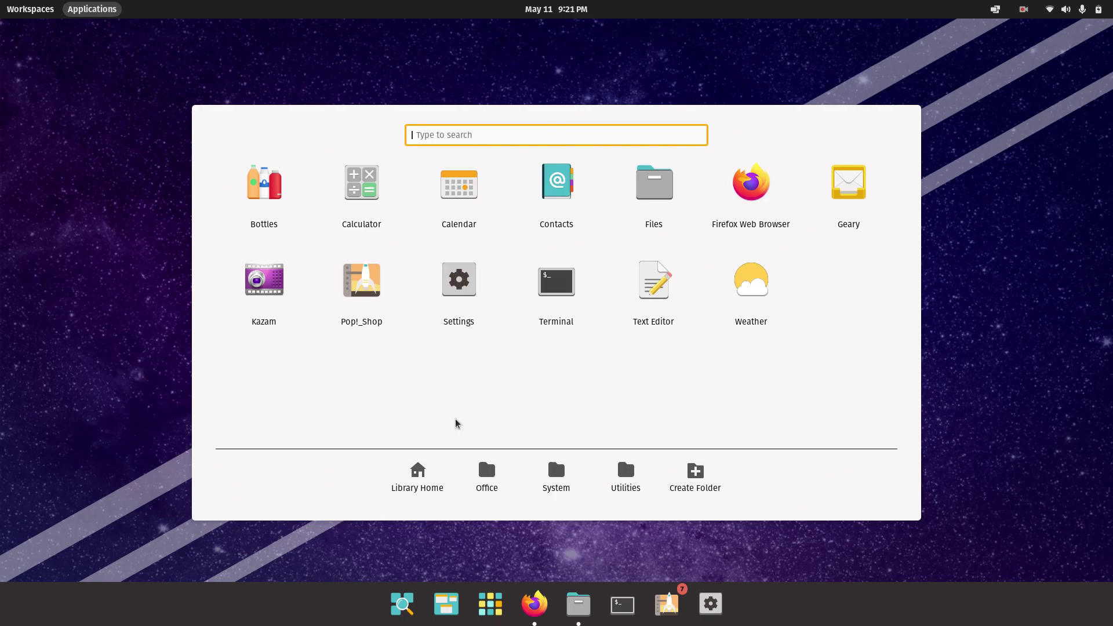
{"action": "left_click", "coordinate": [474, 472]}
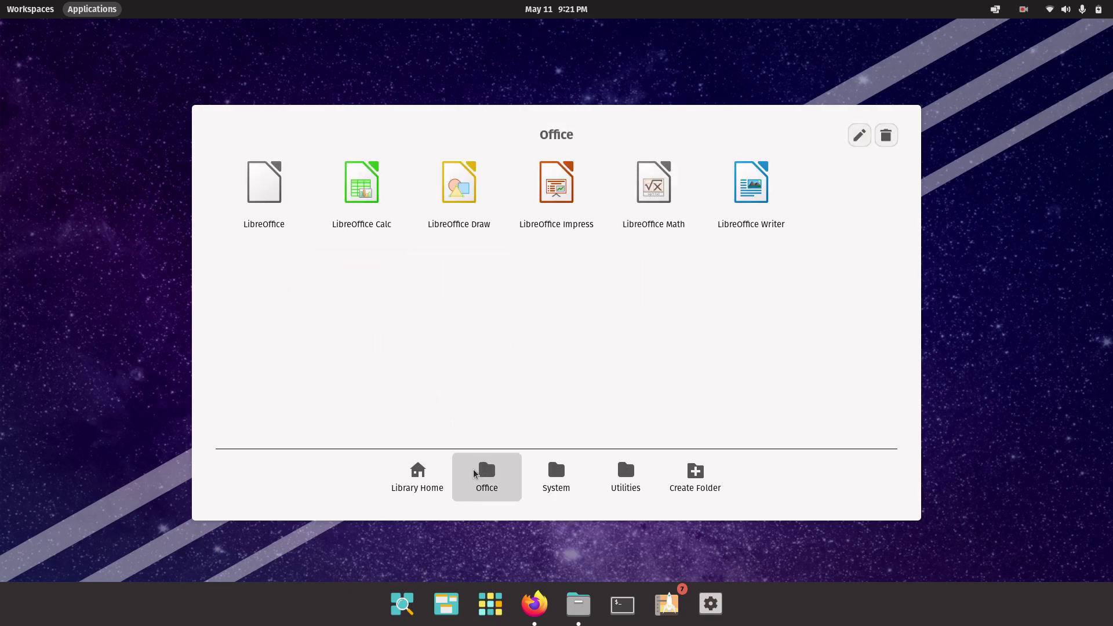
{"action": "left_click", "coordinate": [552, 480]}
{"action": "left_click", "coordinate": [635, 489]}
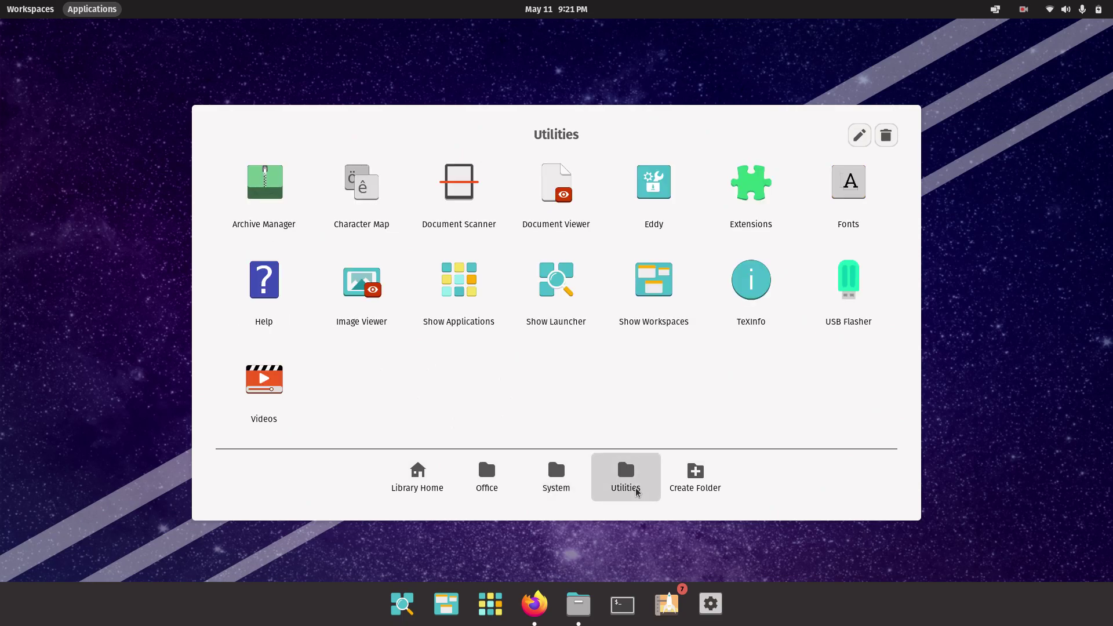
{"action": "left_click", "coordinate": [426, 467]}
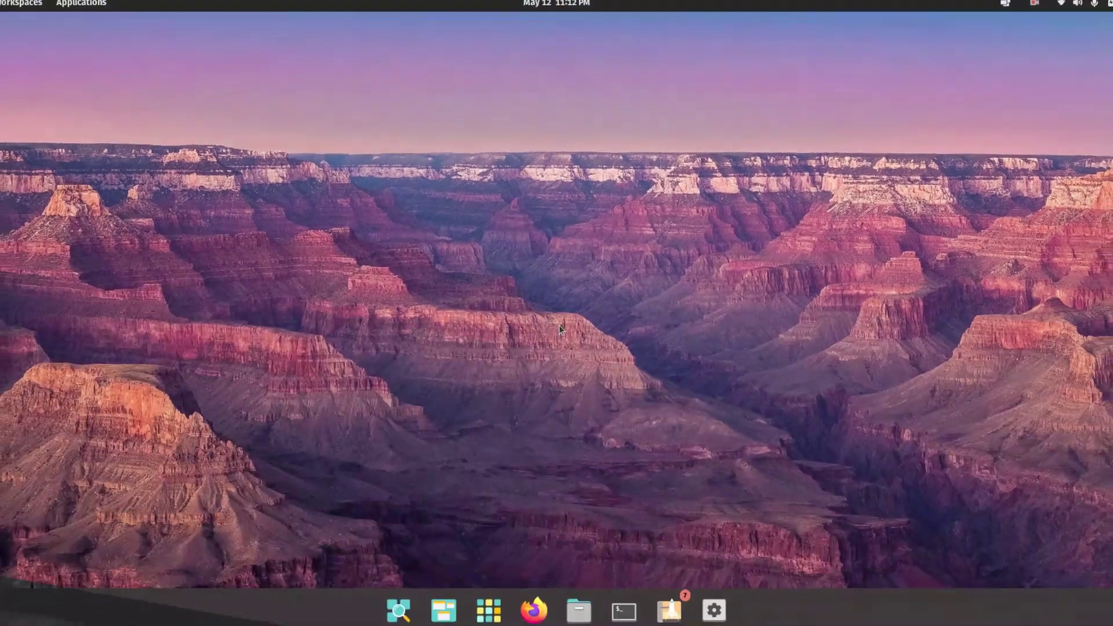
{"action": "right_click", "coordinate": [558, 325]}
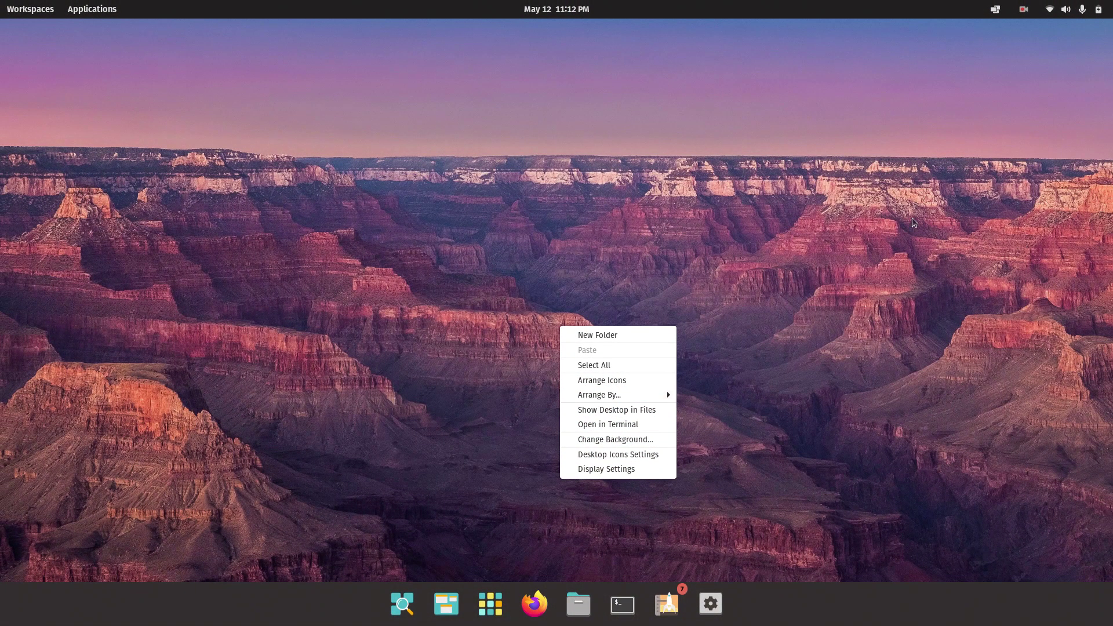
{"action": "left_click", "coordinate": [671, 22]}
{"action": "left_click", "coordinate": [582, 7]}
{"action": "left_click", "coordinate": [143, 80]}
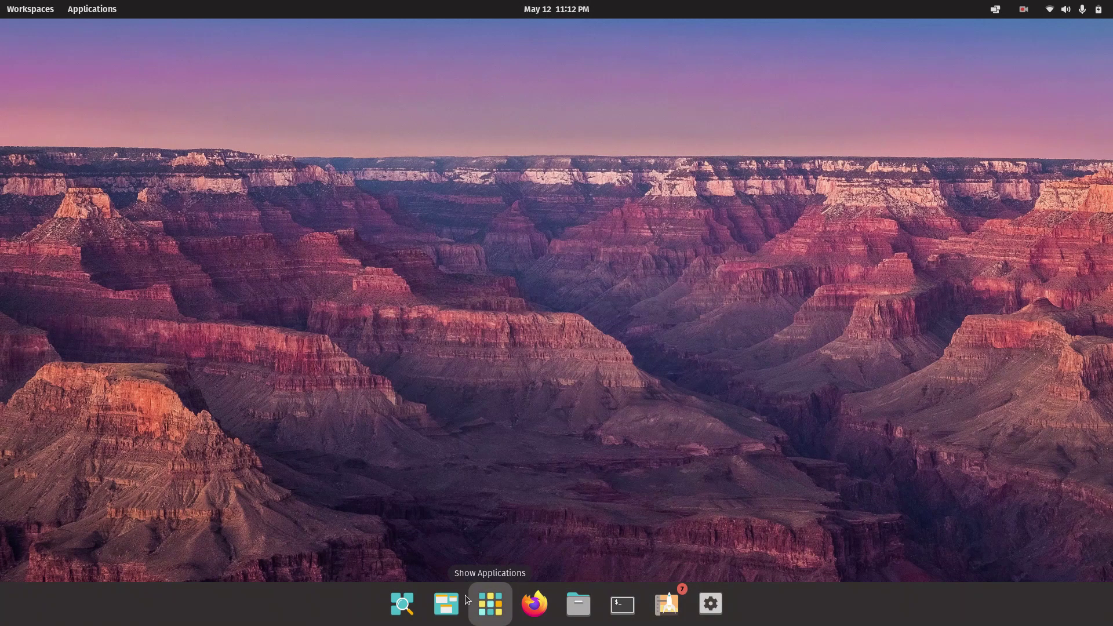
{"action": "right_click", "coordinate": [447, 492]}
{"action": "left_click", "coordinate": [489, 464]}
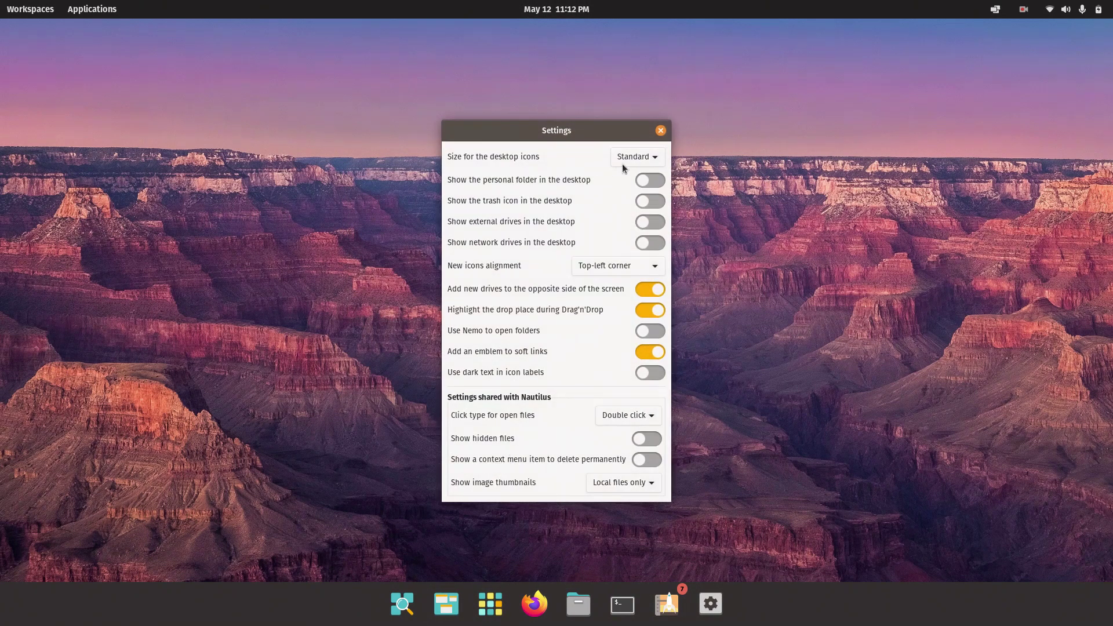
{"action": "left_click", "coordinate": [643, 180]}
{"action": "left_click", "coordinate": [650, 203]}
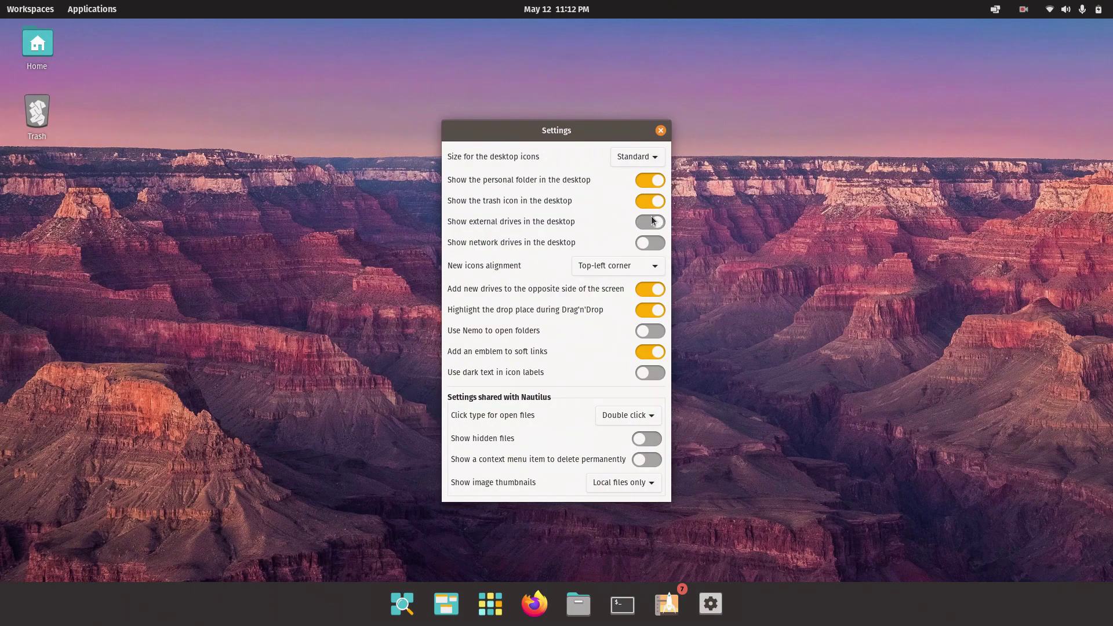
{"action": "left_click", "coordinate": [651, 222]}
{"action": "left_click", "coordinate": [651, 180]}
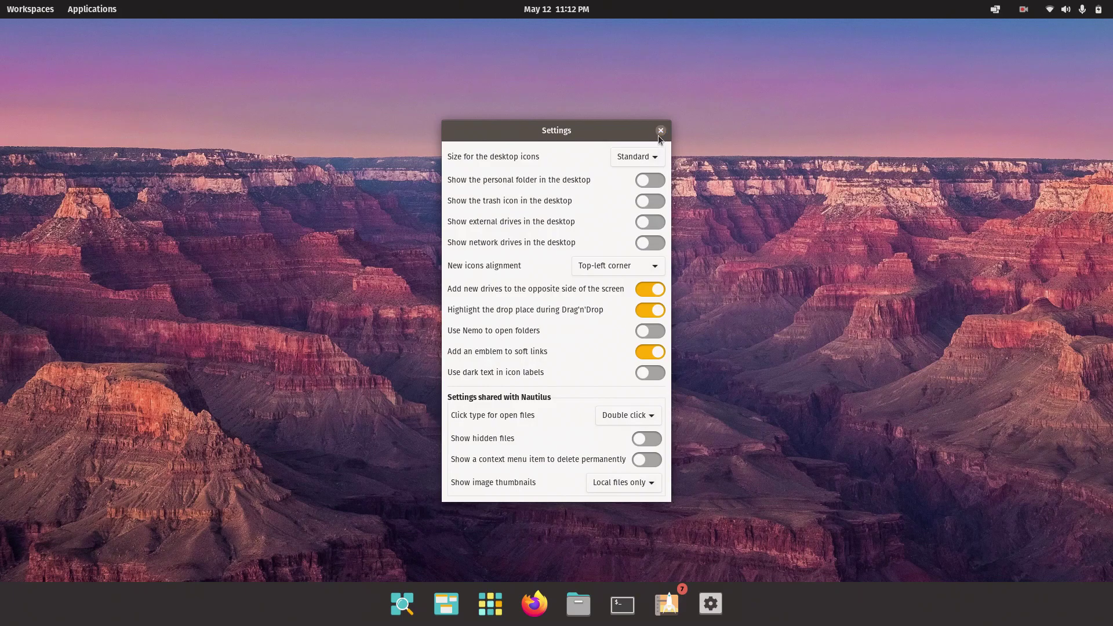
{"action": "left_click", "coordinate": [660, 131]}
{"action": "right_click", "coordinate": [640, 164]}
{"action": "left_click", "coordinate": [528, 234]}
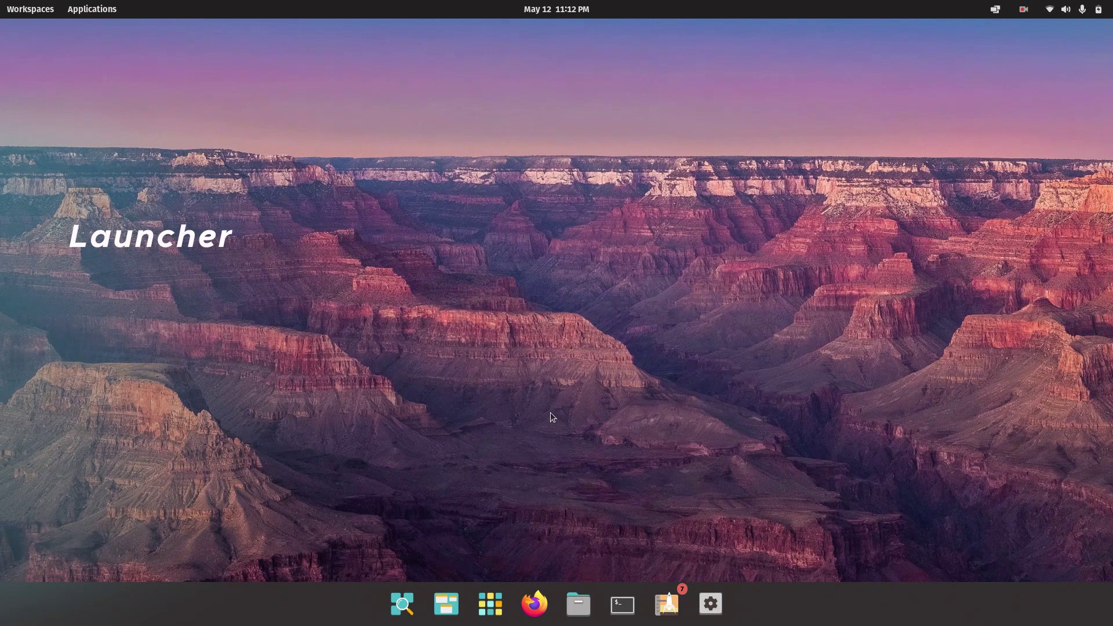
Launch Firefox, Files and the Pop!_Shop from the launcher and dock
{"action": "key", "text": "super"}
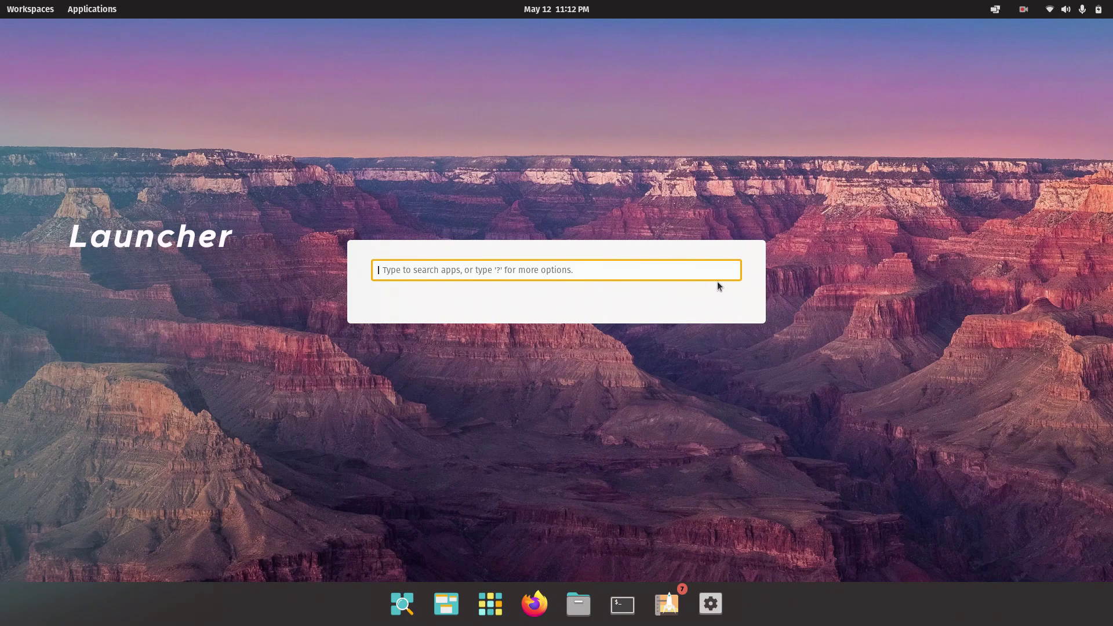
{"action": "left_click", "coordinate": [638, 346]}
{"action": "left_click", "coordinate": [534, 604]}
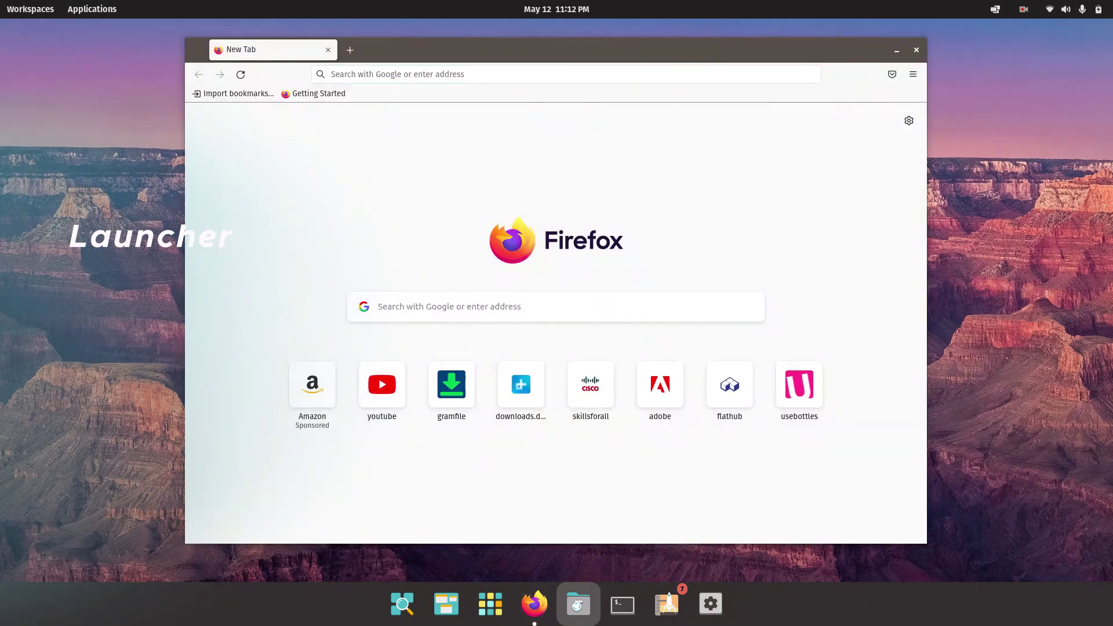
{"action": "left_click", "coordinate": [578, 604]}
{"action": "left_click", "coordinate": [667, 603]}
Minimize Files and Pop!_Shop, dismiss Firefox's tip, and reopen the launcher listing open windows
{"action": "left_click", "coordinate": [906, 33]}
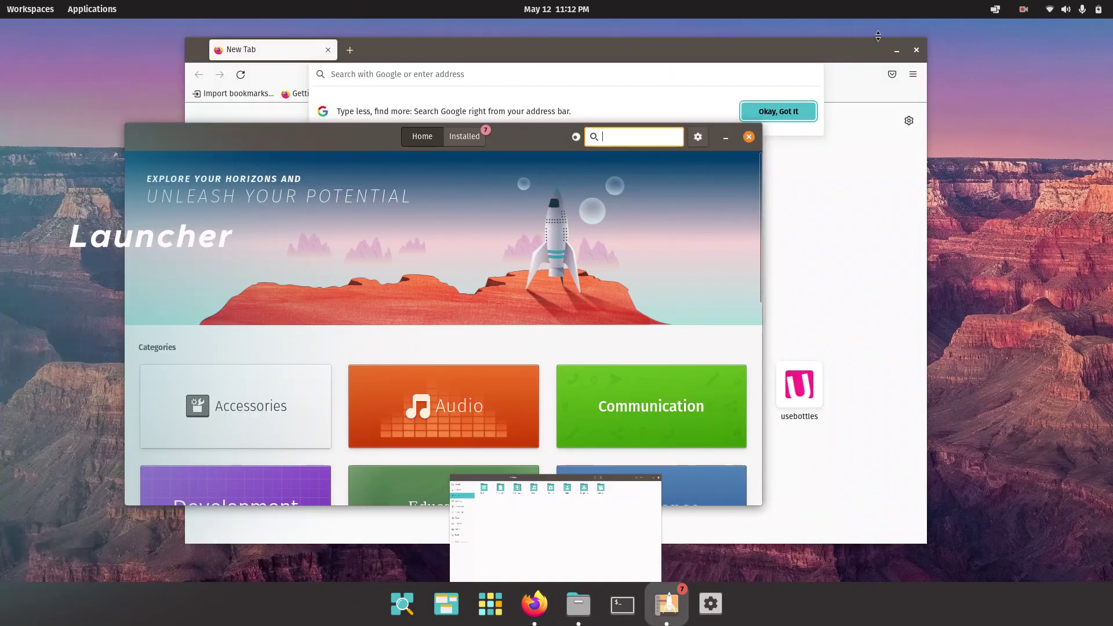
{"action": "left_click", "coordinate": [725, 137]}
{"action": "left_click", "coordinate": [779, 112]}
{"action": "key", "text": "super"}
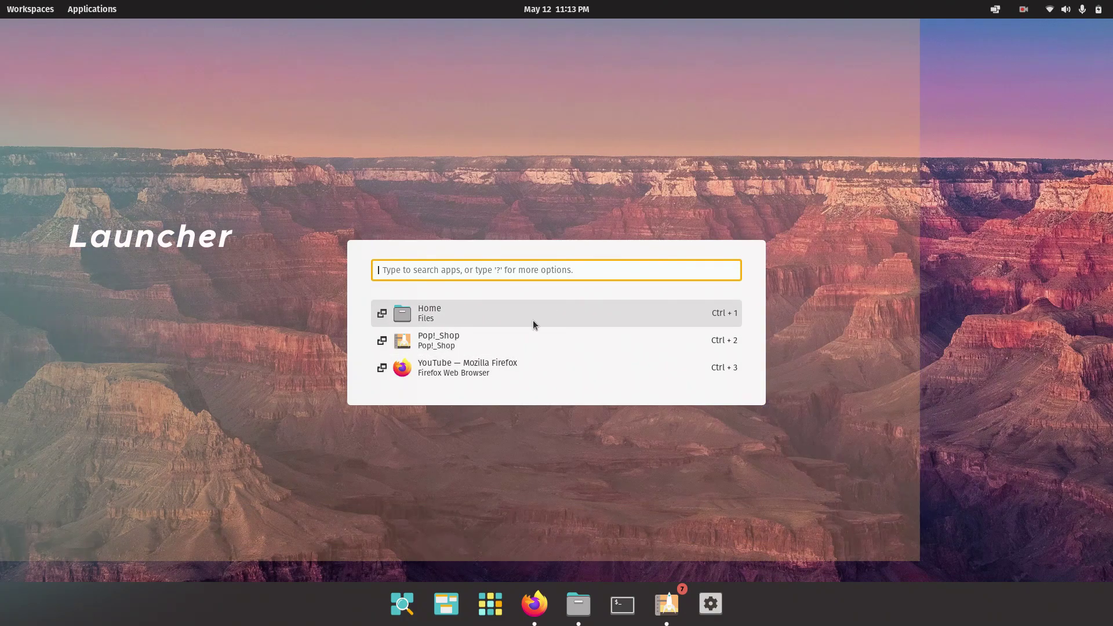
{"action": "left_click", "coordinate": [555, 75]}
{"action": "key", "text": "super"}
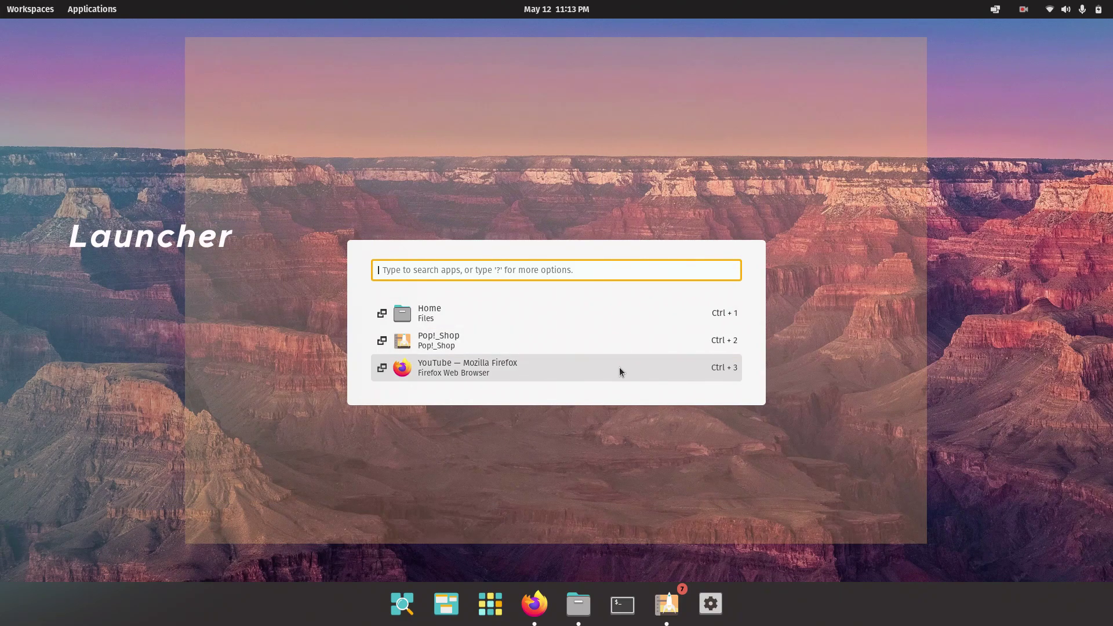
Search the launcher for 'firefox' and then 'set', clearing each query
{"action": "type", "text": "firefo"}
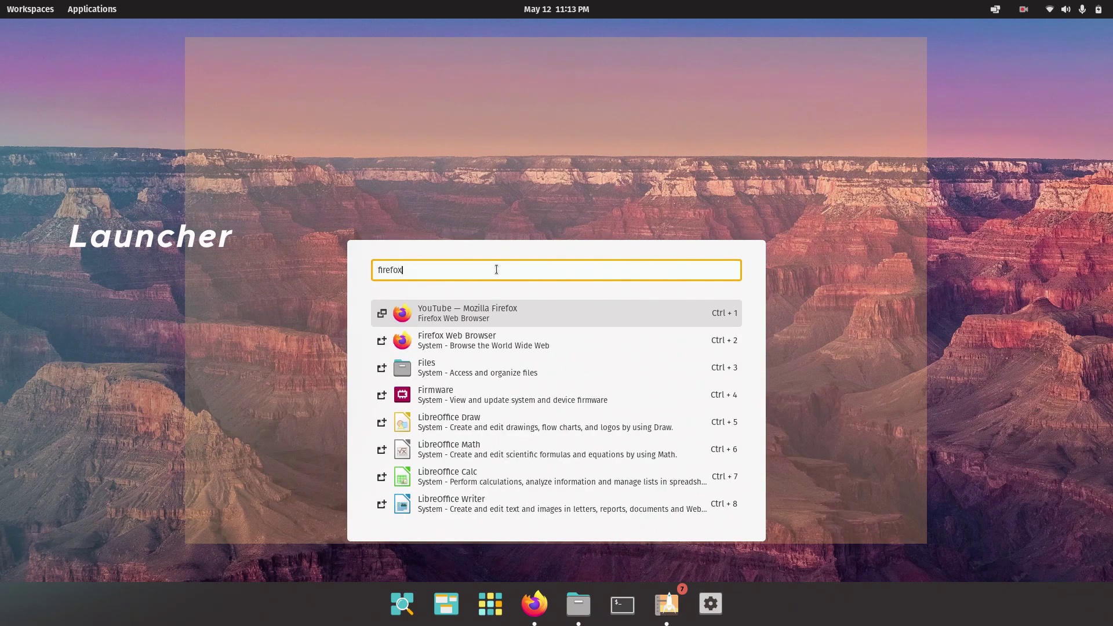
{"action": "type", "text": "x"}
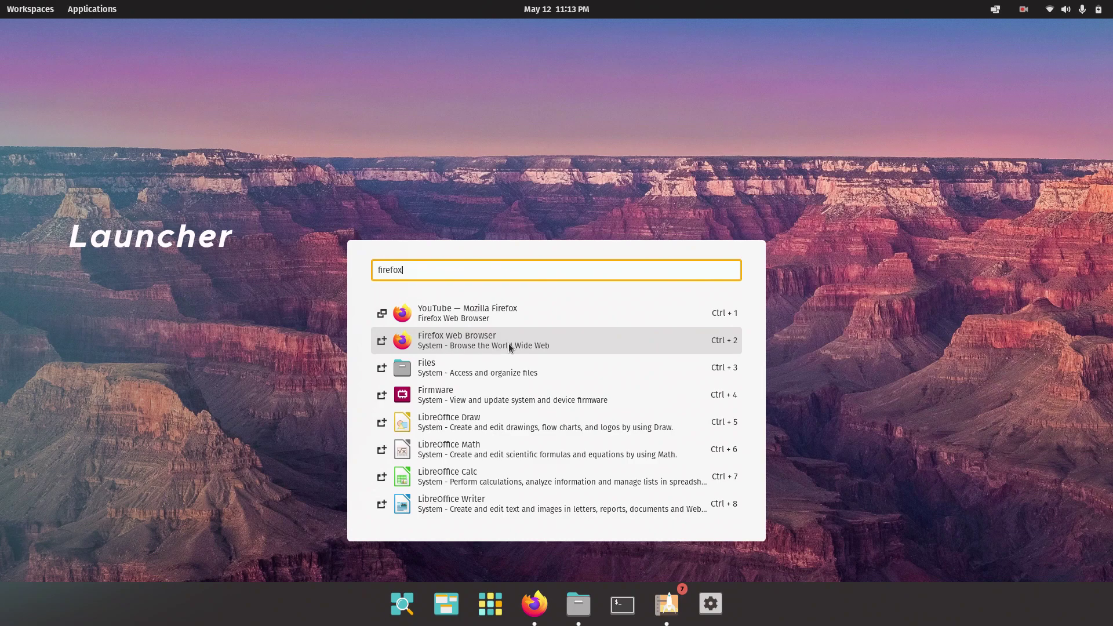
{"action": "key", "text": "BackSpace"}
{"action": "key", "text": "BackSpace"}
{"action": "key", "text": "BackSpace"}
{"action": "key", "text": "BackSpace"}
{"action": "key", "text": "BackSpace"}
{"action": "key", "text": "BackSpace"}
{"action": "key", "text": "BackSpace"}
{"action": "type", "text": "set"}
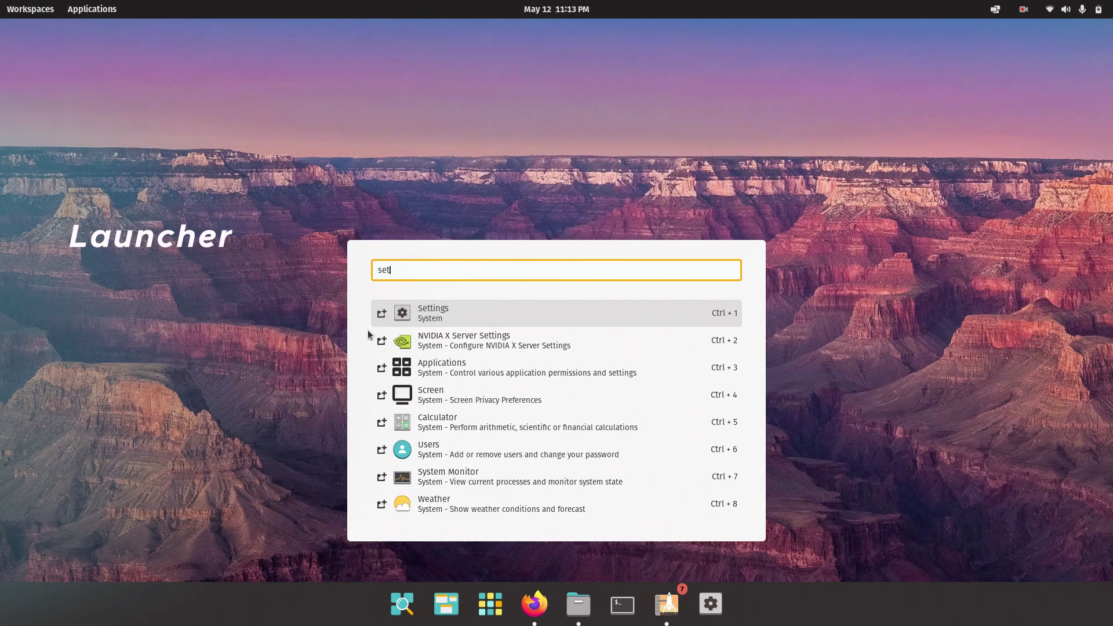
{"action": "key", "text": "BackSpace"}
{"action": "key", "text": "BackSpace"}
{"action": "key", "text": "BackSpace"}
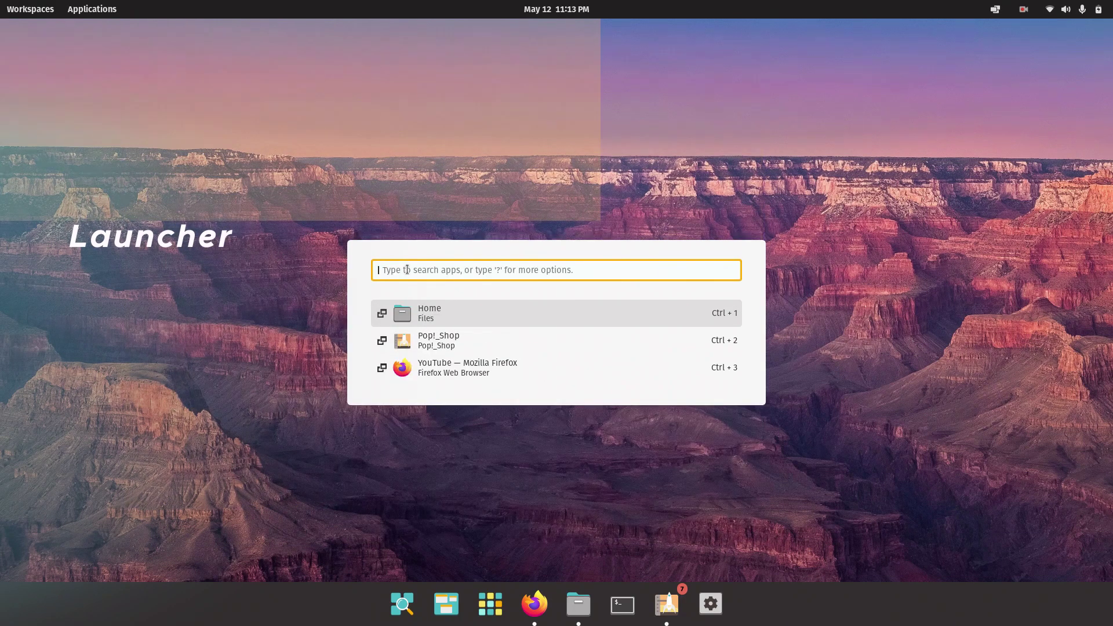
Browse /home/ and ~/Pictures/ from the launcher with Tab completion, opening Pictures in Files
{"action": "type", "text": "/"}
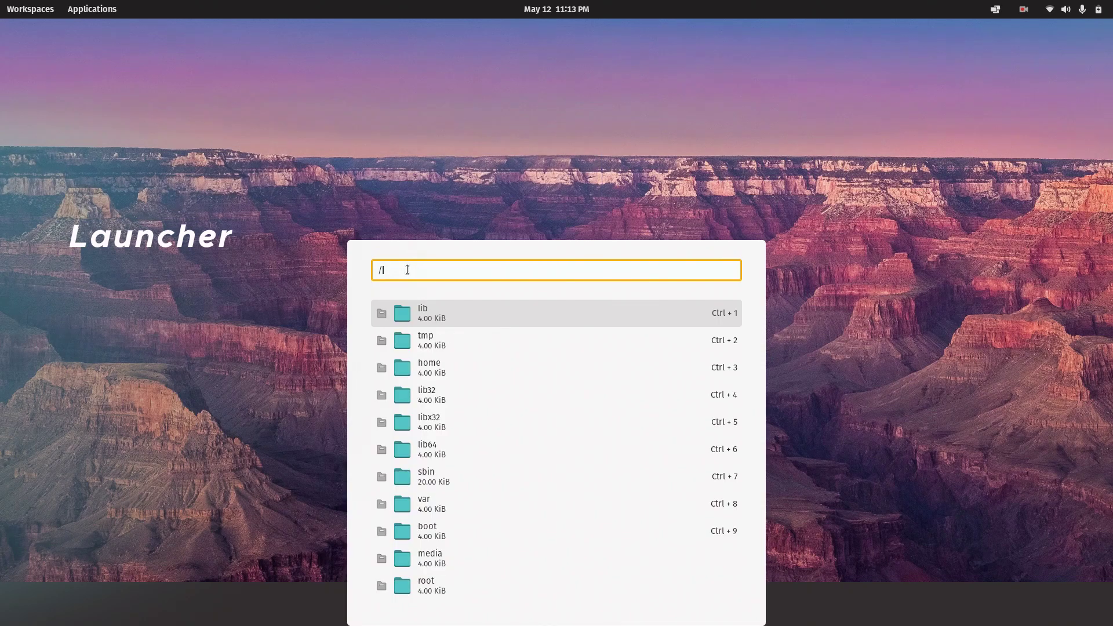
{"action": "type", "text": "home"}
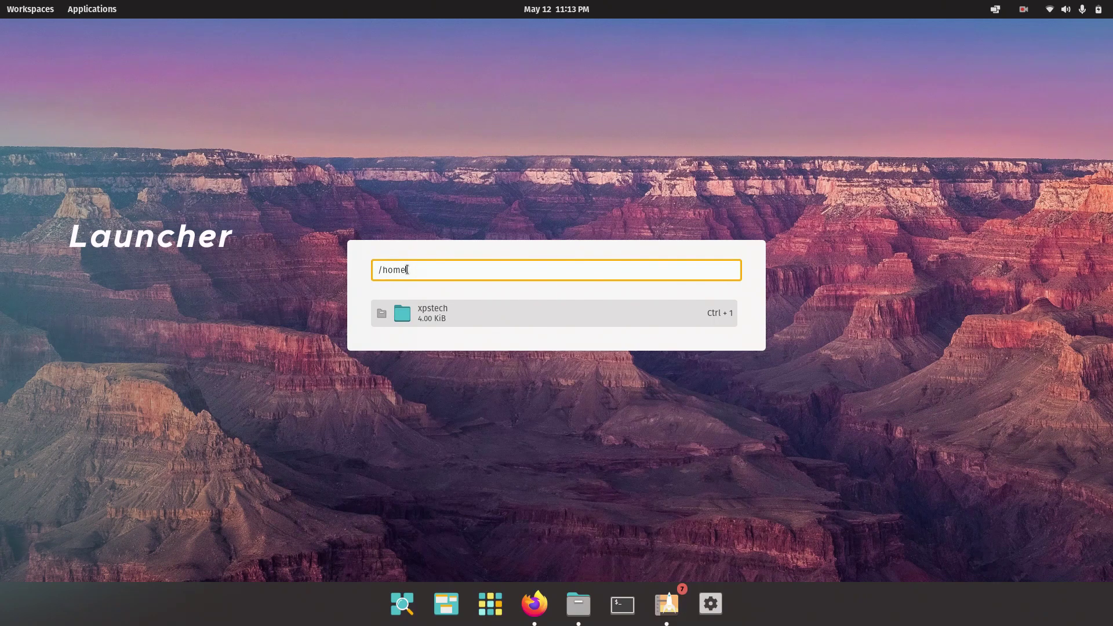
{"action": "key", "text": "BackSpace"}
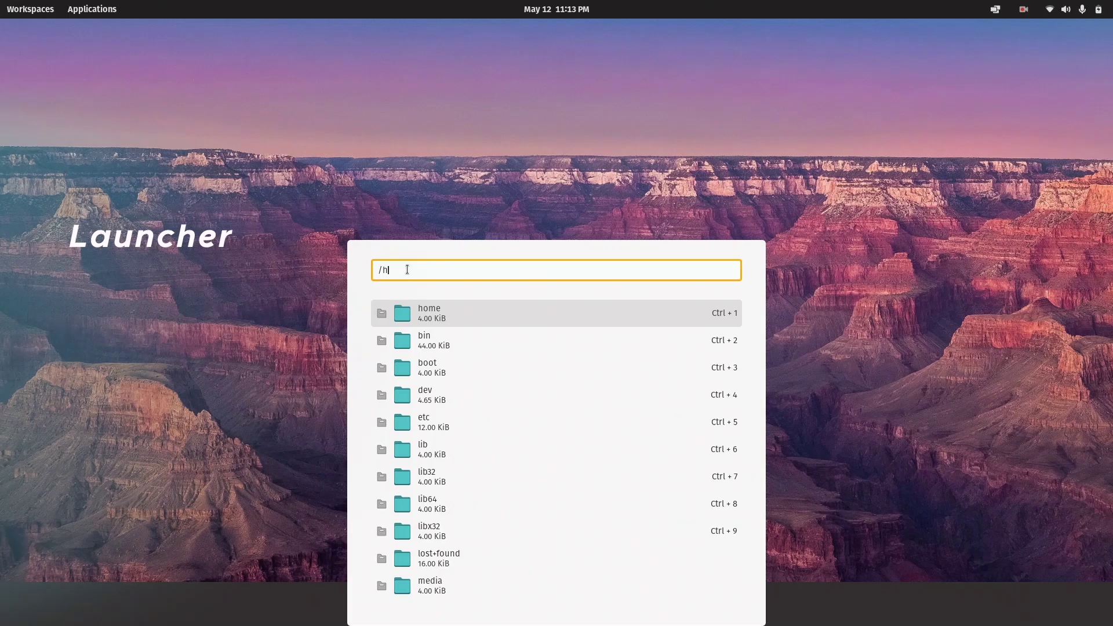
{"action": "type", "text": "ome"}
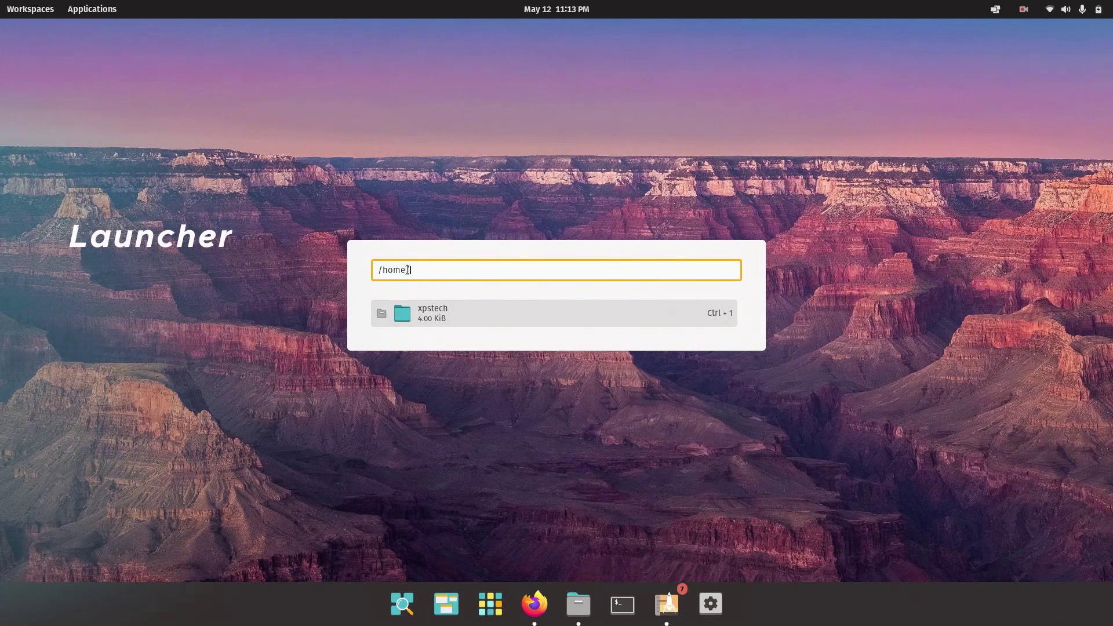
{"action": "type", "text": "/"}
{"action": "key", "text": "BackSpace"}
{"action": "key", "text": "BackSpace"}
{"action": "key", "text": "BackSpace"}
{"action": "key", "text": "BackSpace"}
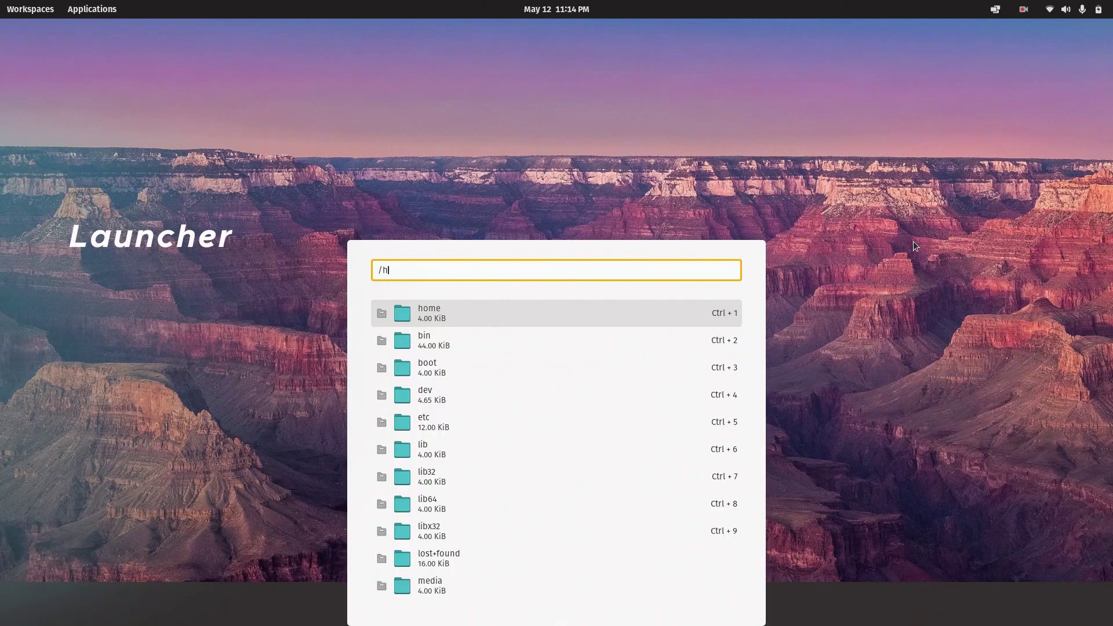
{"action": "type", "text": "ome/x"}
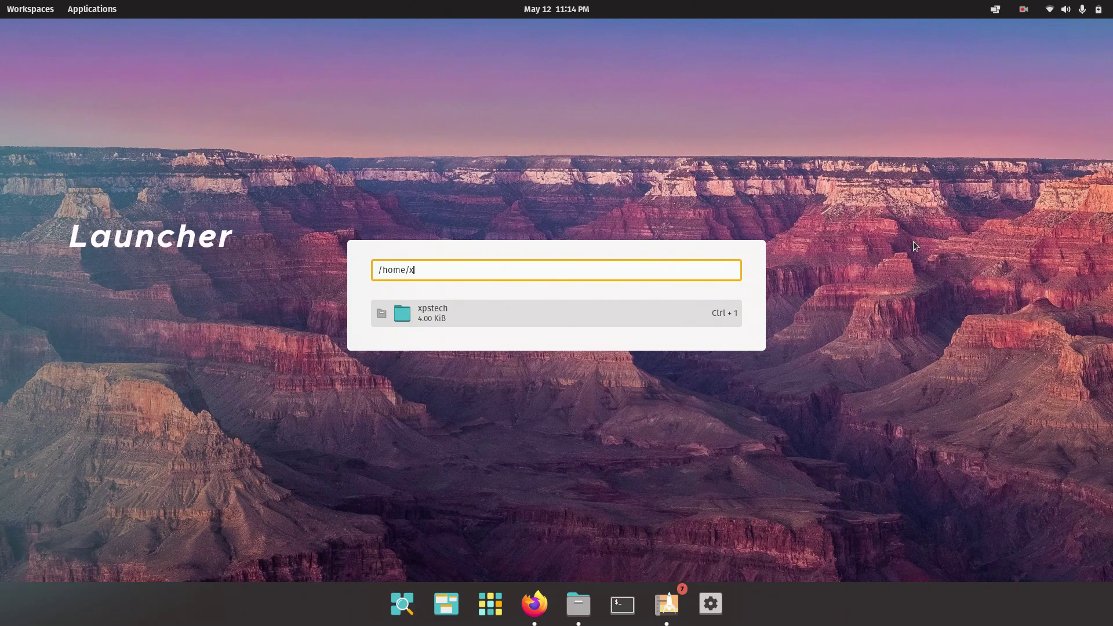
{"action": "key", "text": "Tab"}
{"action": "type", "text": "p"}
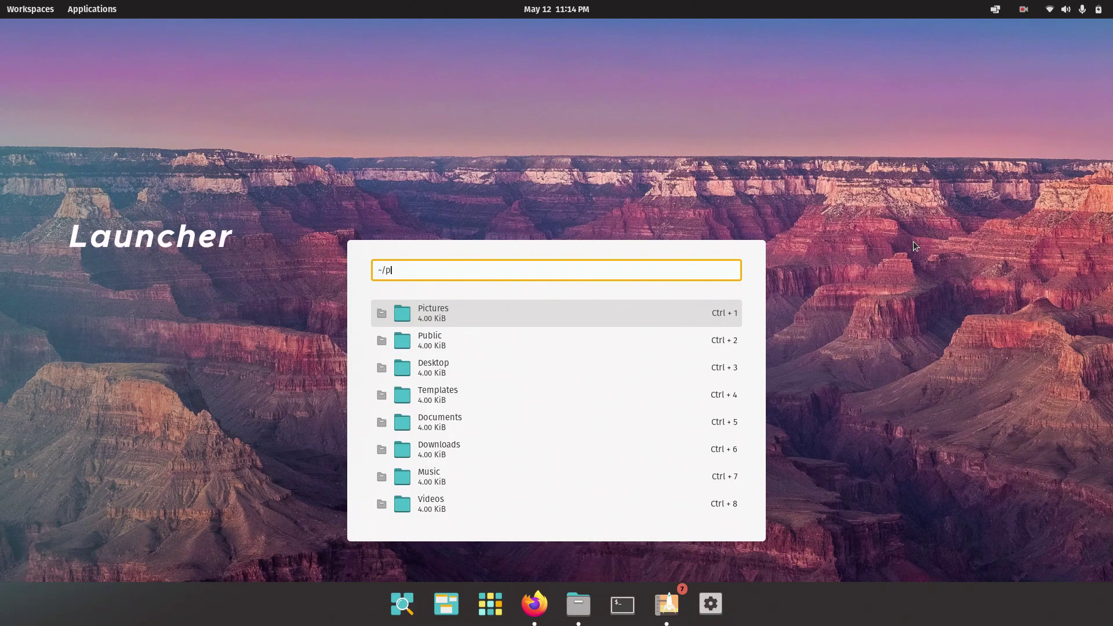
{"action": "key", "text": "Tab"}
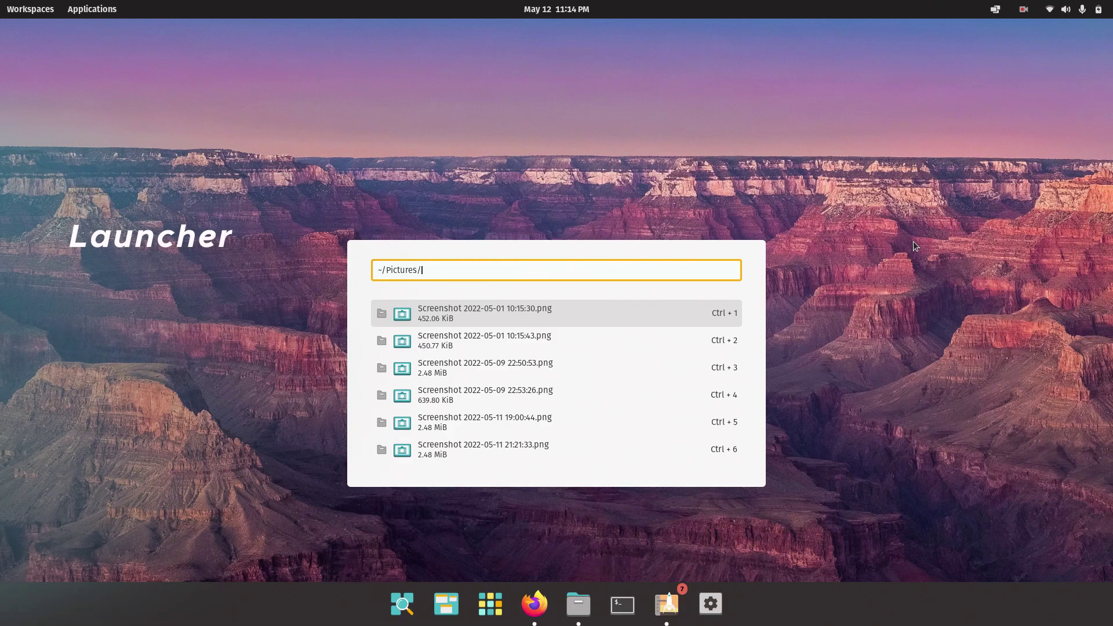
{"action": "key", "text": "BackSpace"}
{"action": "key", "text": "BackSpace"}
{"action": "key", "text": "BackSpace"}
{"action": "left_click", "coordinate": [440, 323]}
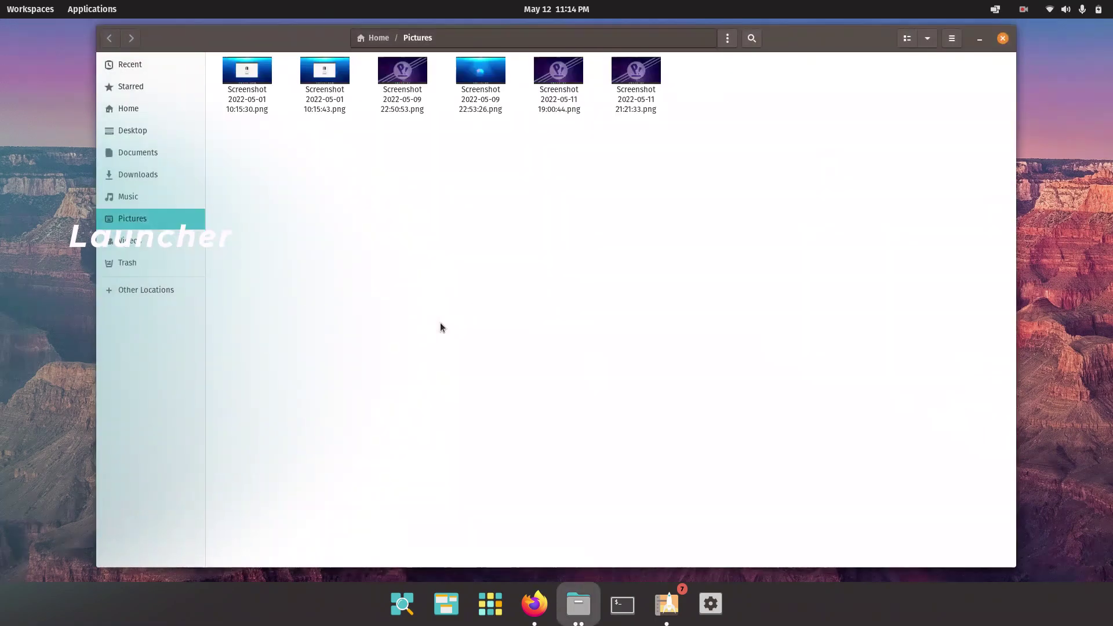
{"action": "key", "text": "super"}
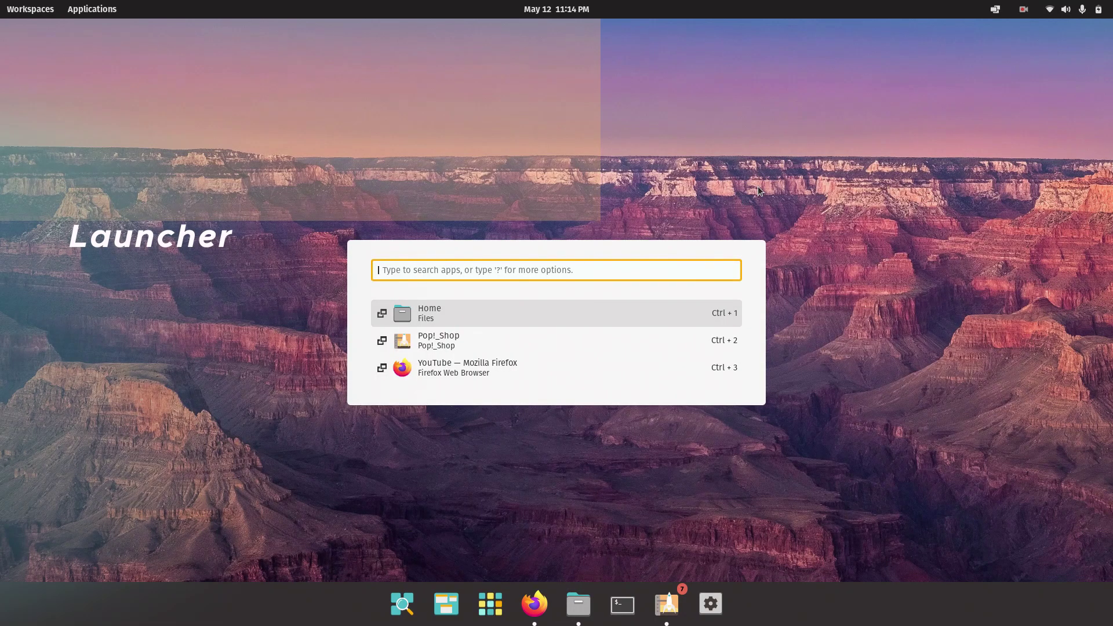
Try 20*5 in the launcher, then run sudo apt-get update in a terminal with the password
{"action": "type", "text": "20"}
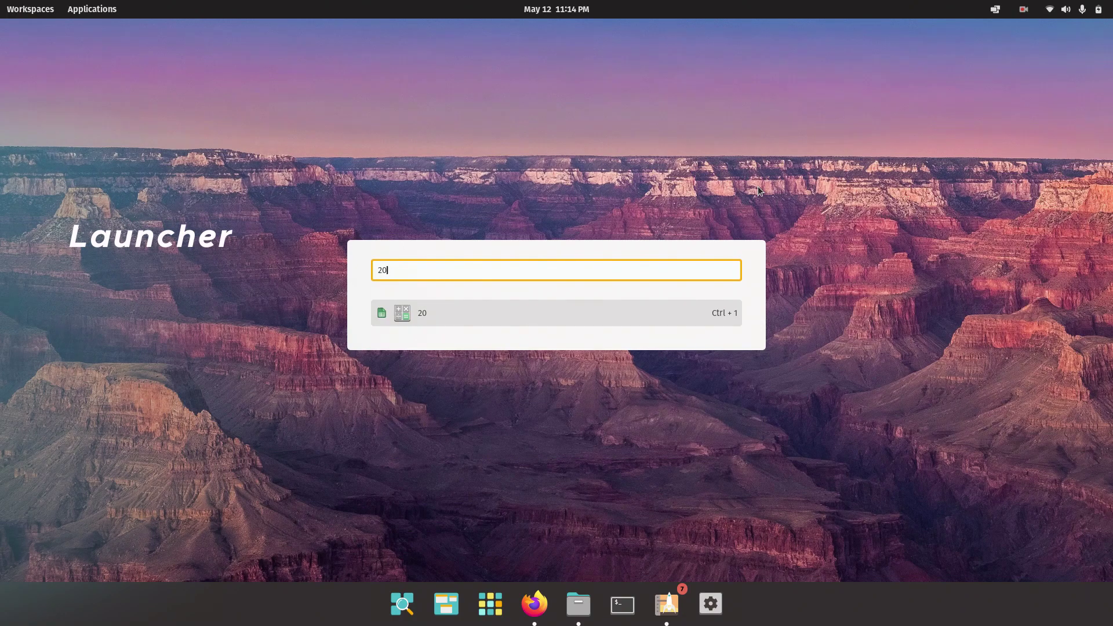
{"action": "type", "text": "*5"}
{"action": "key", "text": "BackSpace"}
{"action": "key", "text": "BackSpace"}
{"action": "key", "text": "BackSpace"}
{"action": "key", "text": "BackSpace"}
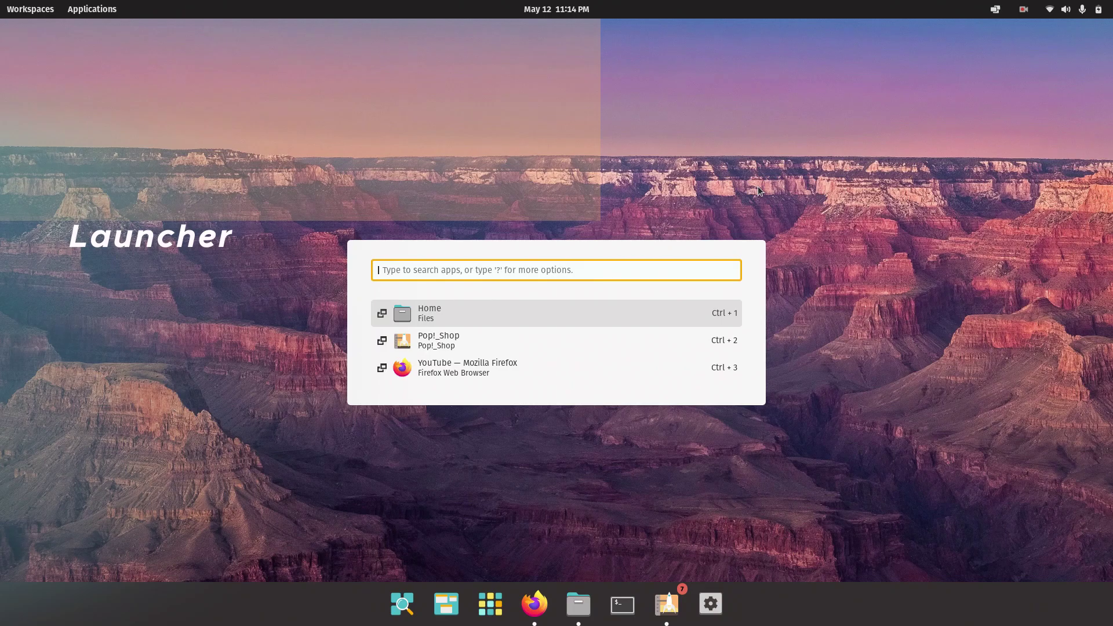
{"action": "type", "text": "run sud"}
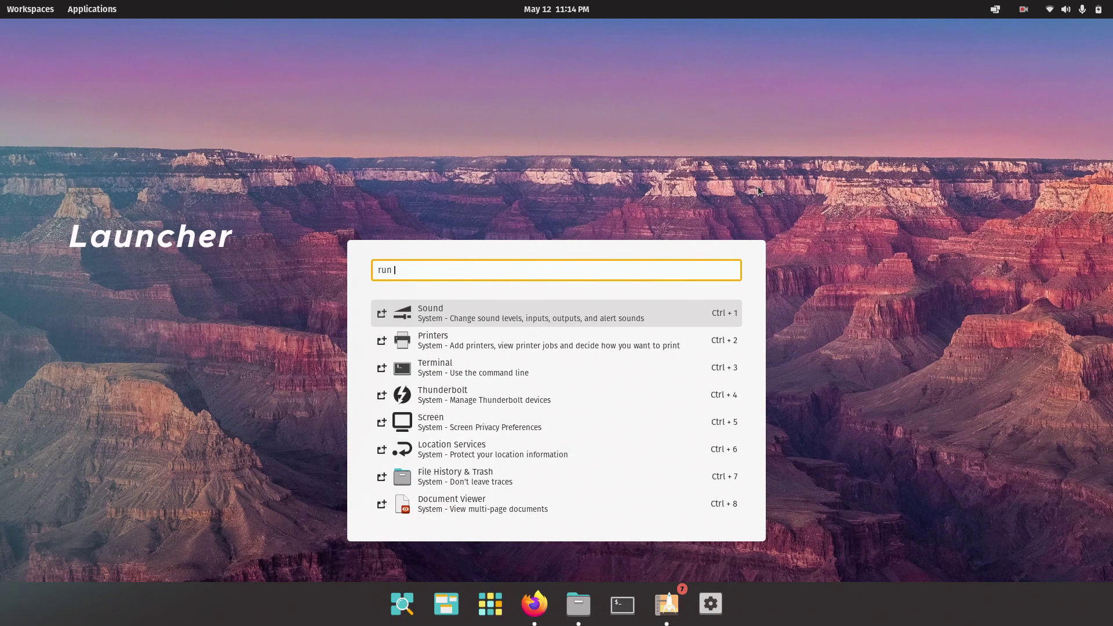
{"action": "type", "text": "o apt-g"}
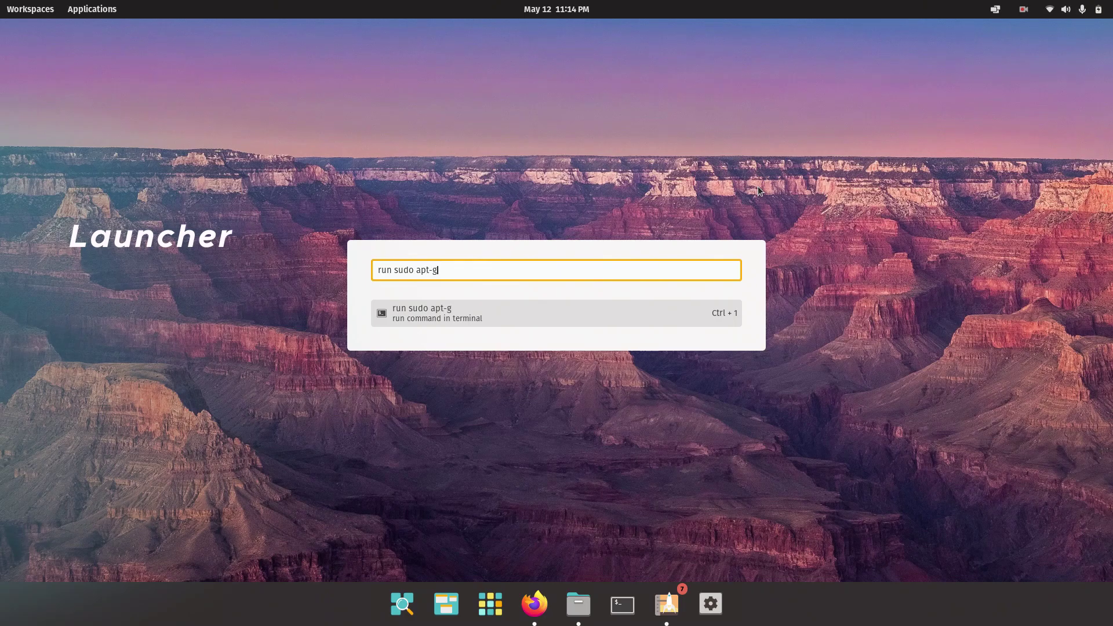
{"action": "type", "text": "et update"}
{"action": "key", "text": "Return"}
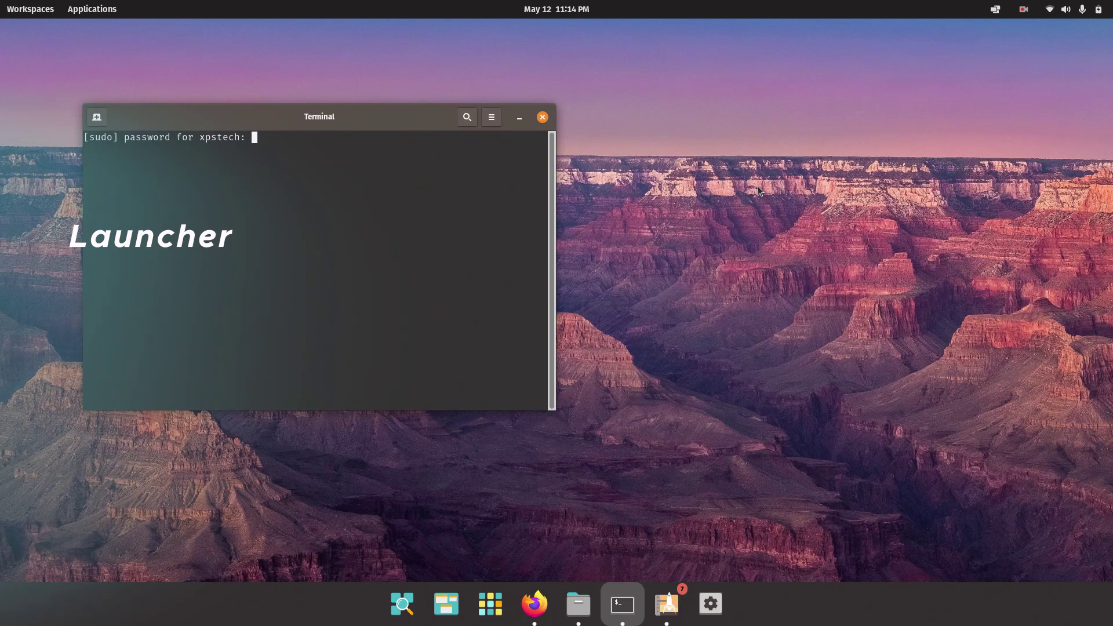
{"action": "key", "text": "Return"}
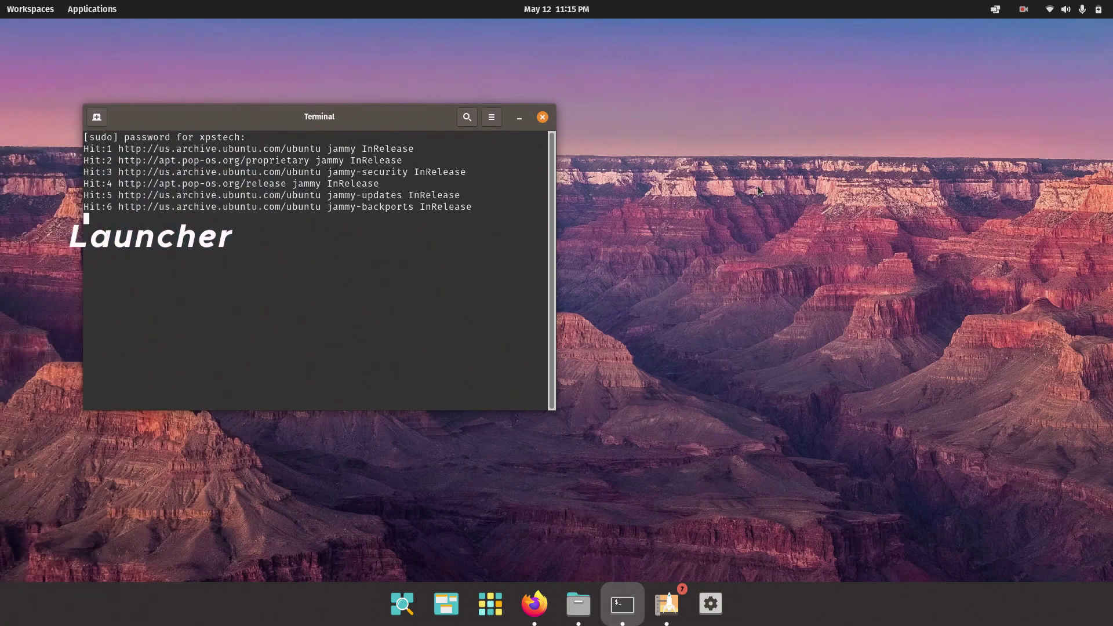
Close the finished terminal and show the launcher's search-mode help with '?'
{"action": "key", "text": "Return"}
{"action": "key", "text": "super"}
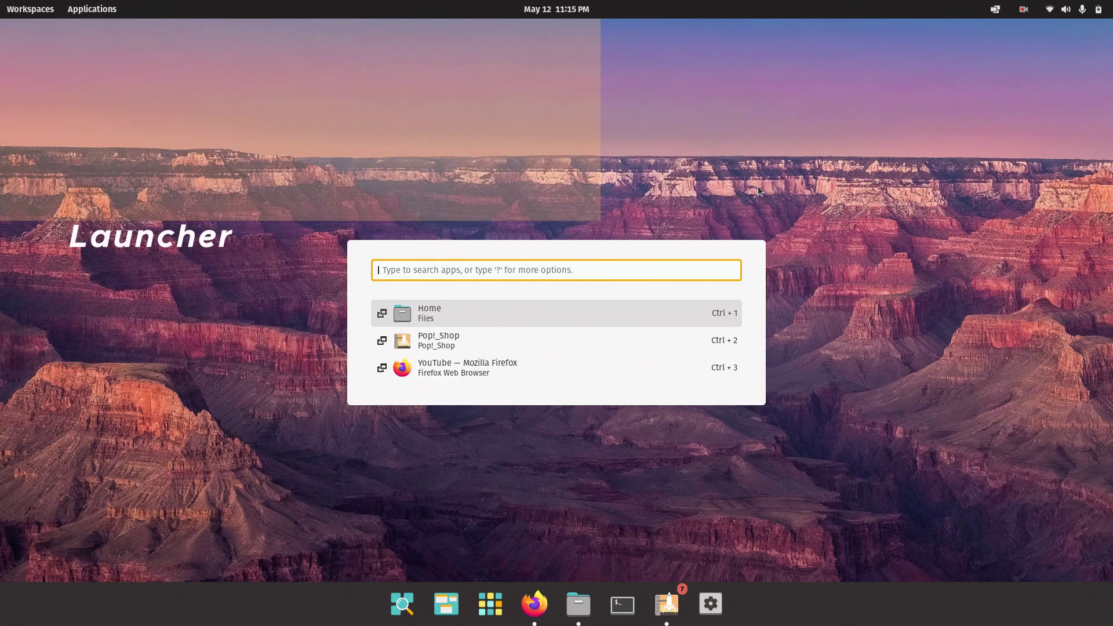
{"action": "type", "text": "?"}
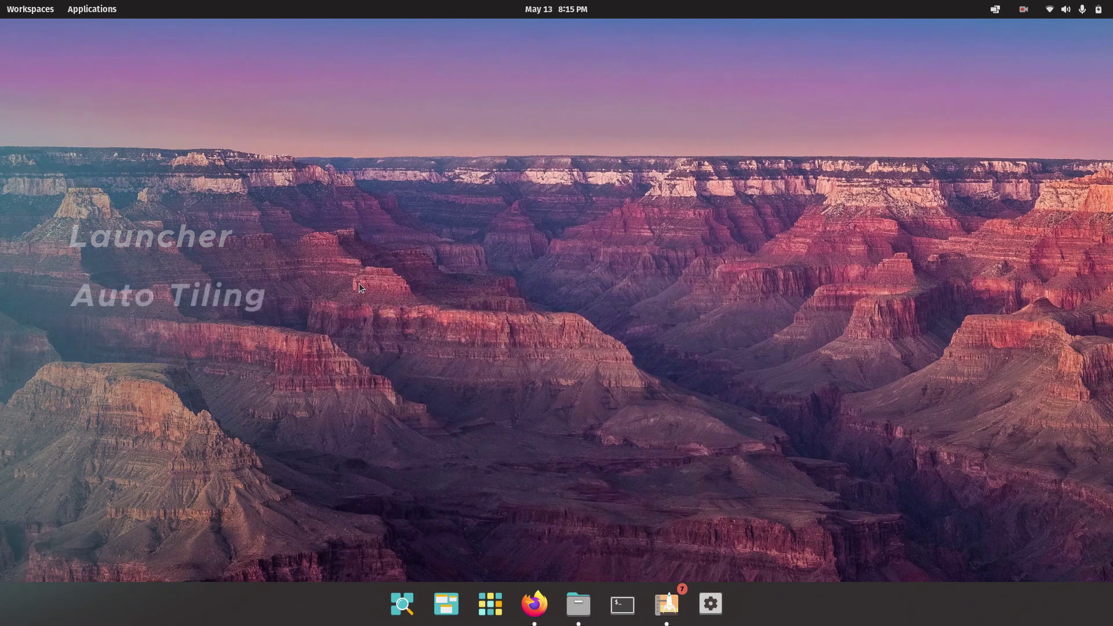
Open Firefox, Files and Pop!_Shop from the dock and move the Pop!_Shop window
{"action": "right_click", "coordinate": [359, 284]}
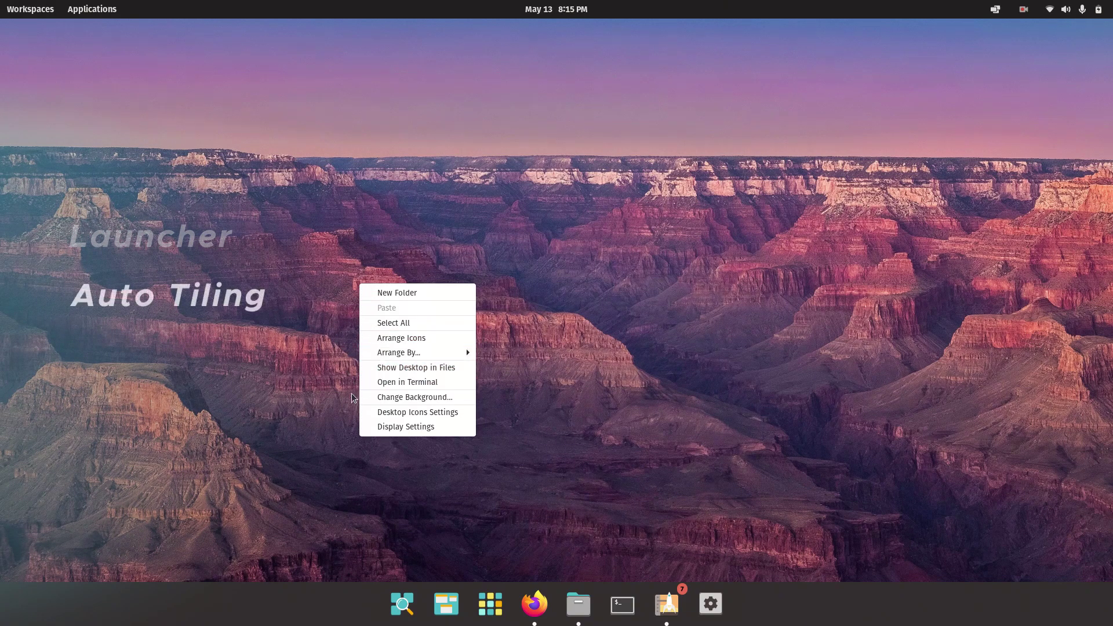
{"action": "left_click", "coordinate": [352, 398]}
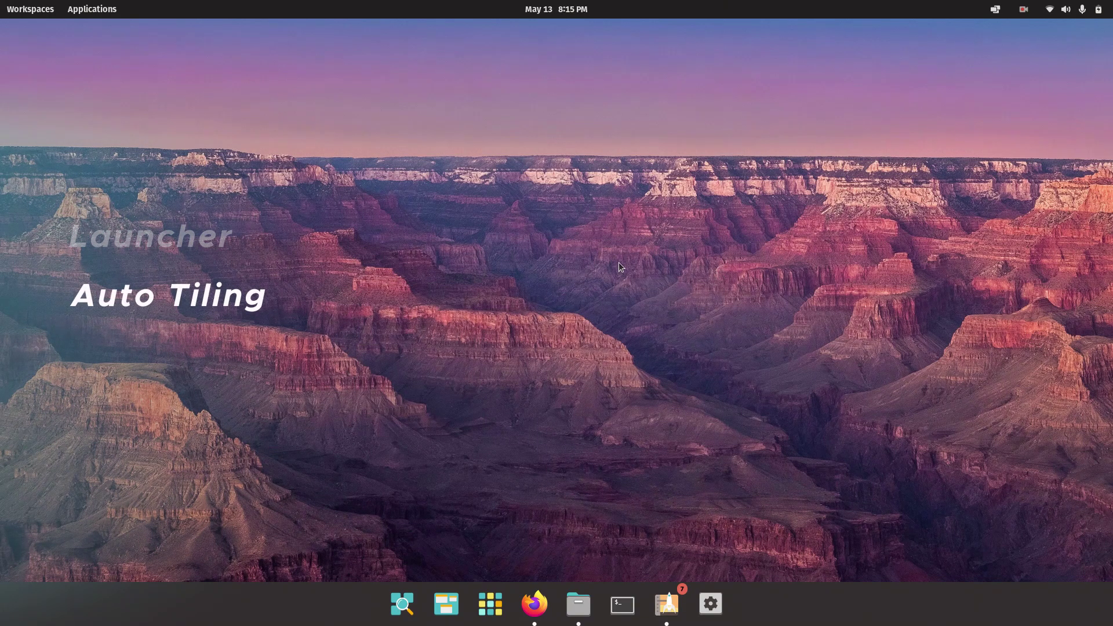
{"action": "left_click", "coordinate": [539, 608]}
{"action": "left_click", "coordinate": [580, 606]}
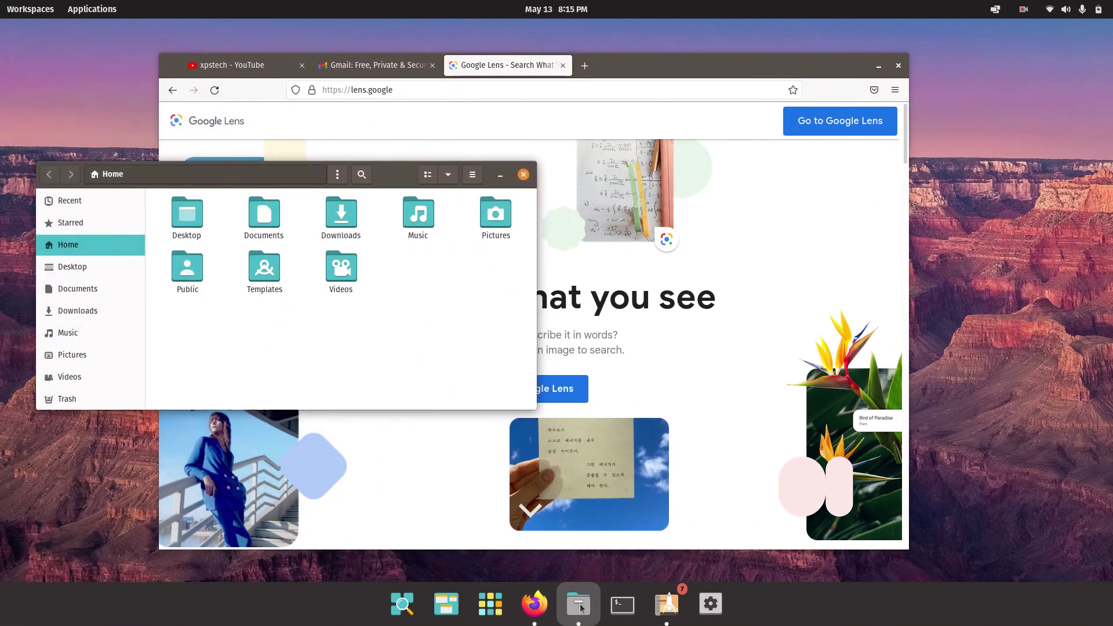
{"action": "left_click", "coordinate": [666, 603]}
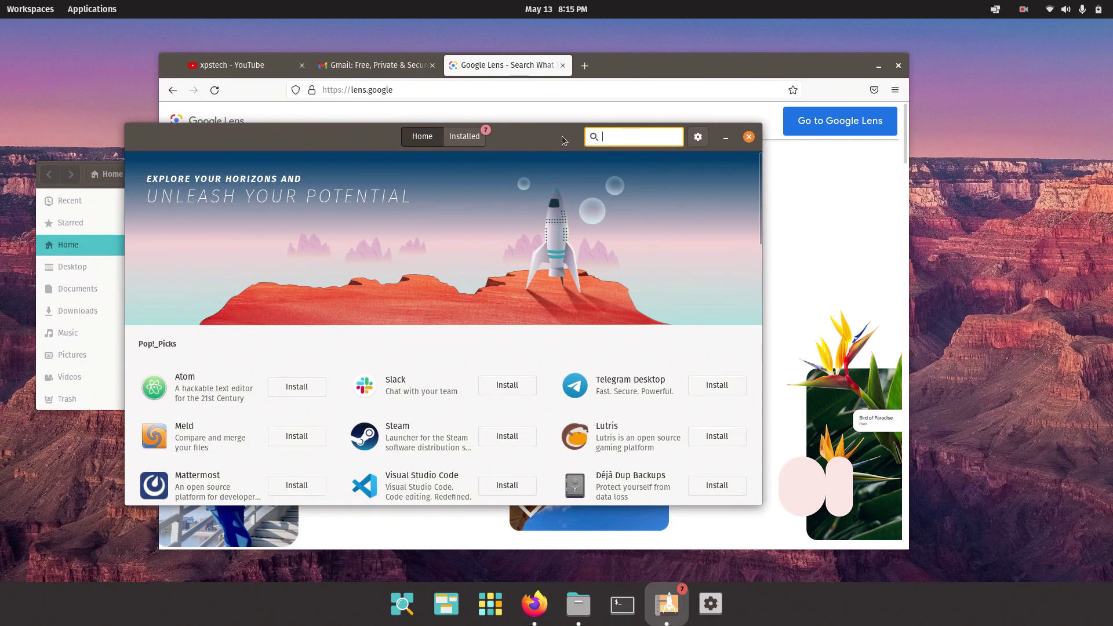
{"action": "left_click_drag", "start_coordinate": [562, 141], "coordinate": [748, 154]}
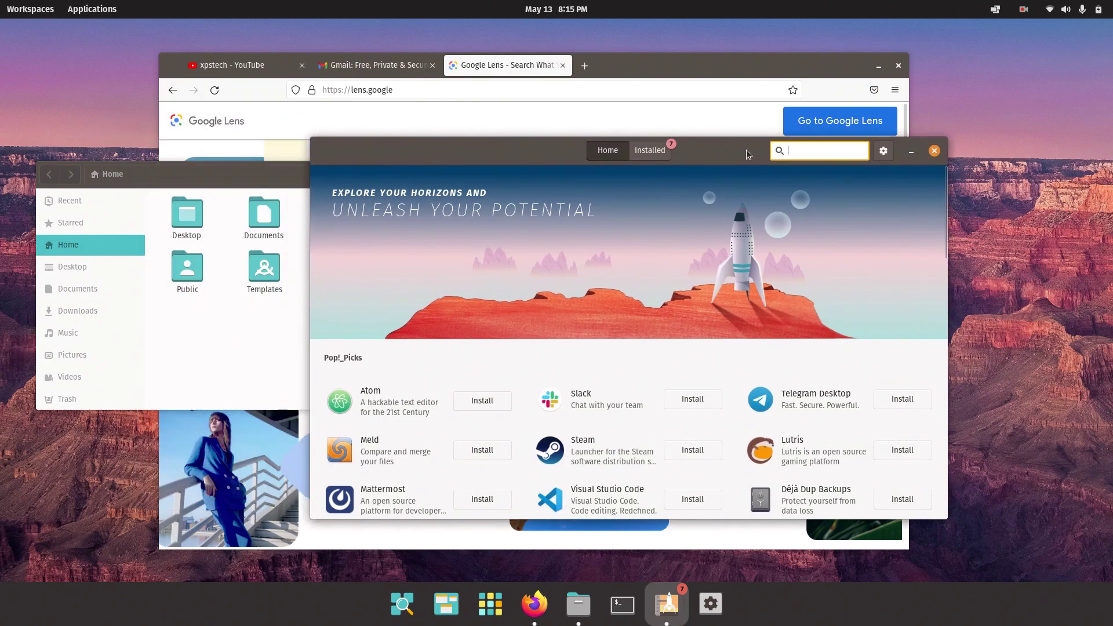
Turn on Tile Windows, rearrange Firefox, stack Files with Pop!_Shop, and add a Terminal
{"action": "left_click", "coordinate": [995, 10]}
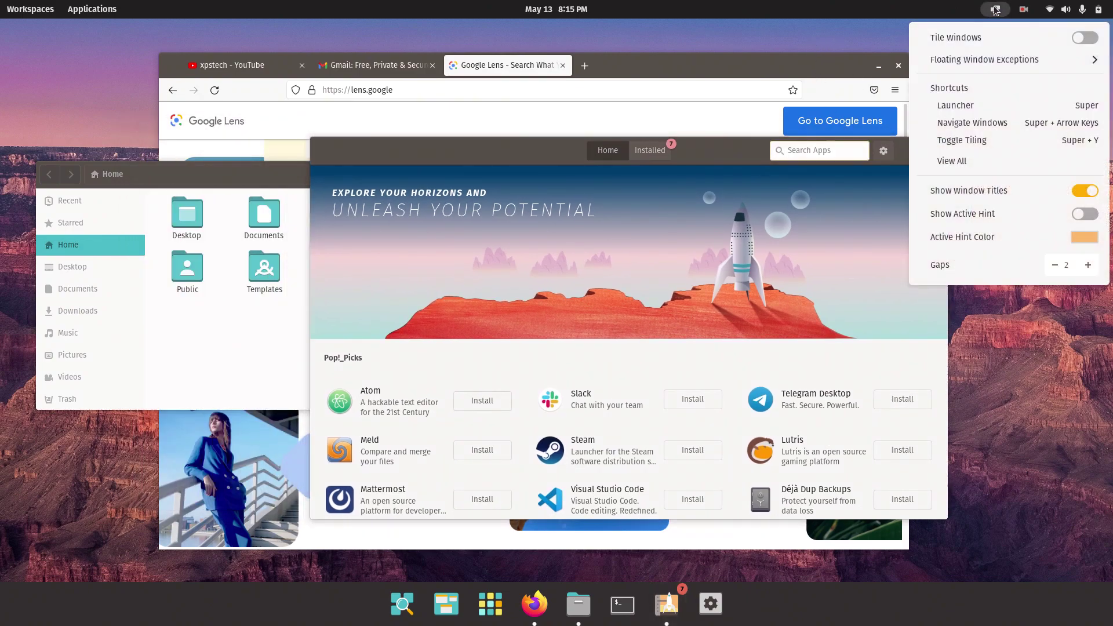
{"action": "left_click", "coordinate": [1083, 38]}
{"action": "left_click_drag", "start_coordinate": [464, 33], "coordinate": [1015, 260]}
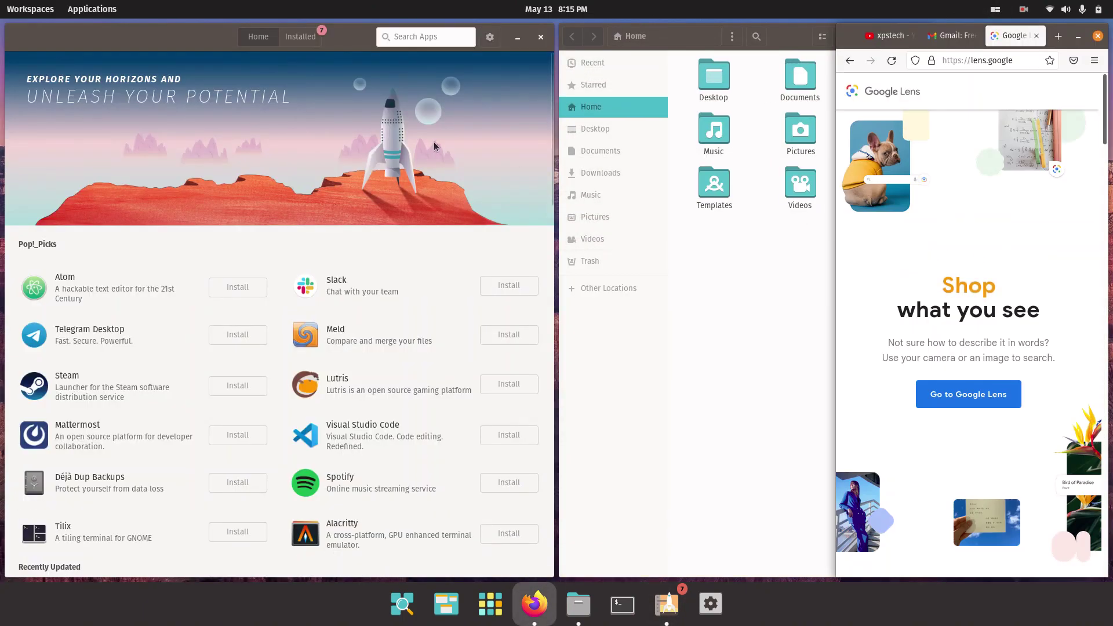
{"action": "left_click_drag", "start_coordinate": [680, 79], "coordinate": [351, 332]}
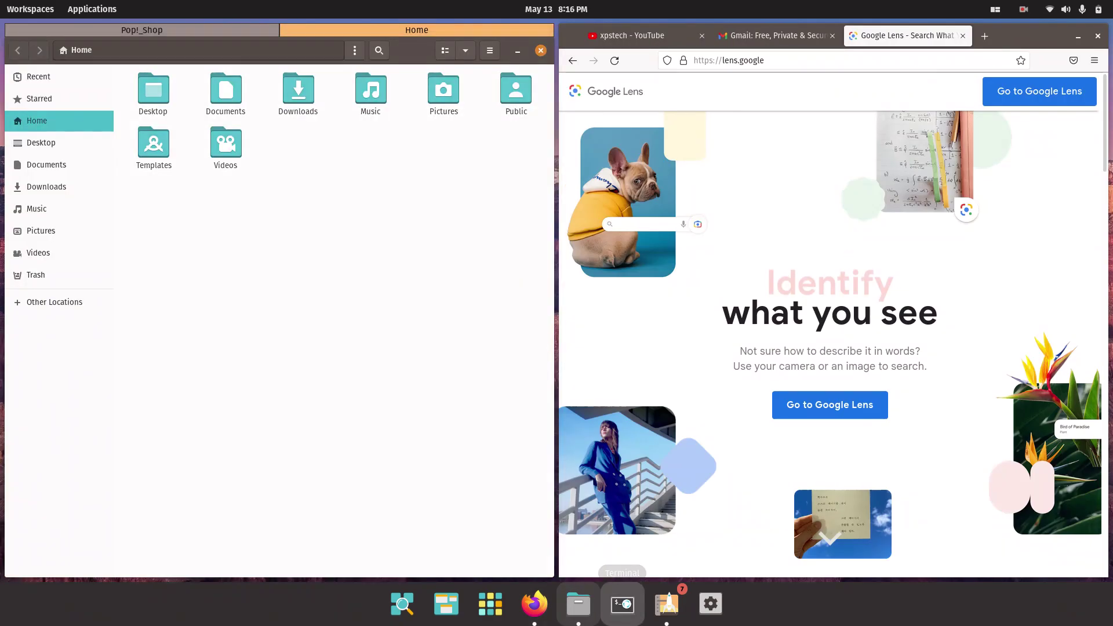
{"action": "left_click", "coordinate": [623, 604]}
Widen then narrow the tiling Gaps and turn on Show Active Hint
{"action": "left_click", "coordinate": [994, 9]}
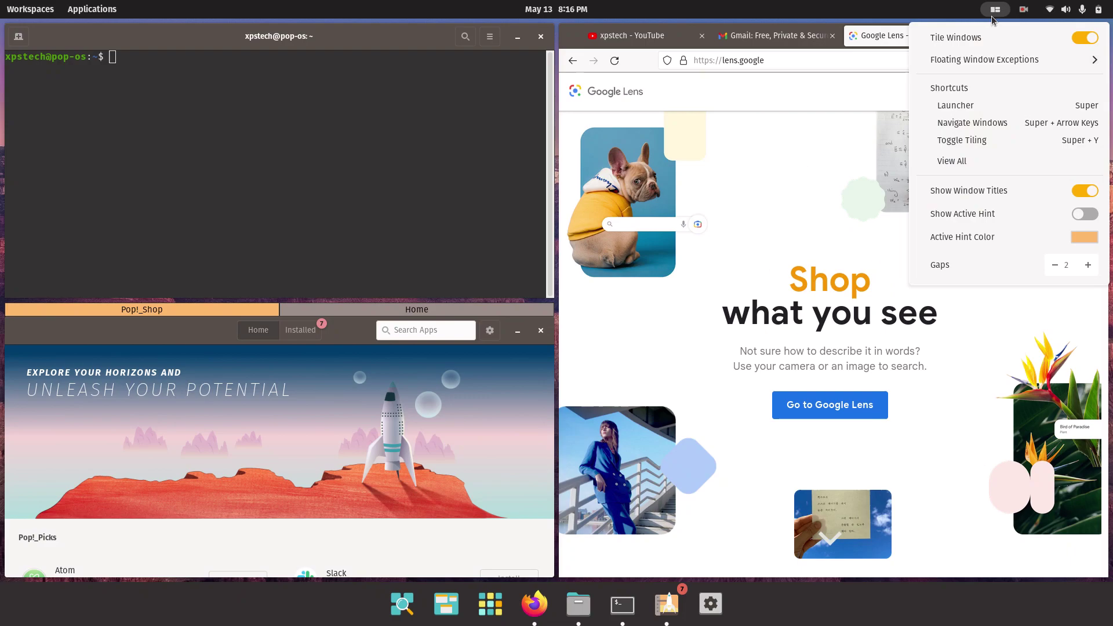
{"action": "left_click", "coordinate": [1088, 265]}
{"action": "left_click", "coordinate": [1088, 265]}
{"action": "left_click", "coordinate": [1088, 265]}
{"action": "left_click", "coordinate": [1088, 265]}
{"action": "left_click", "coordinate": [1088, 265]}
{"action": "left_click", "coordinate": [1088, 265]}
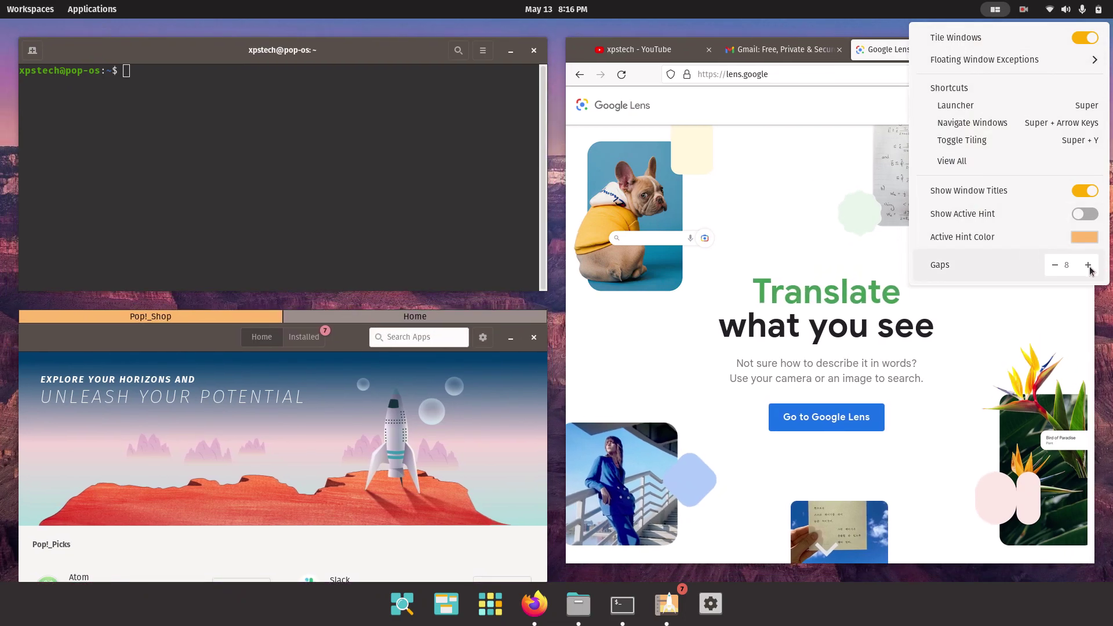
{"action": "left_click", "coordinate": [1088, 265]}
{"action": "left_click", "coordinate": [1088, 265]}
{"action": "left_click", "coordinate": [1055, 265]}
{"action": "left_click", "coordinate": [1055, 265]}
{"action": "left_click", "coordinate": [1055, 265]}
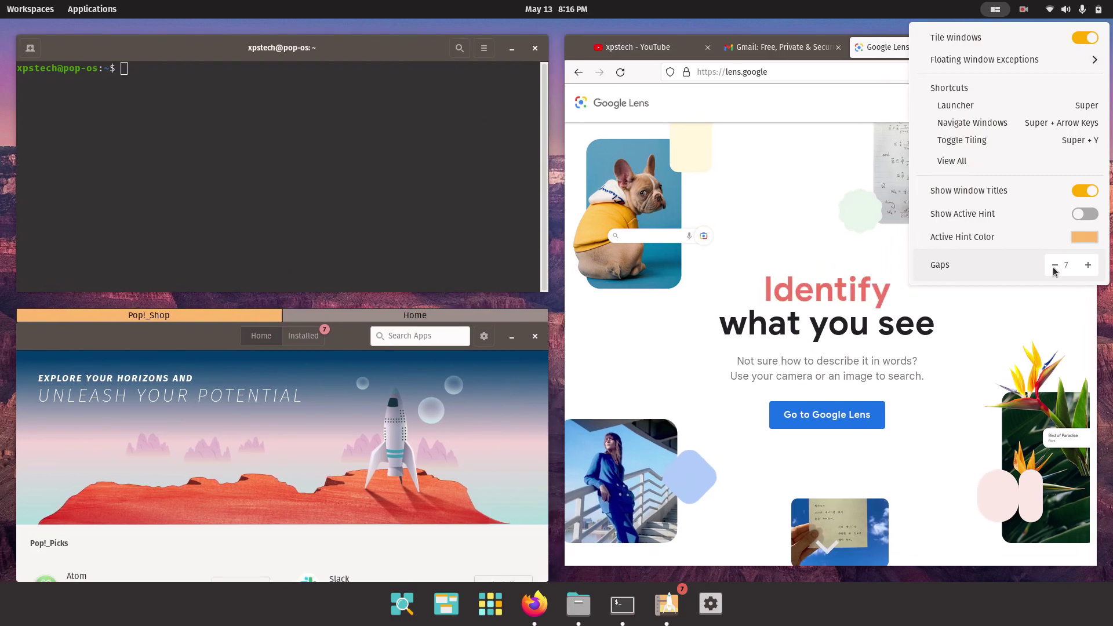
{"action": "left_click", "coordinate": [1055, 264]}
{"action": "left_click", "coordinate": [1055, 265]}
{"action": "left_click", "coordinate": [1055, 265]}
{"action": "left_click", "coordinate": [1055, 265]}
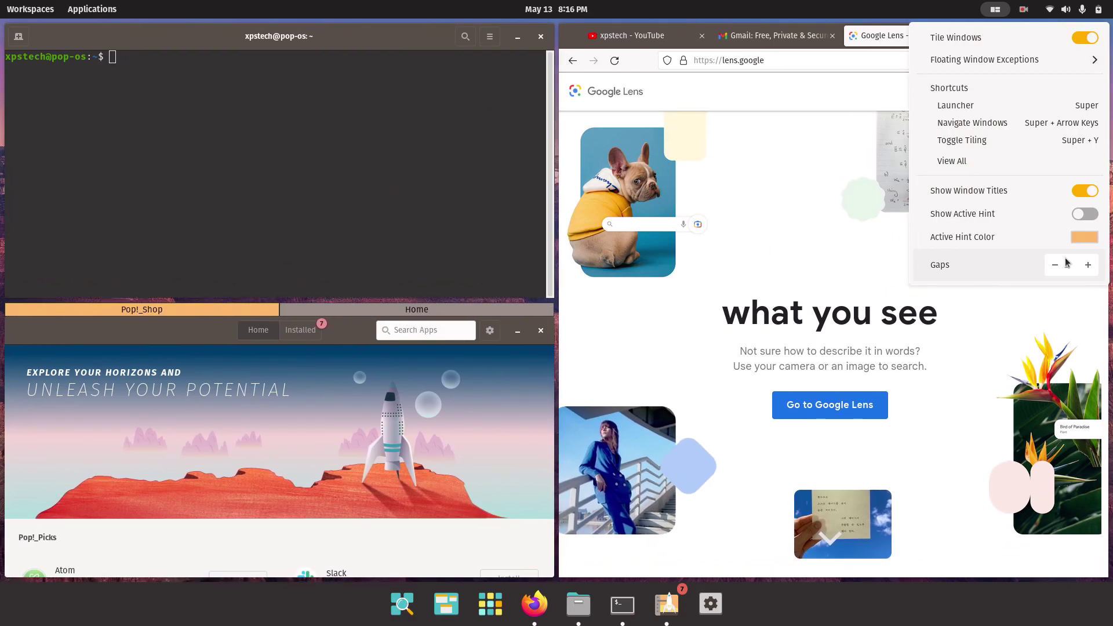
{"action": "left_click", "coordinate": [1087, 214]}
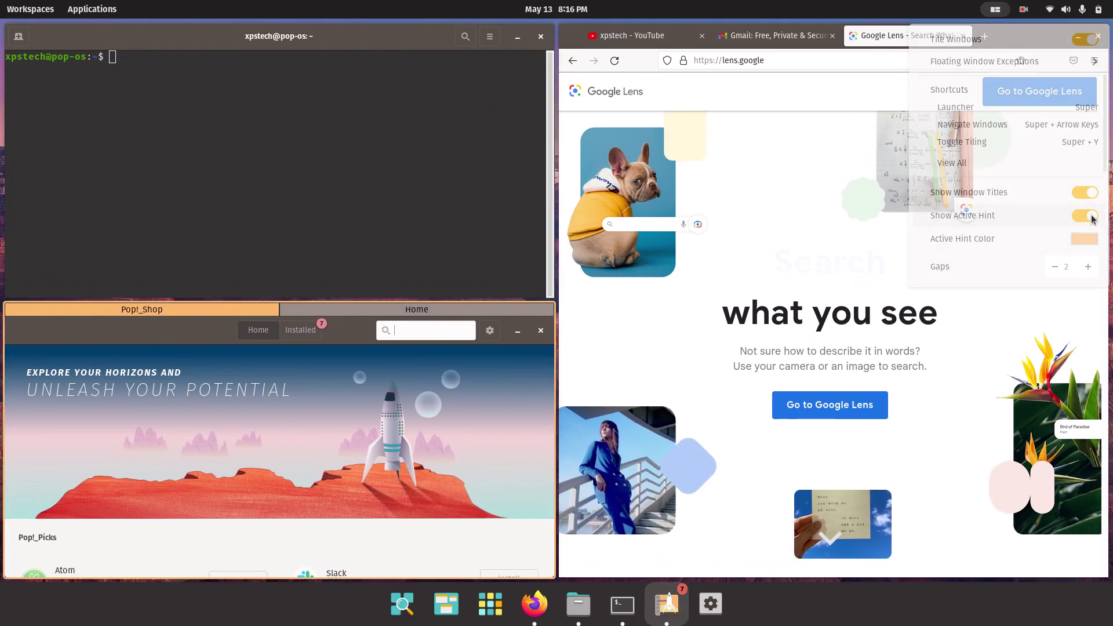
Cycle focus across the Terminal, Firefox and Pop!_Shop tiles, switching the stack to Home
{"action": "left_click", "coordinate": [279, 69]}
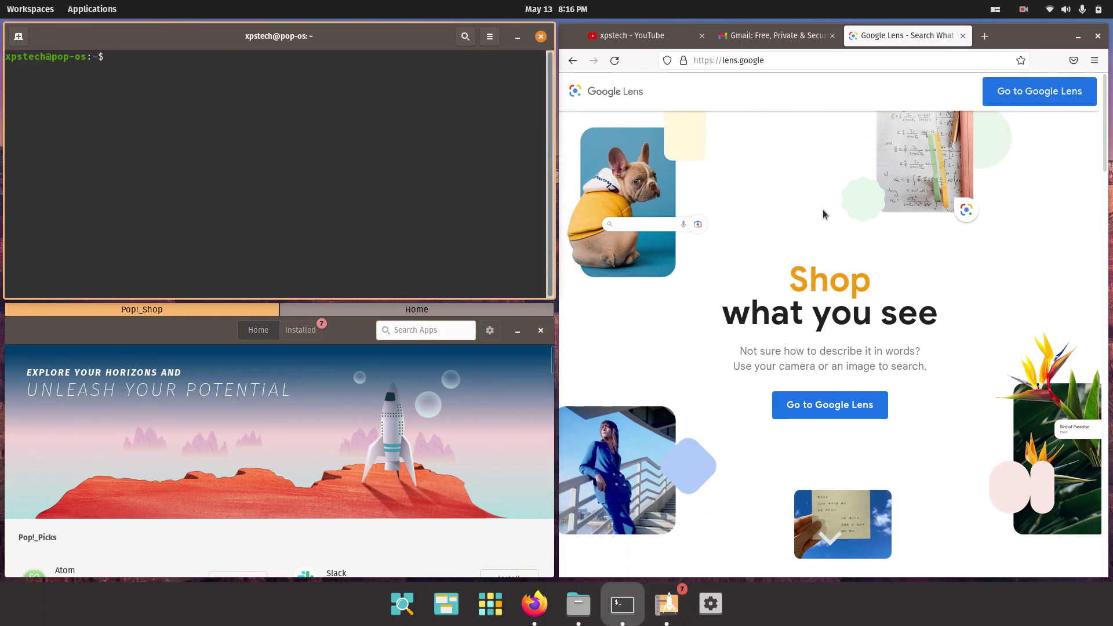
{"action": "left_click", "coordinate": [1043, 55]}
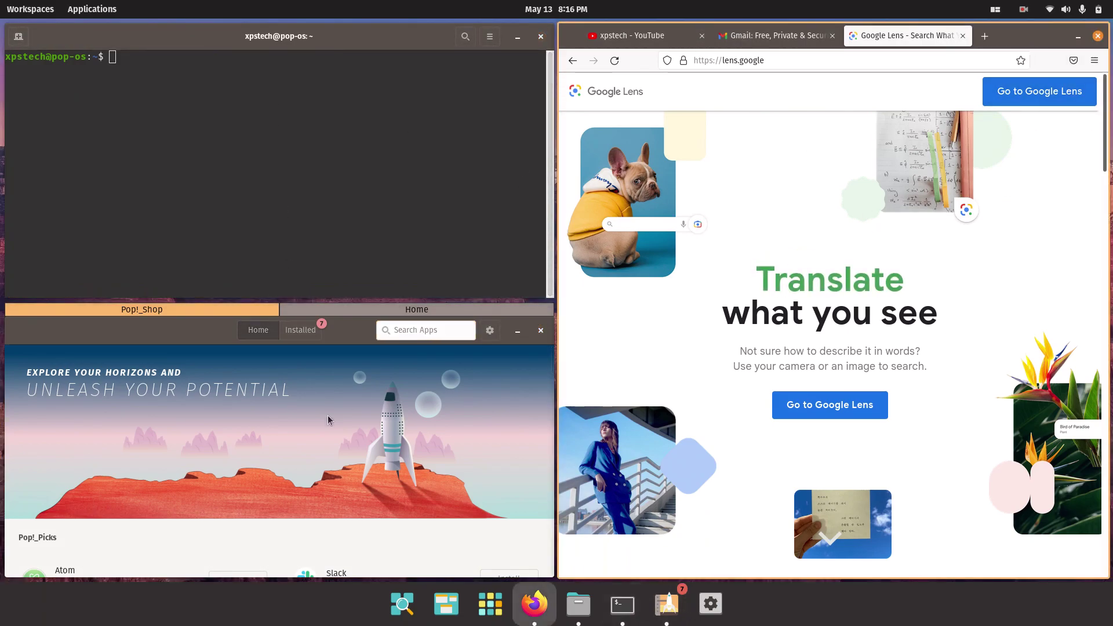
{"action": "left_click", "coordinate": [346, 333]}
{"action": "left_click", "coordinate": [371, 311]}
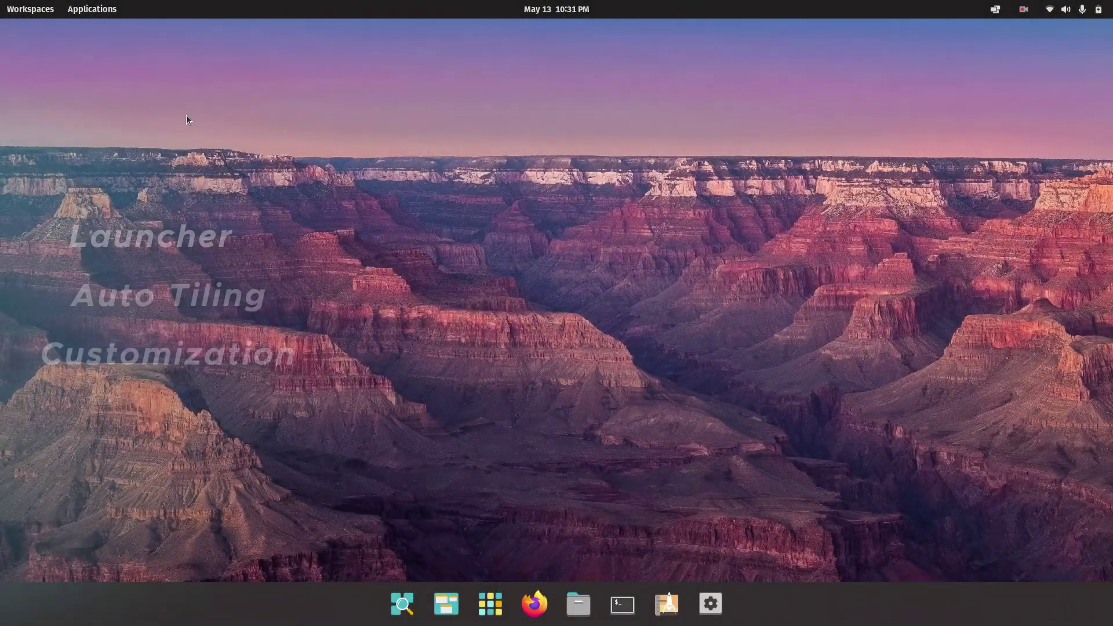
Open Settings' Desktop page and try Workspaces and Applications Super key actions, restoring Launcher
{"action": "right_click", "coordinate": [515, 197]}
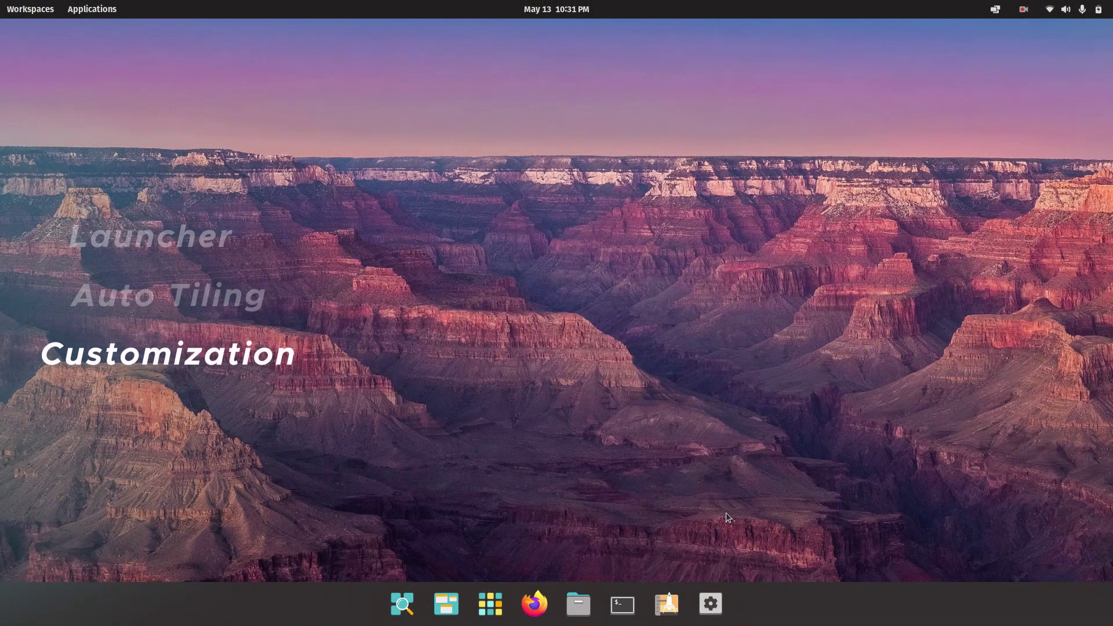
{"action": "left_click", "coordinate": [719, 598]}
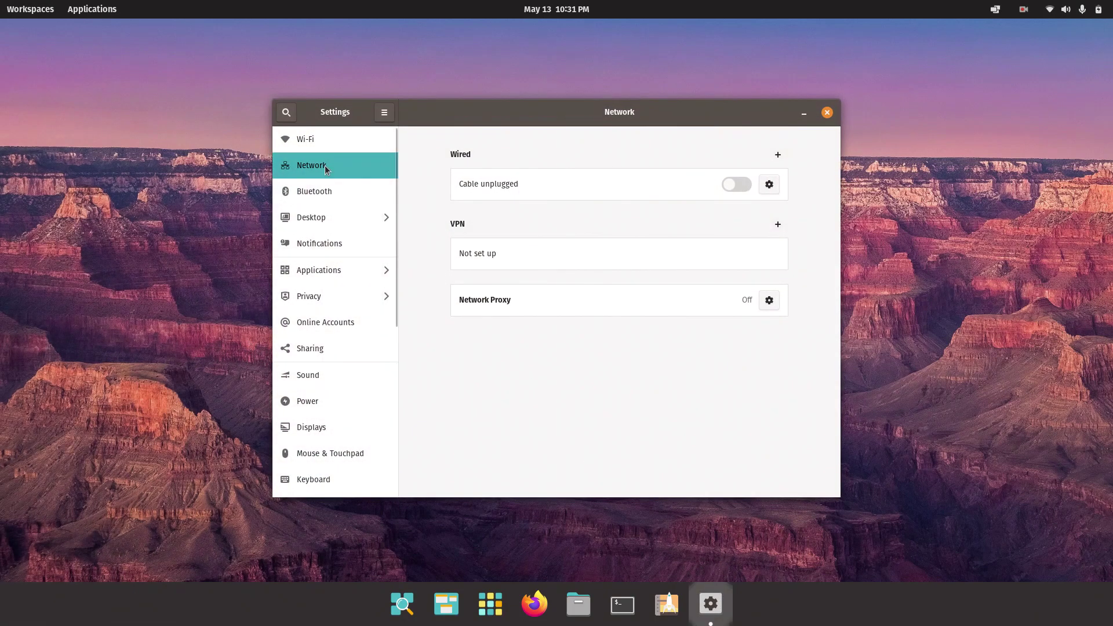
{"action": "left_click", "coordinate": [328, 221]}
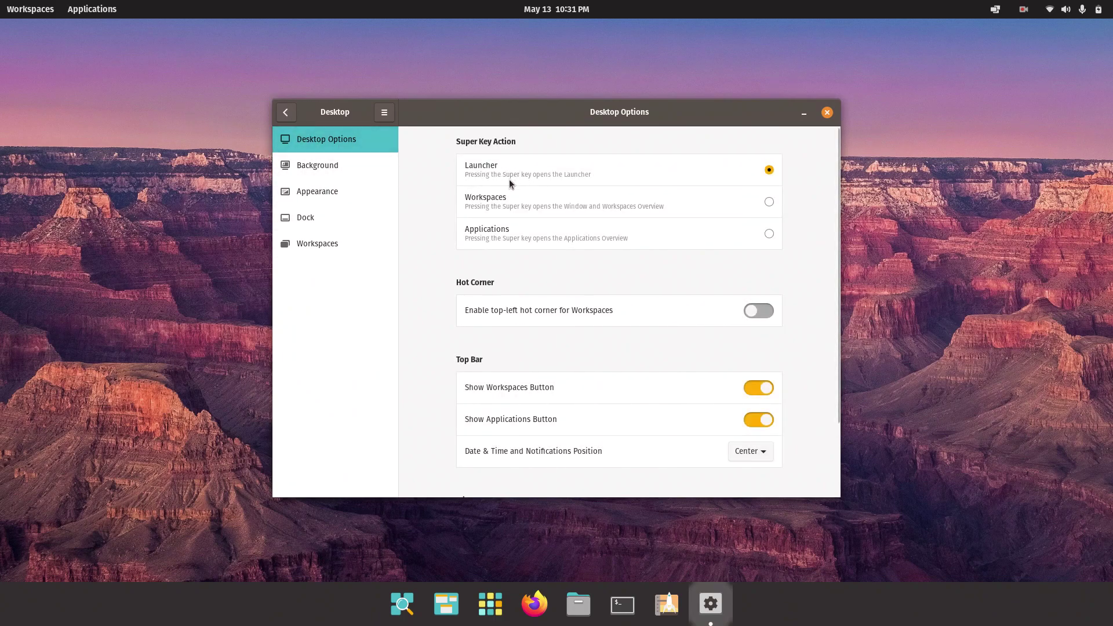
{"action": "left_click", "coordinate": [763, 209]}
{"action": "key", "text": "super"}
{"action": "key", "text": "super"}
{"action": "left_click", "coordinate": [769, 236]}
{"action": "key", "text": "super"}
{"action": "key", "text": "super"}
{"action": "left_click", "coordinate": [769, 170]}
Test the top-left hot corner, then turn it back off
{"action": "left_click", "coordinate": [758, 310]}
{"action": "mouse_move", "coordinate": [1, 1]}
{"action": "left_click", "coordinate": [743, 364]}
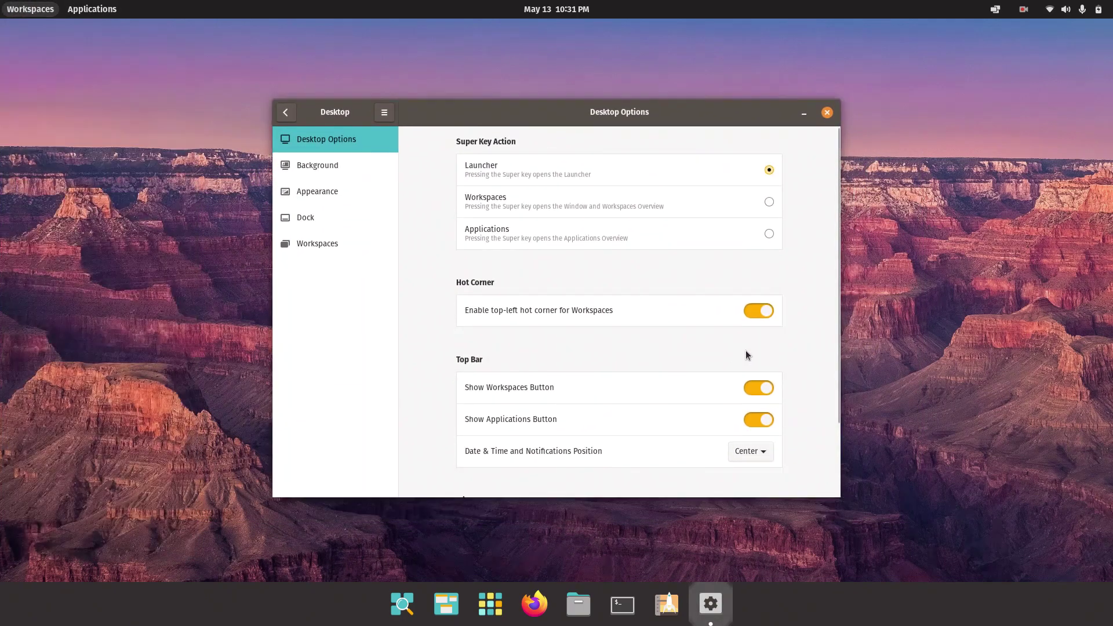
{"action": "left_click", "coordinate": [757, 309]}
{"action": "scroll", "coordinate": [805, 380], "scroll_direction": "down", "scroll_amount": 3}
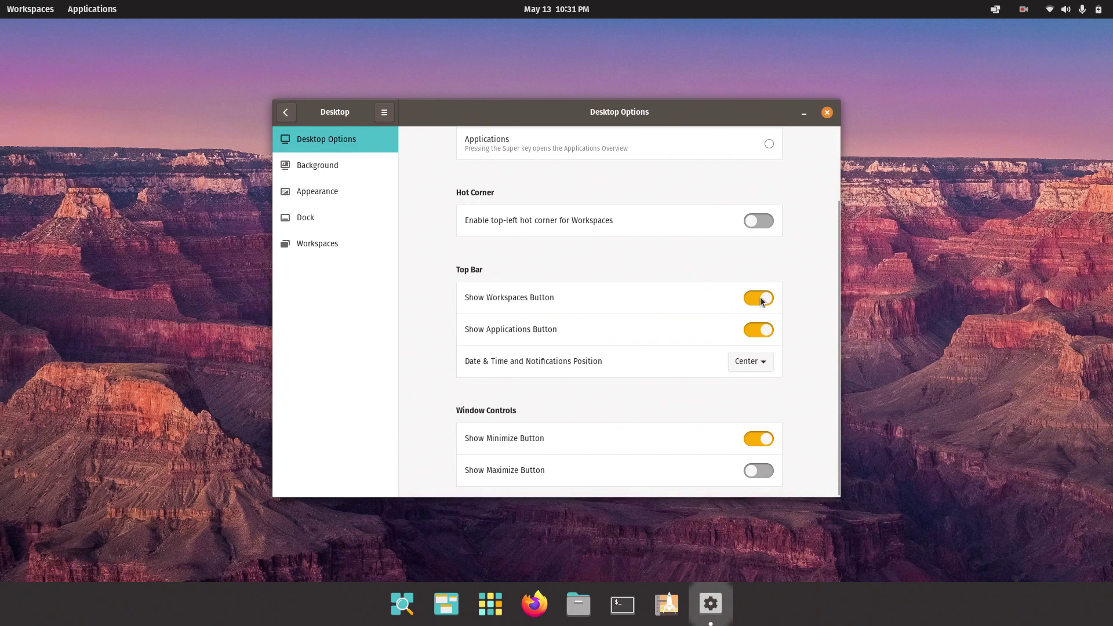
Hide the Workspaces and Applications buttons, try the clock Left and Right, then restore Center and the buttons
{"action": "left_click", "coordinate": [760, 301]}
{"action": "left_click", "coordinate": [761, 332]}
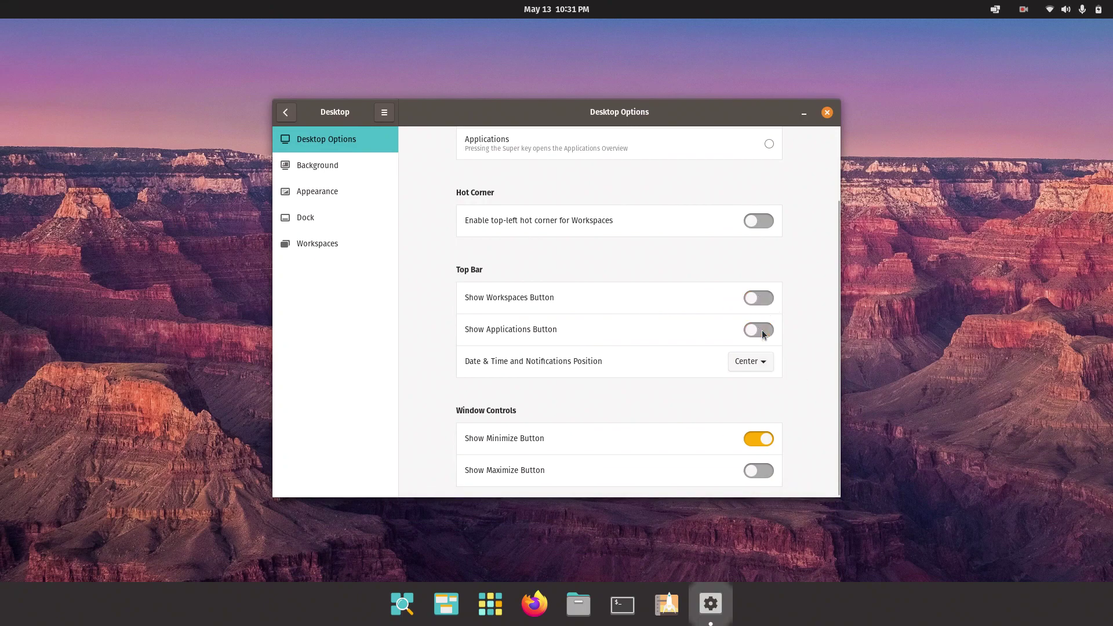
{"action": "left_click", "coordinate": [757, 362]}
{"action": "left_click", "coordinate": [759, 379]}
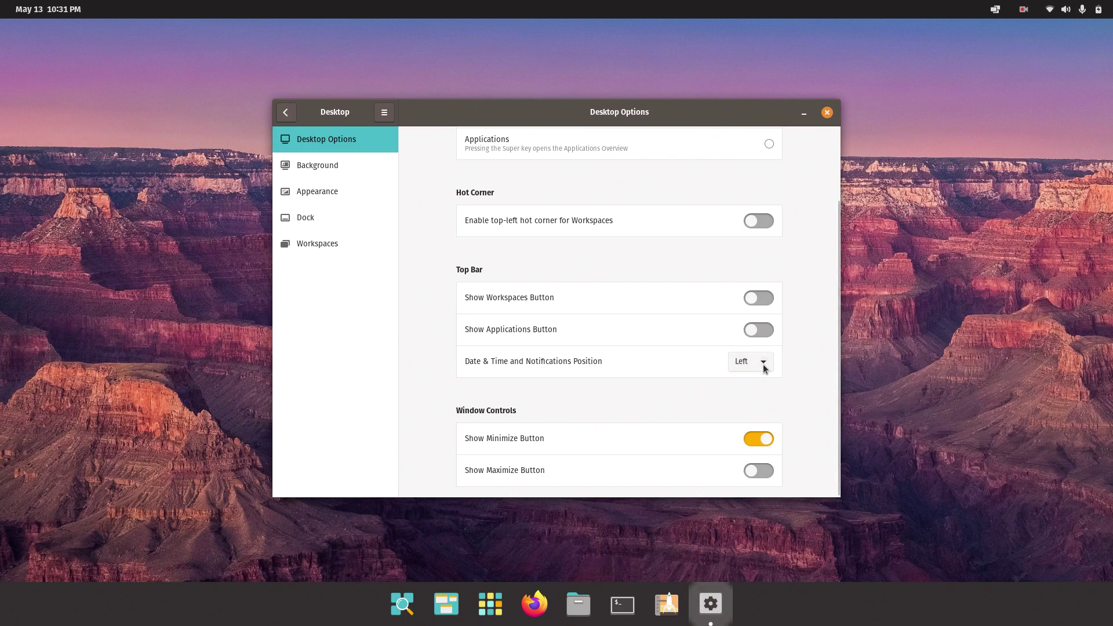
{"action": "left_click", "coordinate": [758, 380]}
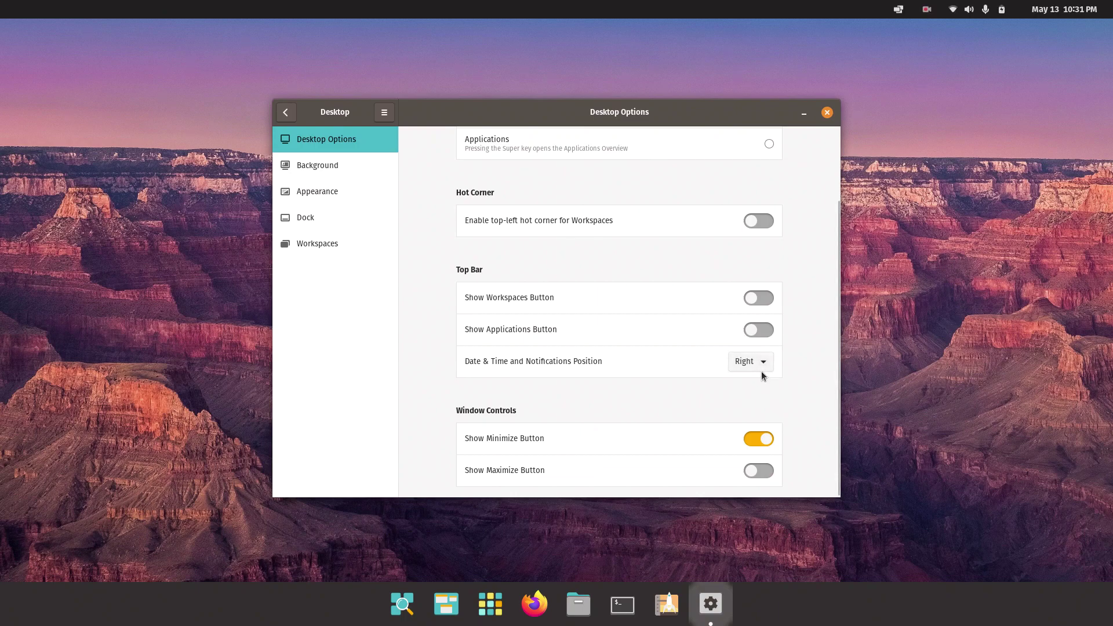
{"action": "left_click", "coordinate": [762, 363]}
{"action": "left_click", "coordinate": [754, 329]}
{"action": "left_click", "coordinate": [759, 329]}
{"action": "left_click", "coordinate": [759, 298]}
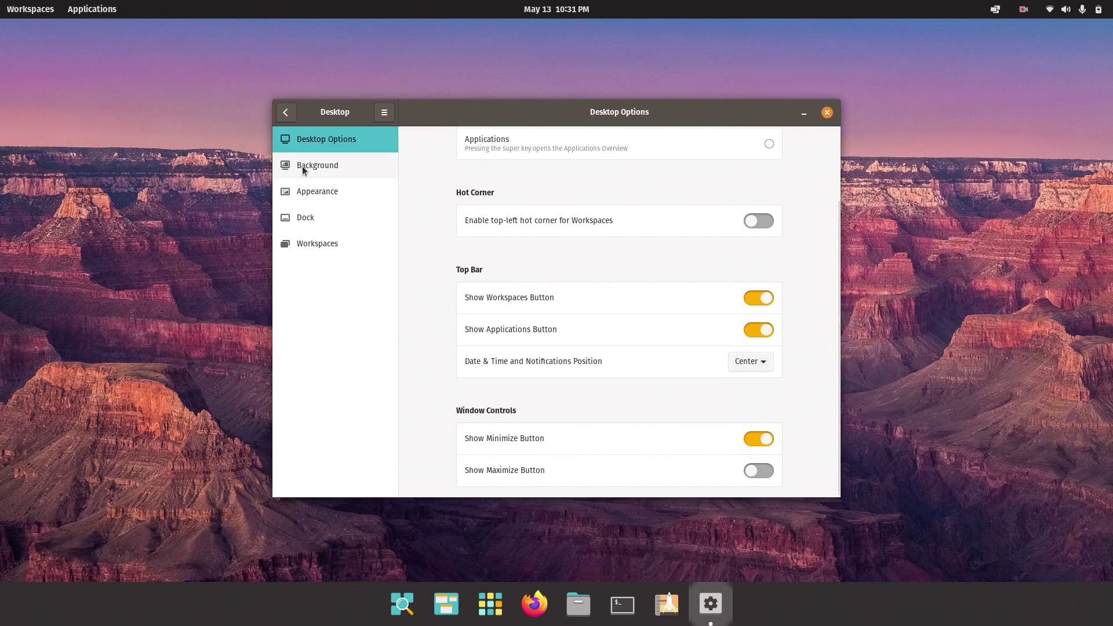
Visit Background, then switch Appearance to the dark theme and back to light
{"action": "left_click", "coordinate": [307, 167]}
{"action": "left_click", "coordinate": [343, 193]}
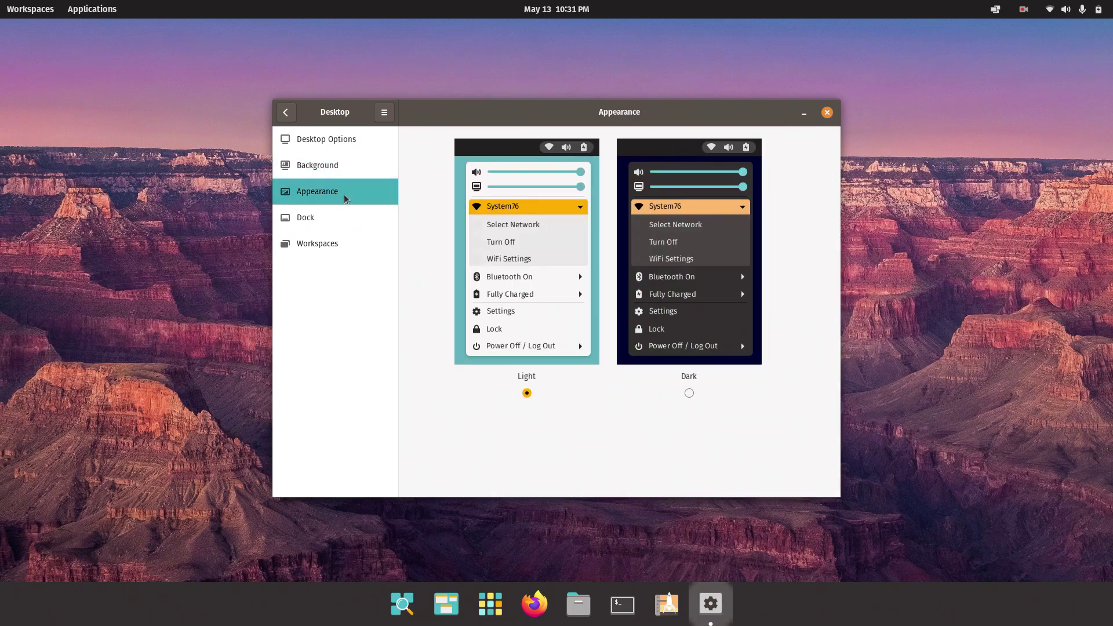
{"action": "left_click", "coordinate": [706, 316]}
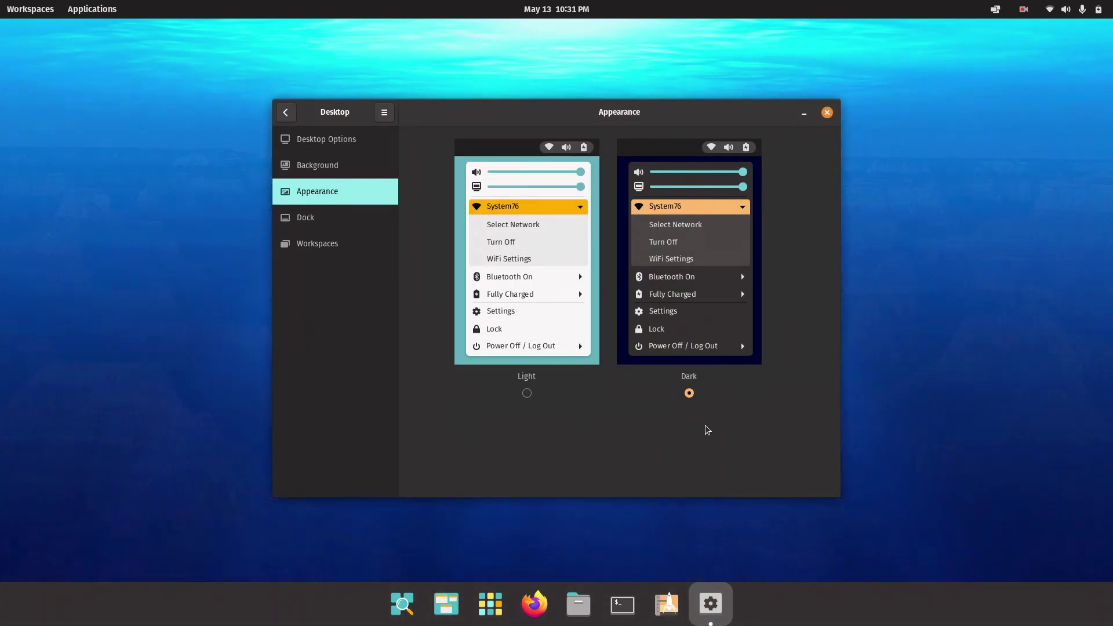
{"action": "left_click", "coordinate": [505, 311]}
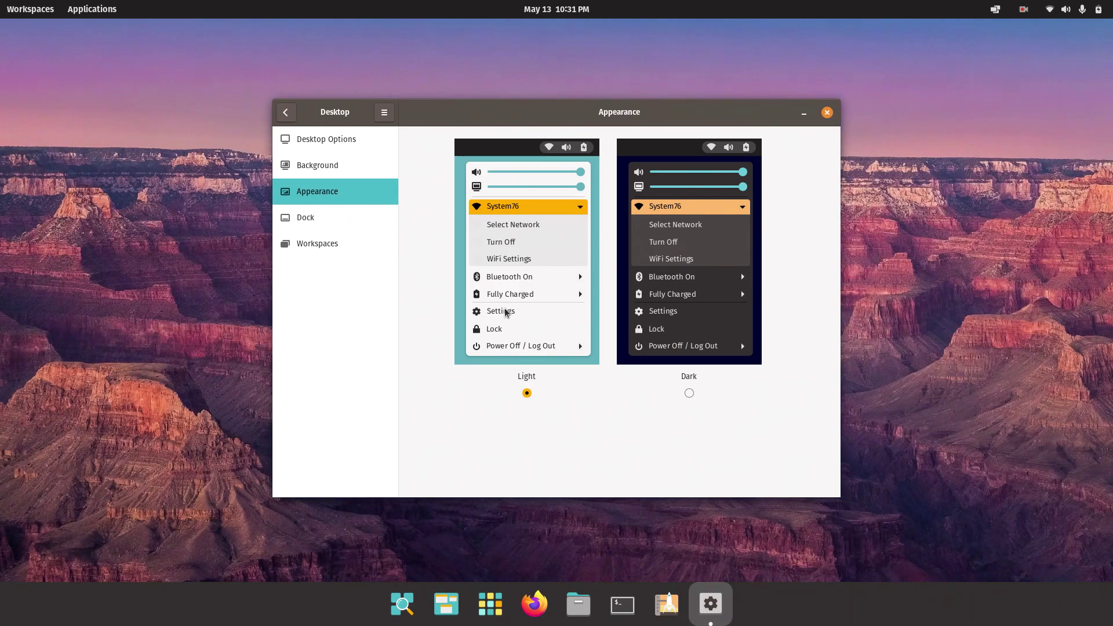
In Dock settings, stop extending to the screen edges and set Bottom of the screen
{"action": "left_click", "coordinate": [339, 225]}
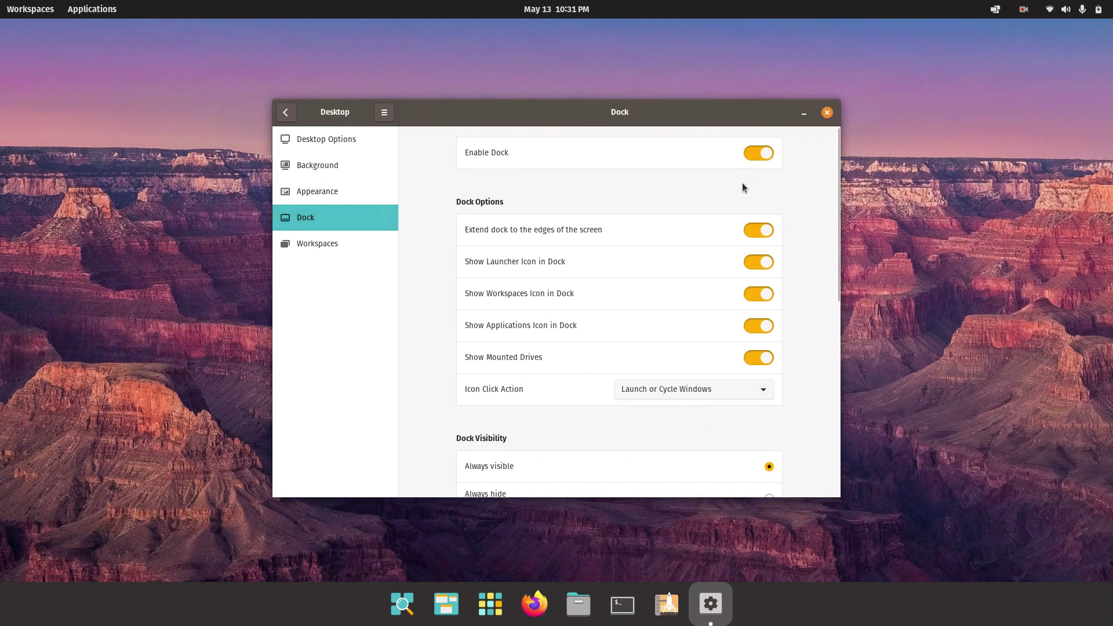
{"action": "left_click", "coordinate": [757, 231]}
{"action": "scroll", "coordinate": [765, 377], "scroll_direction": "down", "scroll_amount": 10}
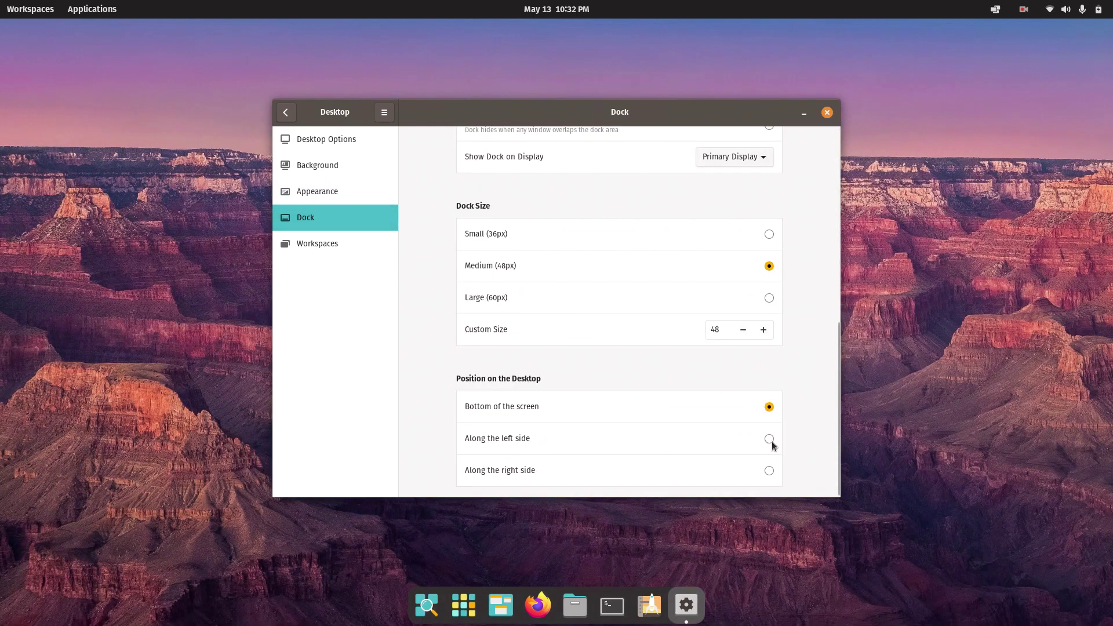
{"action": "left_click", "coordinate": [769, 439]}
{"action": "left_click", "coordinate": [769, 470]}
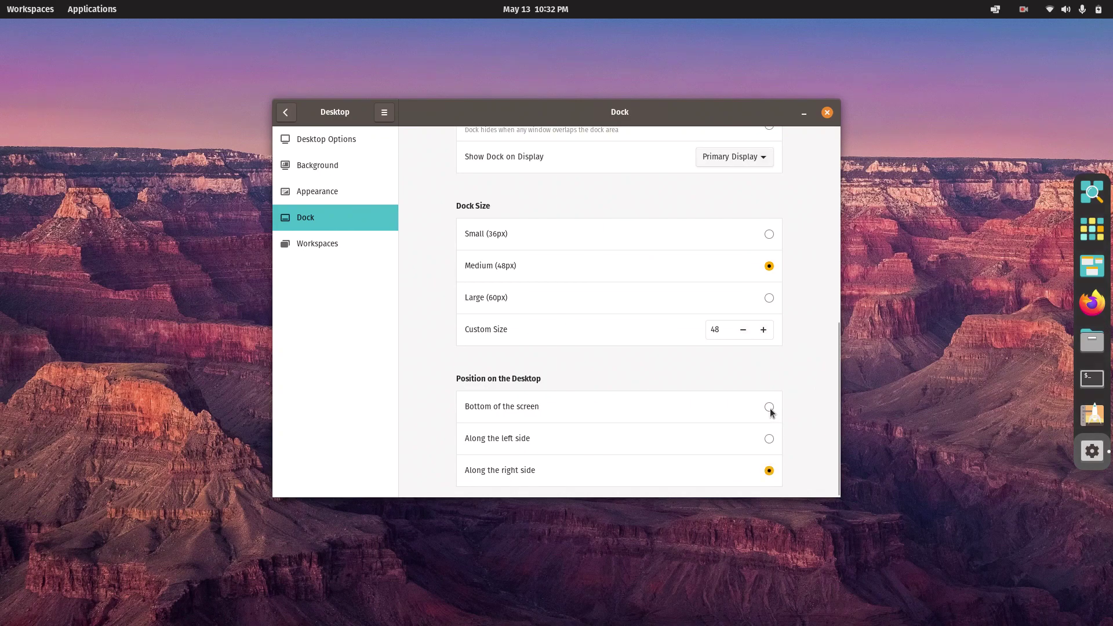
{"action": "left_click", "coordinate": [768, 407]}
{"action": "scroll", "coordinate": [828, 410], "scroll_direction": "up", "scroll_amount": 10}
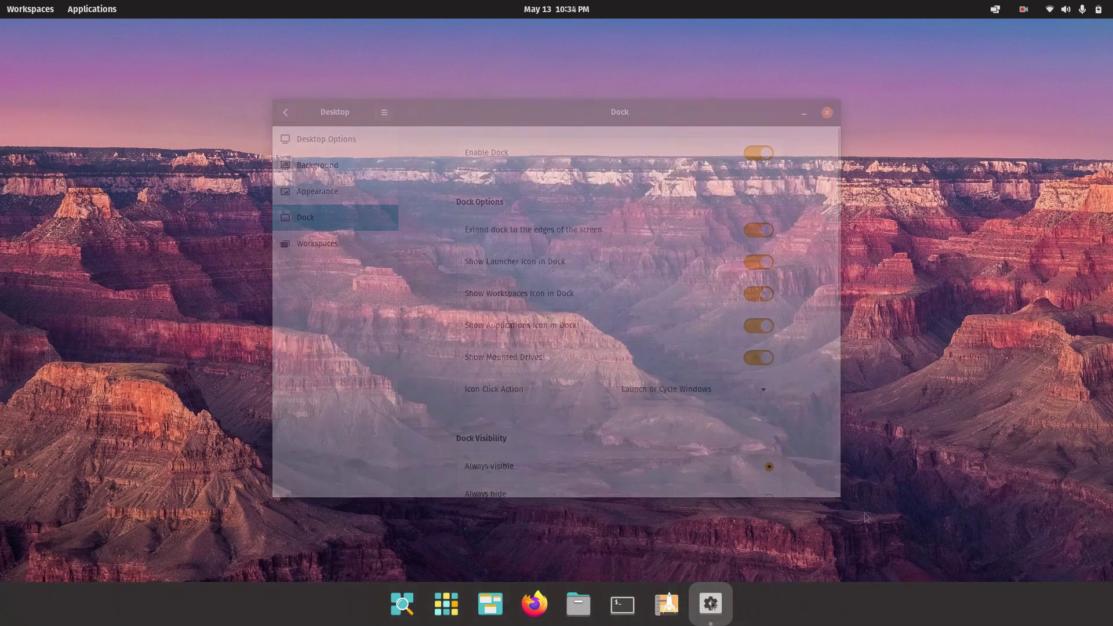
{"action": "left_click", "coordinate": [712, 604]}
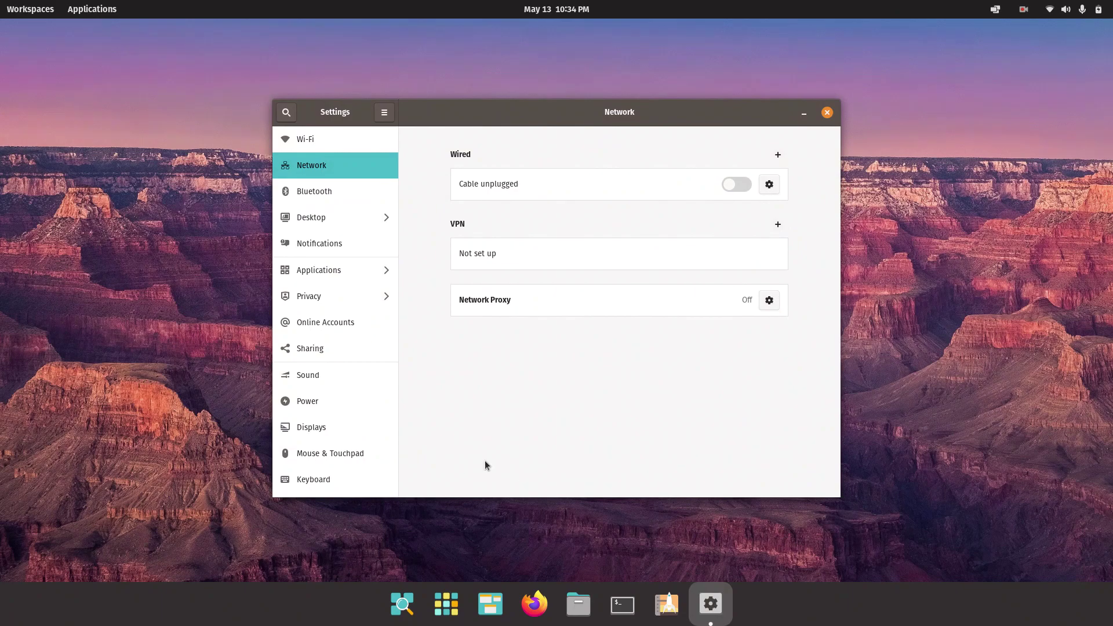
Browse the Desktop and Firmware settings pages
{"action": "left_click", "coordinate": [333, 225]}
{"action": "left_click", "coordinate": [286, 113]}
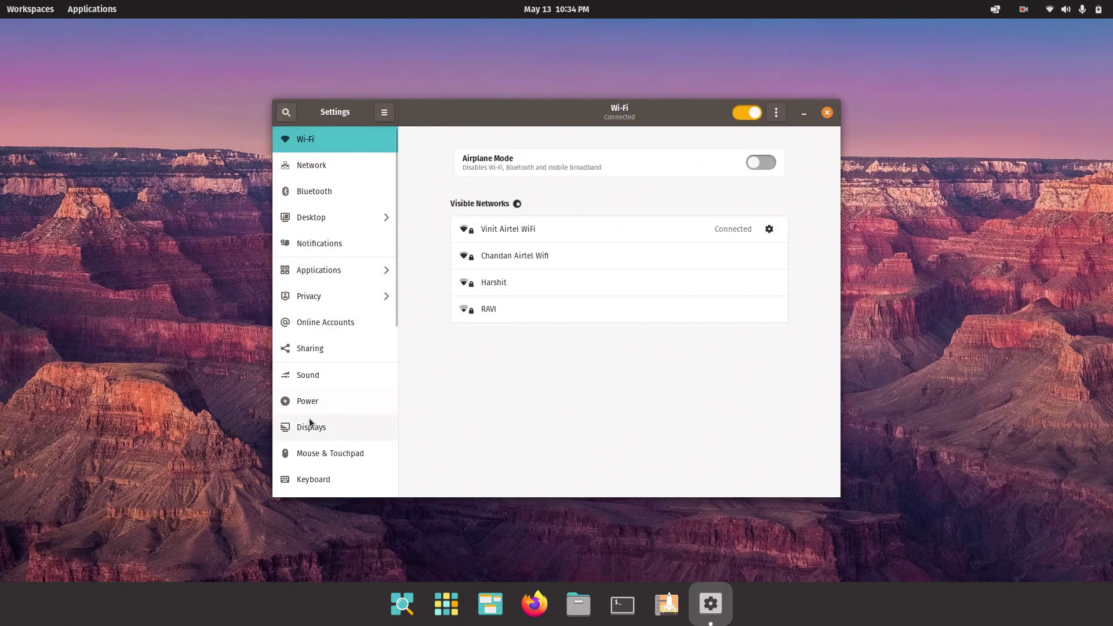
{"action": "scroll", "coordinate": [329, 401], "scroll_direction": "down", "scroll_amount": 5}
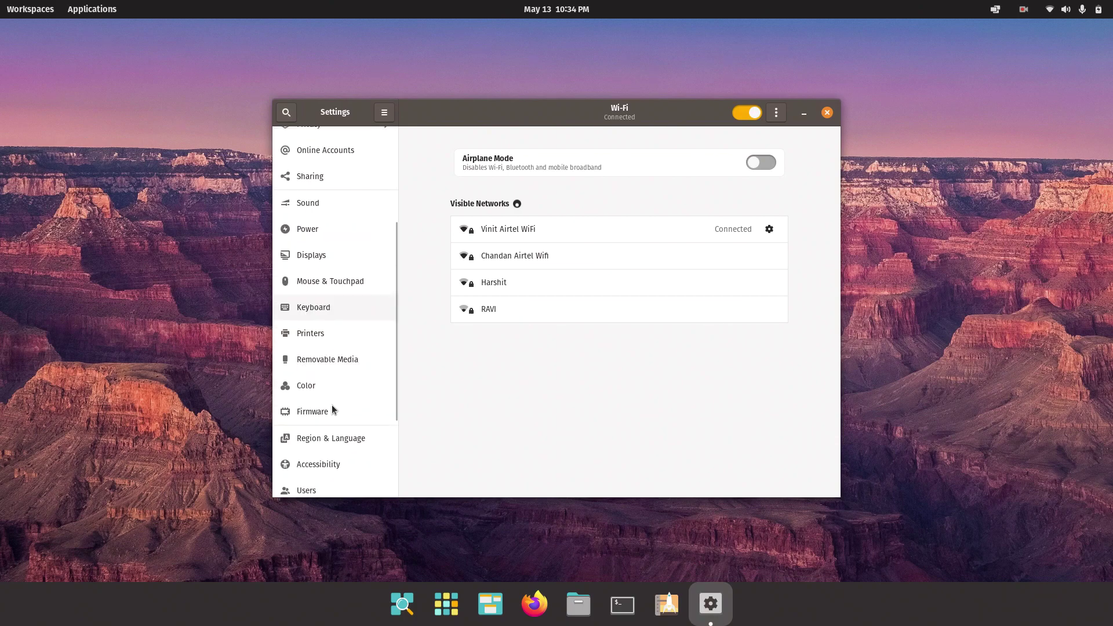
{"action": "left_click", "coordinate": [334, 410]}
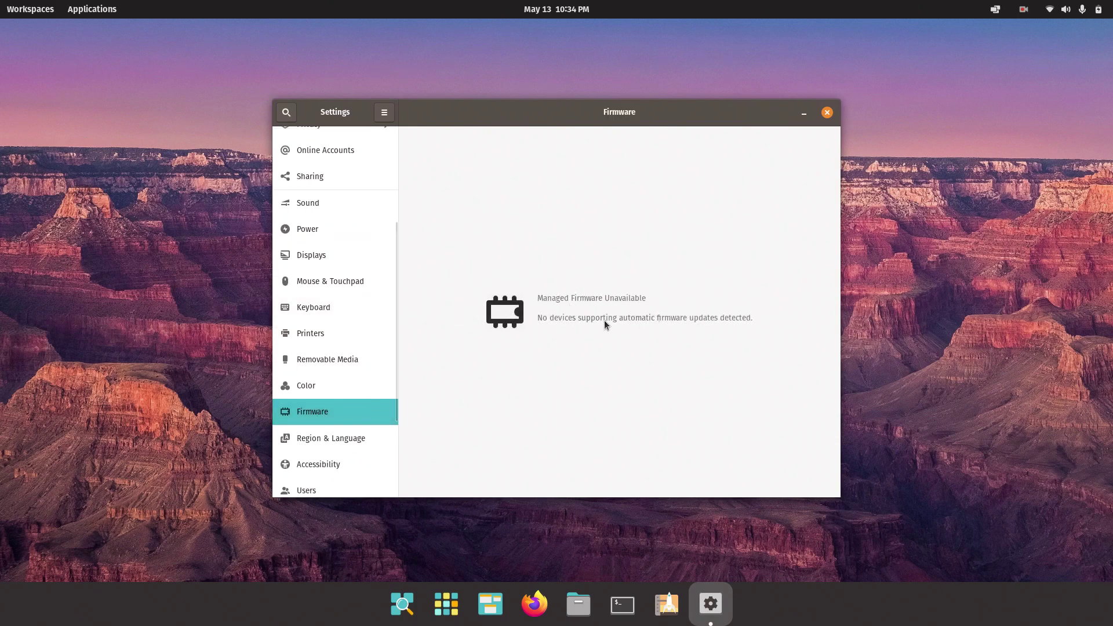
{"action": "scroll", "coordinate": [371, 365], "scroll_direction": "down", "scroll_amount": 3}
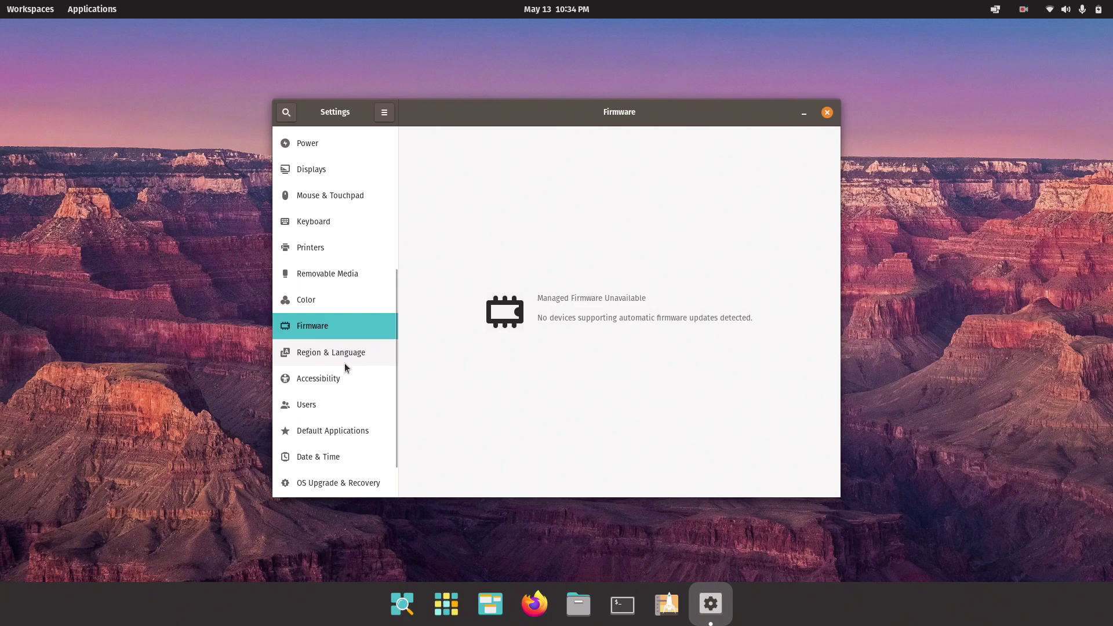
{"action": "scroll", "coordinate": [344, 363], "scroll_direction": "down", "scroll_amount": 2}
Toggle Automatic Updates on and off in OS Upgrade & Recovery, then go to Support
{"action": "left_click", "coordinate": [342, 434]}
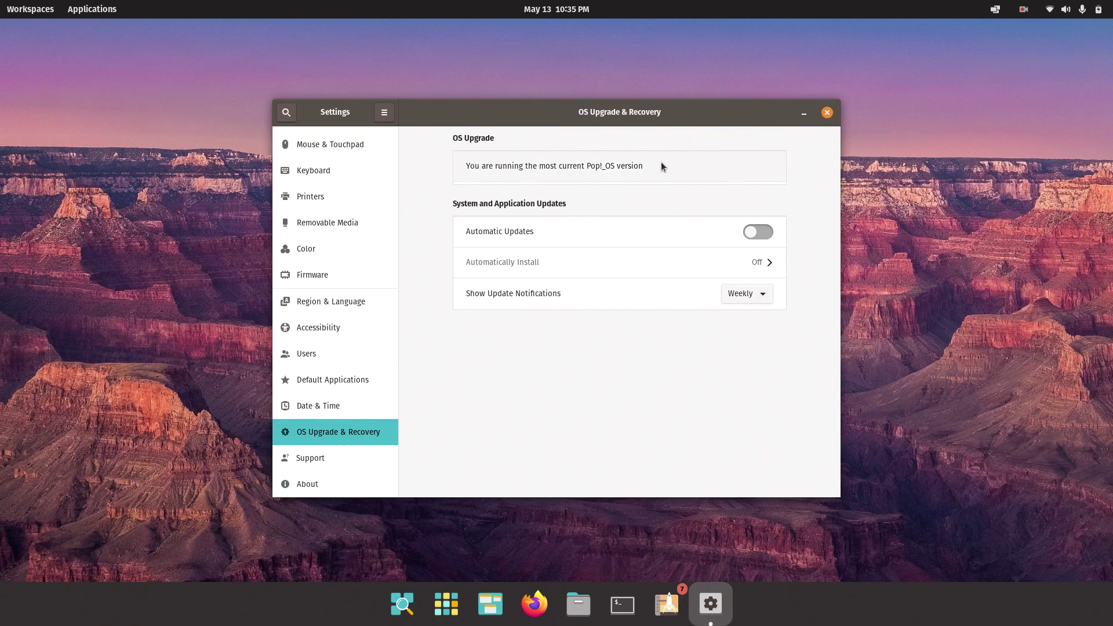
{"action": "left_click", "coordinate": [757, 233]}
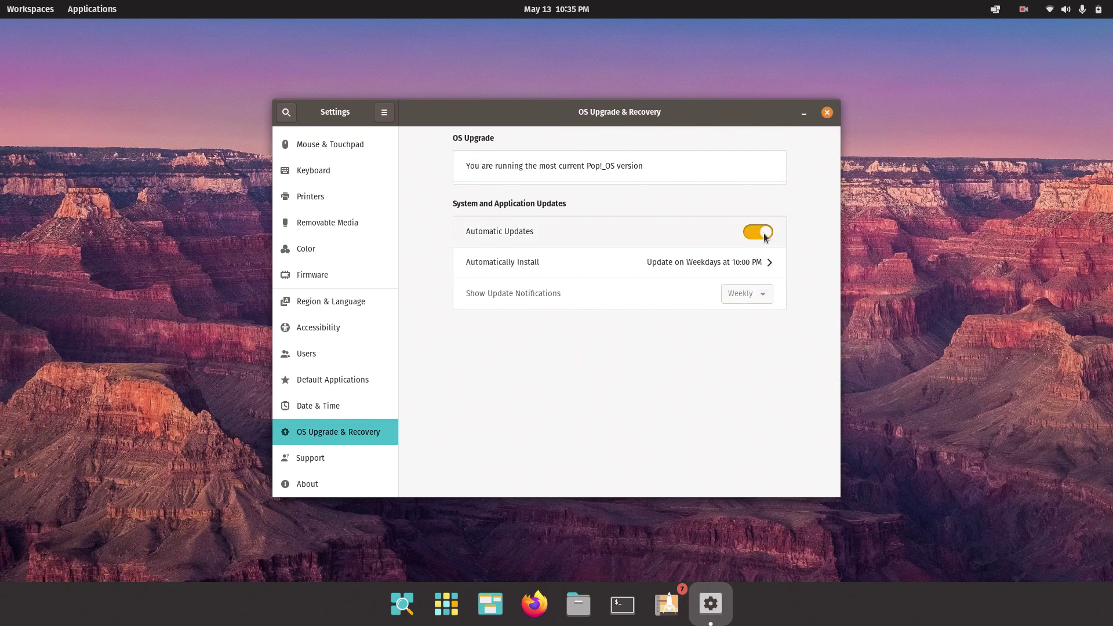
{"action": "left_click", "coordinate": [760, 232]}
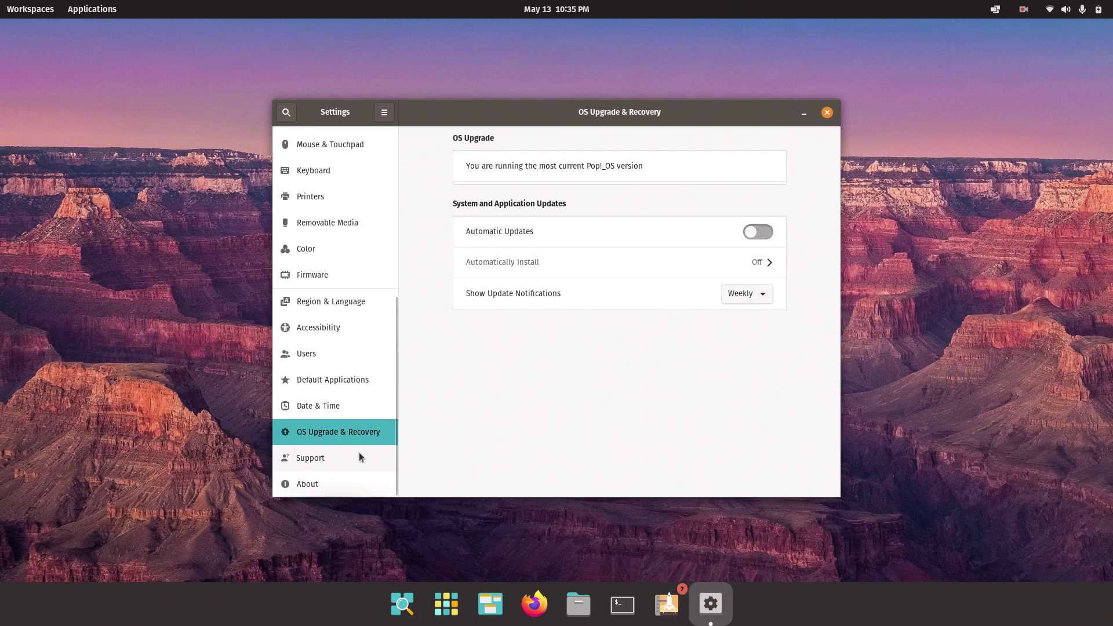
{"action": "left_click", "coordinate": [323, 457]}
Open support.system76.com and sign in to the chat.pop-os.org chat
{"action": "left_click", "coordinate": [774, 387]}
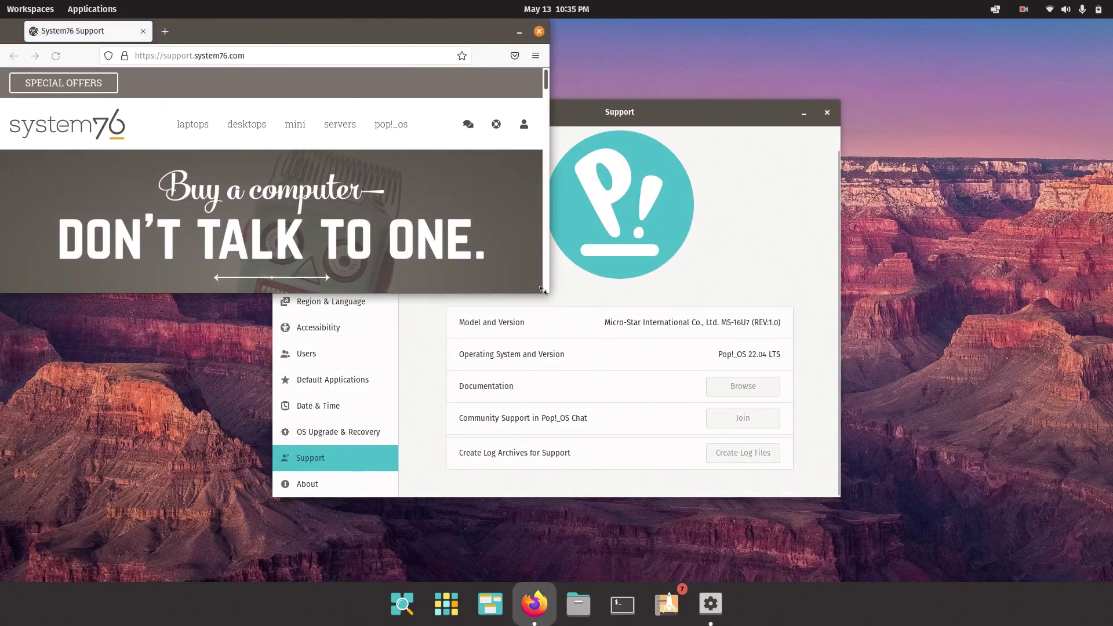
{"action": "left_click_drag", "start_coordinate": [543, 290], "coordinate": [631, 561]}
{"action": "scroll", "coordinate": [224, 280], "scroll_direction": "down", "scroll_amount": 4}
{"action": "scroll", "coordinate": [222, 282], "scroll_direction": "up", "scroll_amount": 4}
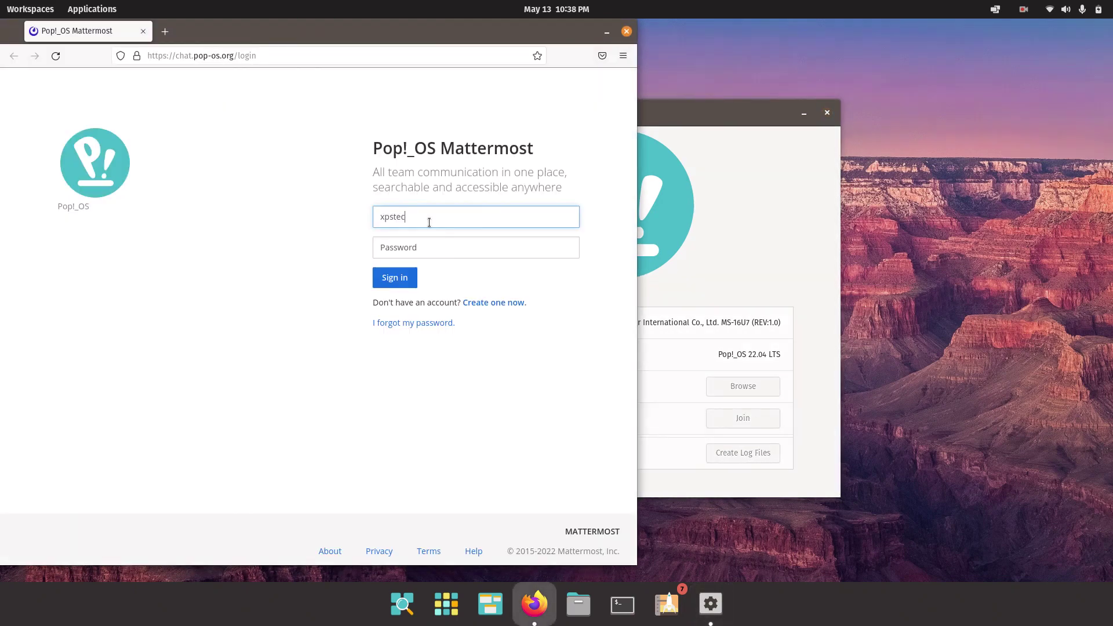
{"action": "type", "text": "h"}
{"action": "key", "text": "Tab"}
{"action": "key", "text": "Return"}
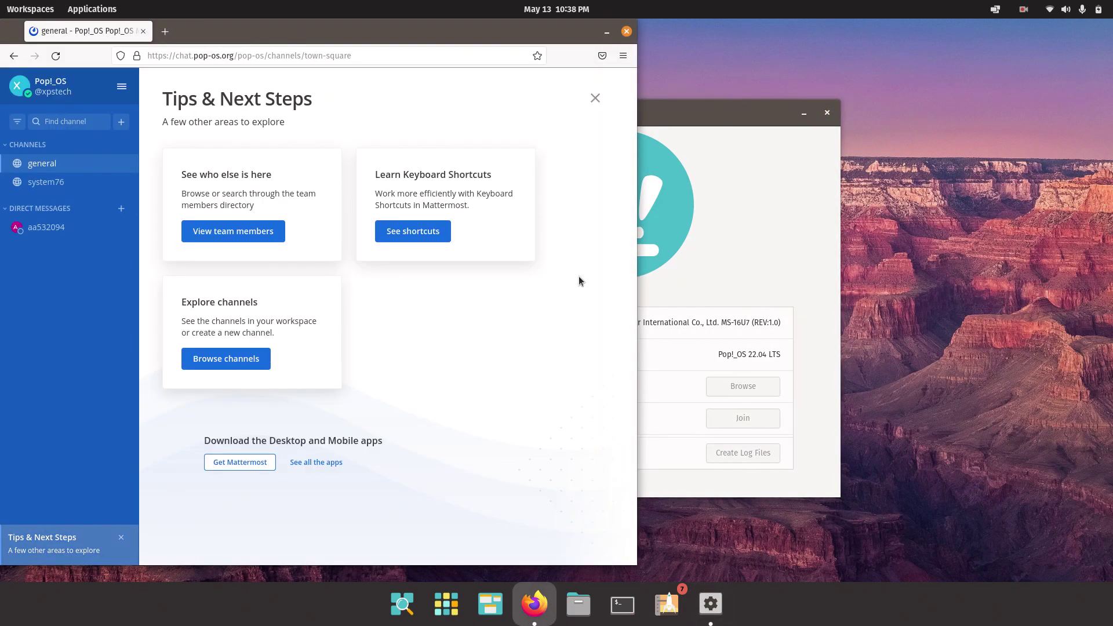
Switch between the system76 and general channels and search the channel switcher for 'pop'
{"action": "left_click", "coordinate": [46, 182]}
{"action": "left_click", "coordinate": [42, 164]}
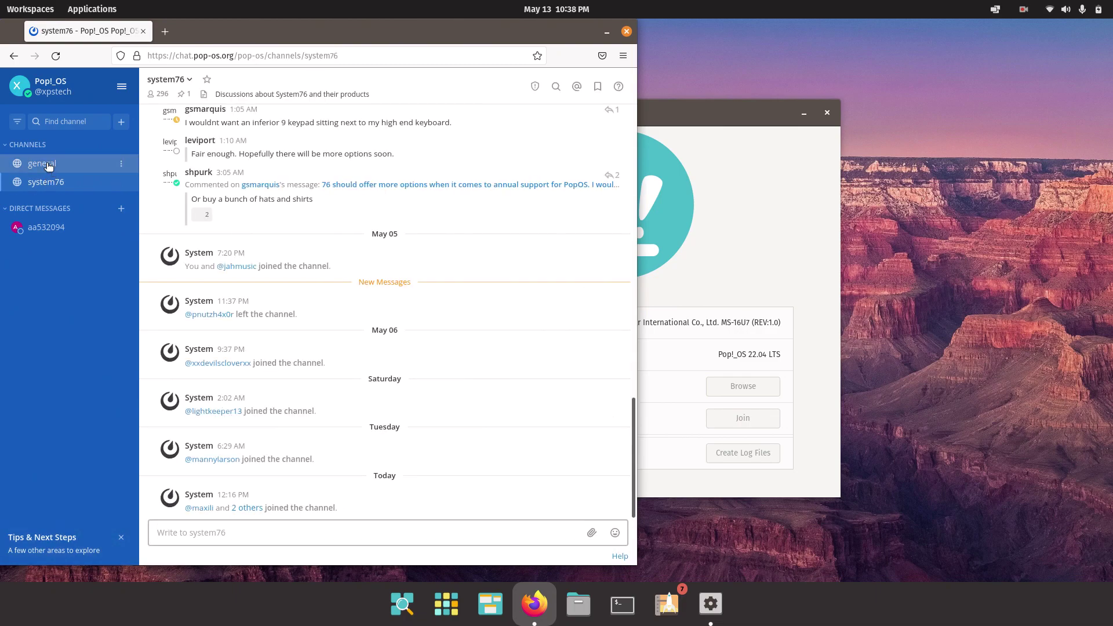
{"action": "left_click", "coordinate": [71, 126]}
{"action": "type", "text": "pop"}
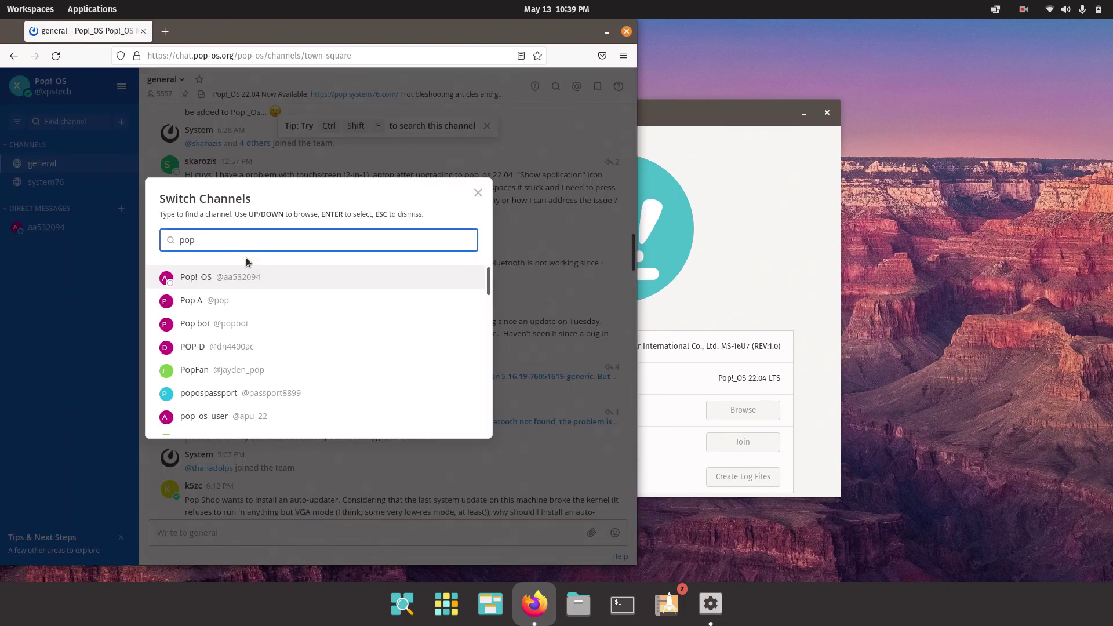
{"action": "scroll", "coordinate": [355, 417], "scroll_direction": "down", "scroll_amount": 5}
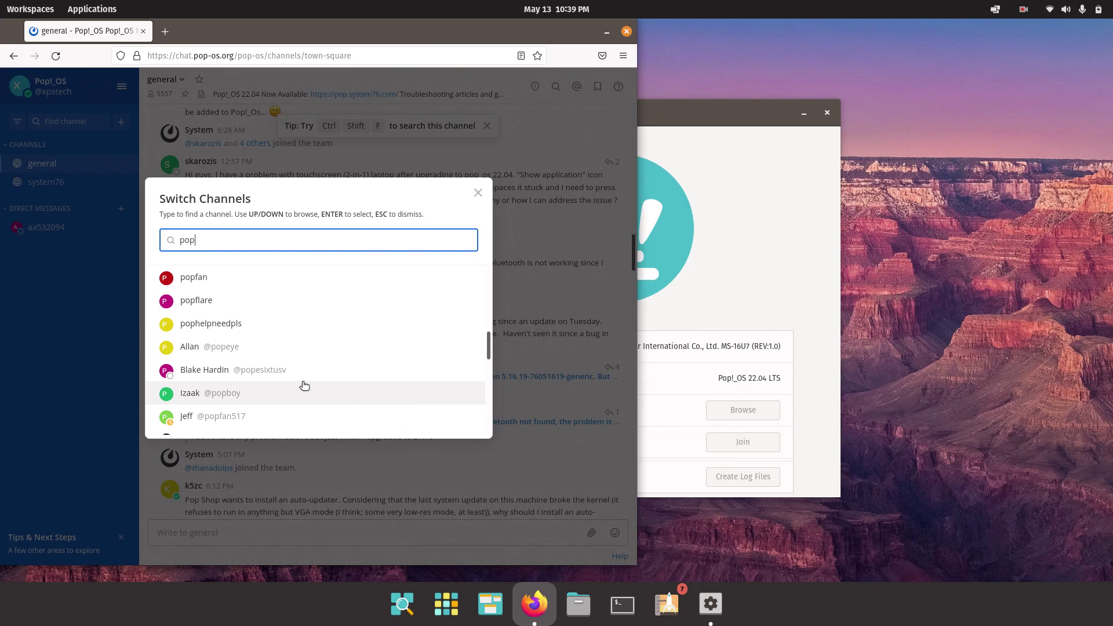
{"action": "key", "text": "Escape"}
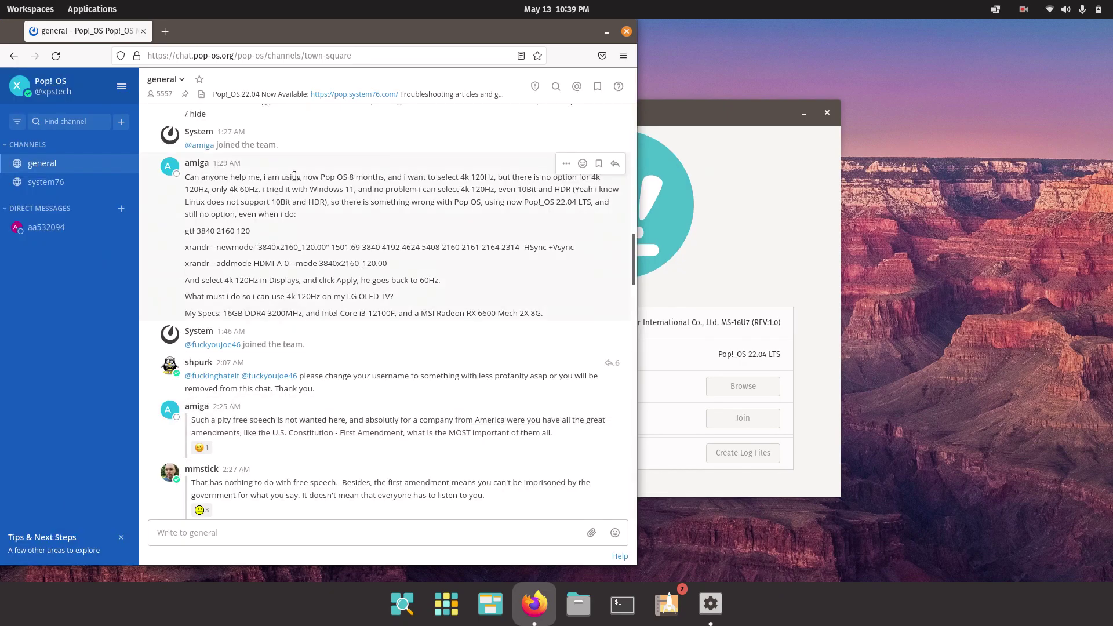
{"action": "left_click_drag", "start_coordinate": [294, 175], "coordinate": [379, 224]}
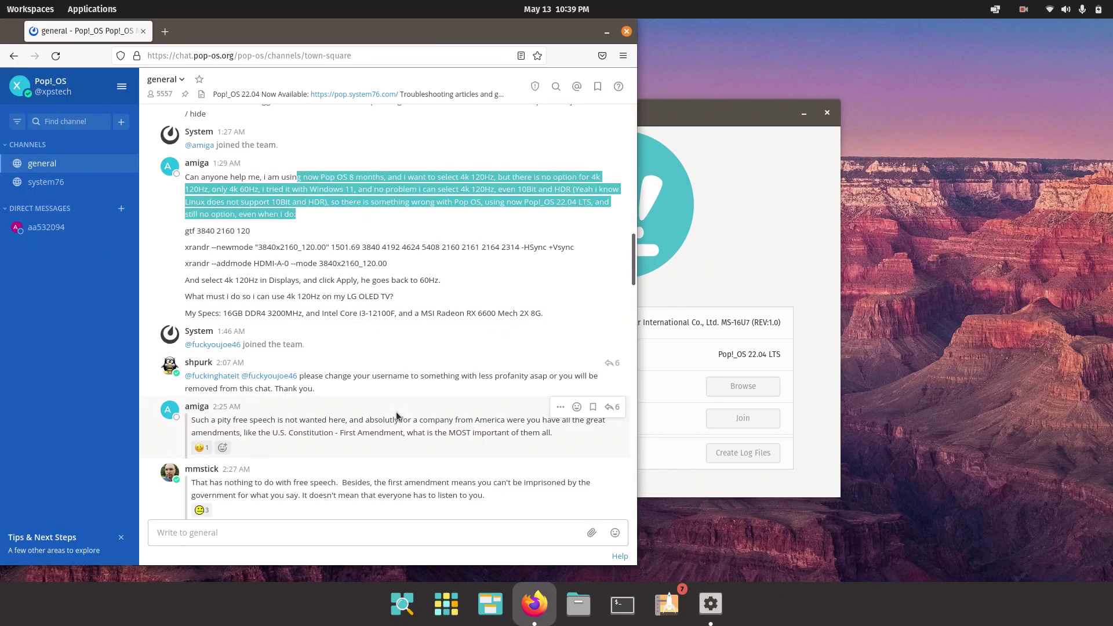
{"action": "scroll", "coordinate": [398, 412], "scroll_direction": "down", "scroll_amount": 10}
Start Create Log Files on the Support page, cancel the authentication prompt, and open About
{"action": "left_click", "coordinate": [700, 300]}
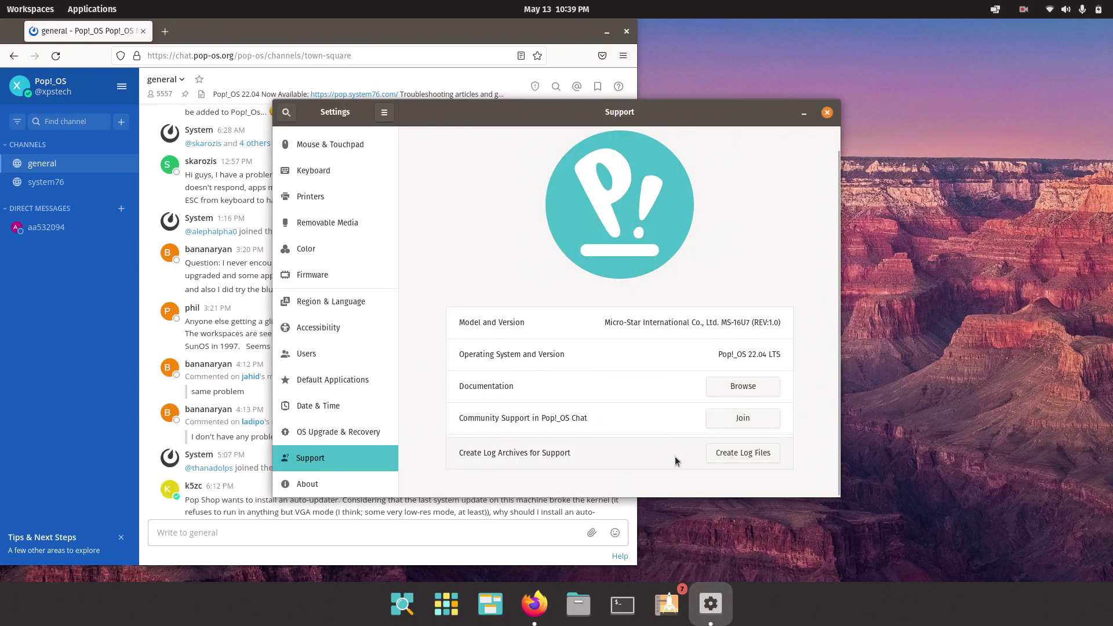
{"action": "left_click", "coordinate": [747, 455]}
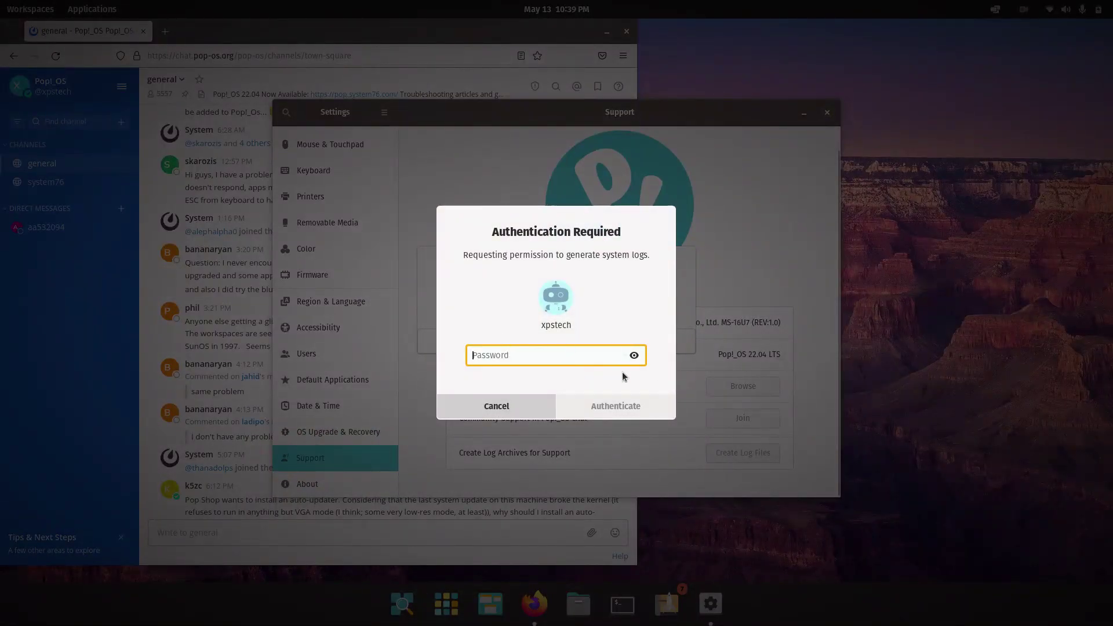
{"action": "left_click", "coordinate": [537, 398]}
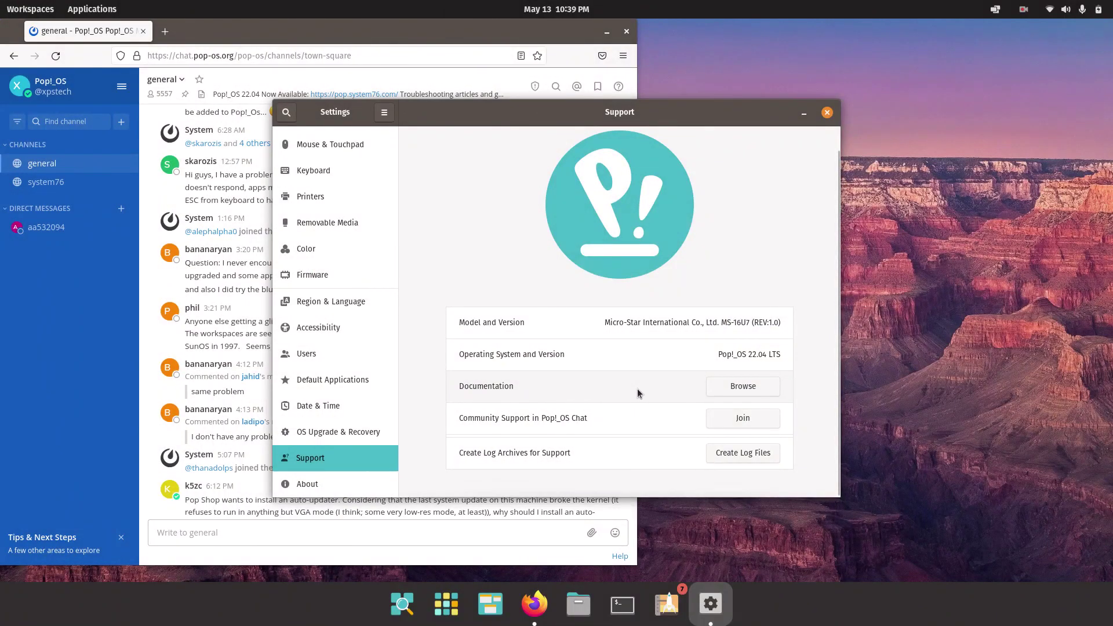
{"action": "left_click", "coordinate": [315, 485]}
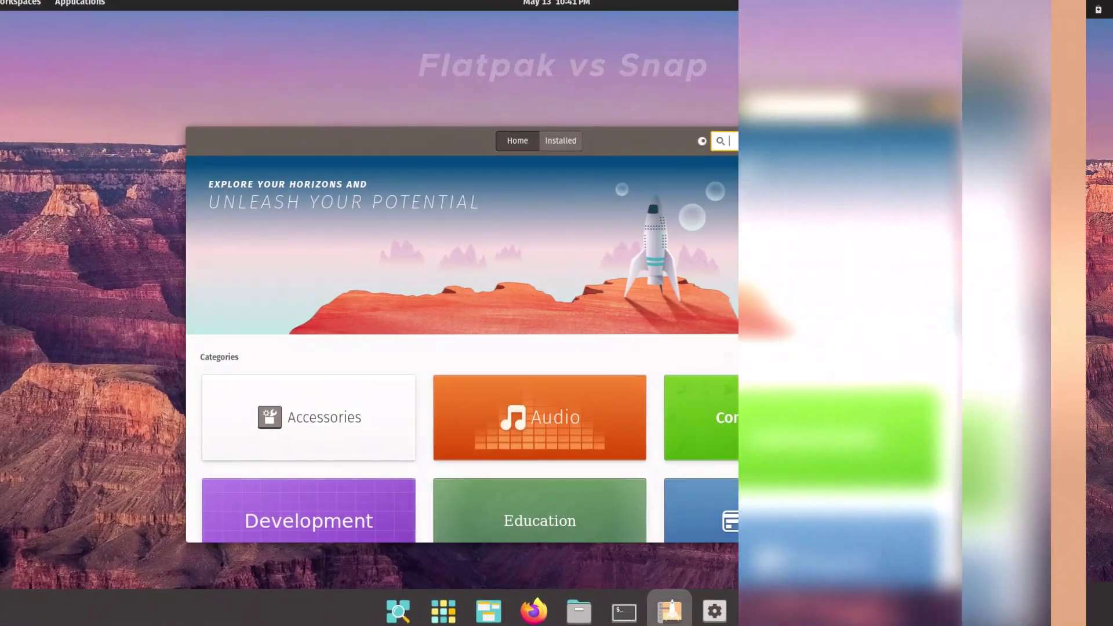
{"action": "scroll", "coordinate": [836, 354], "scroll_direction": "down", "scroll_amount": 5}
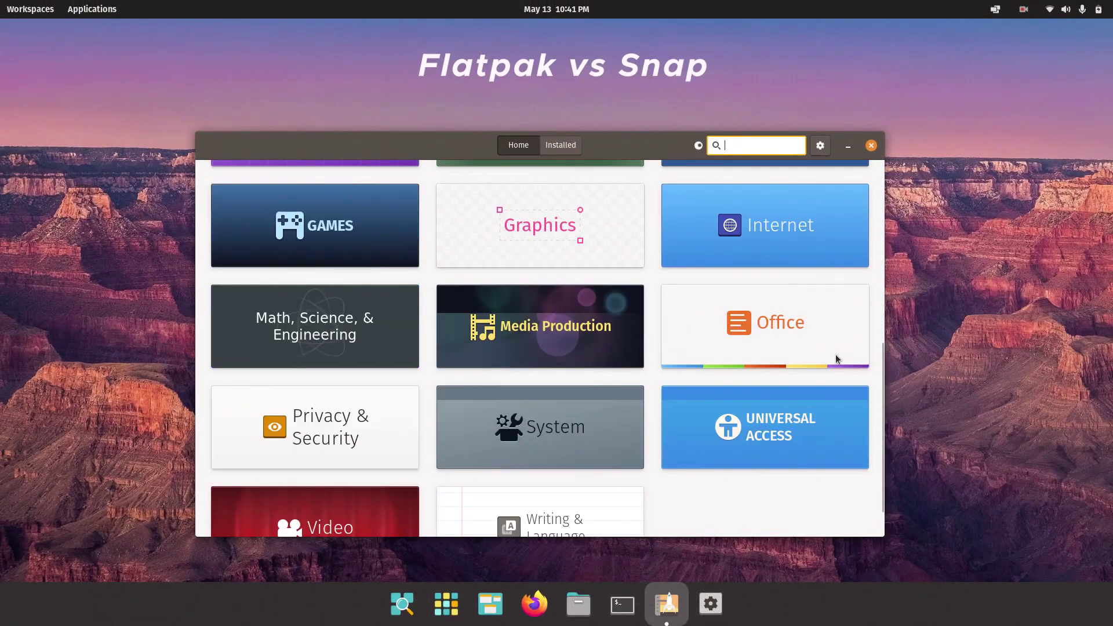
{"action": "scroll", "coordinate": [836, 353], "scroll_direction": "up", "scroll_amount": 8}
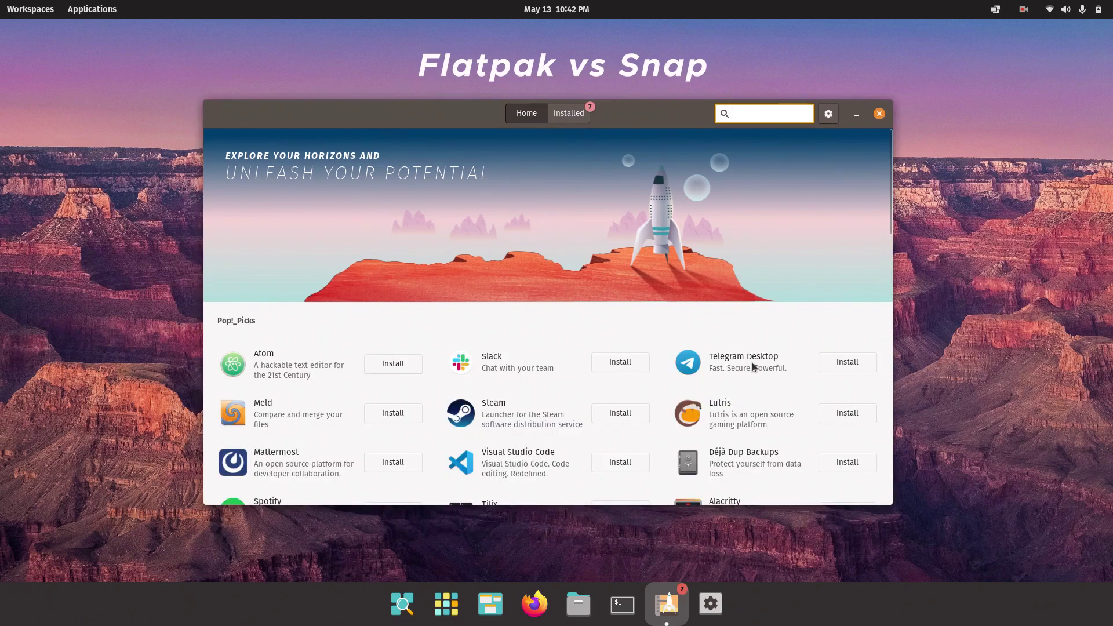
{"action": "left_click", "coordinate": [753, 366]}
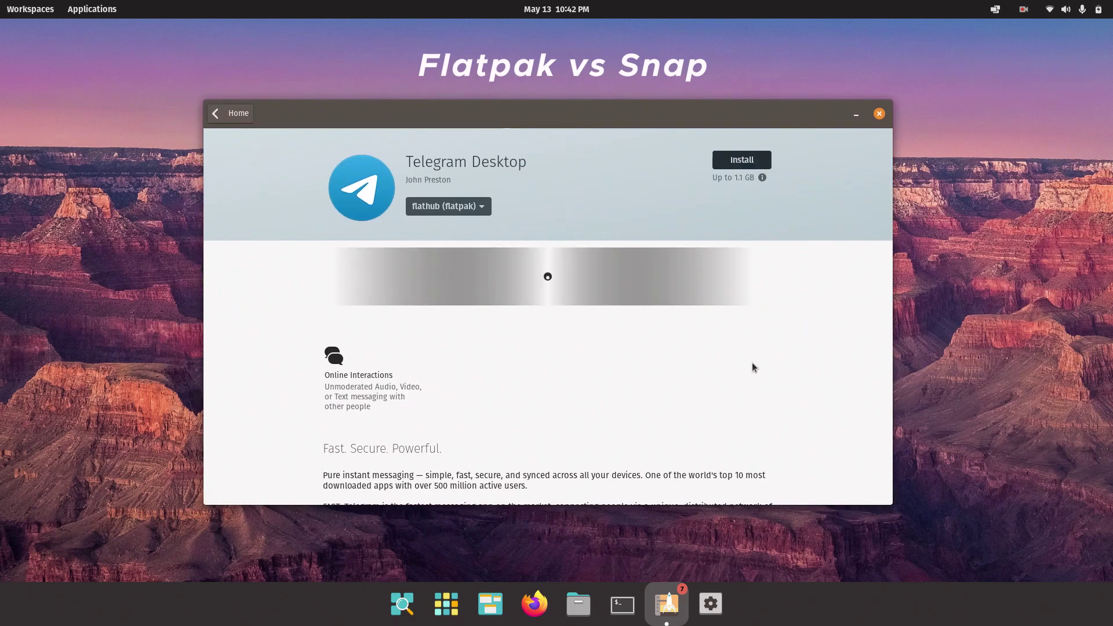
{"action": "left_click", "coordinate": [482, 207]}
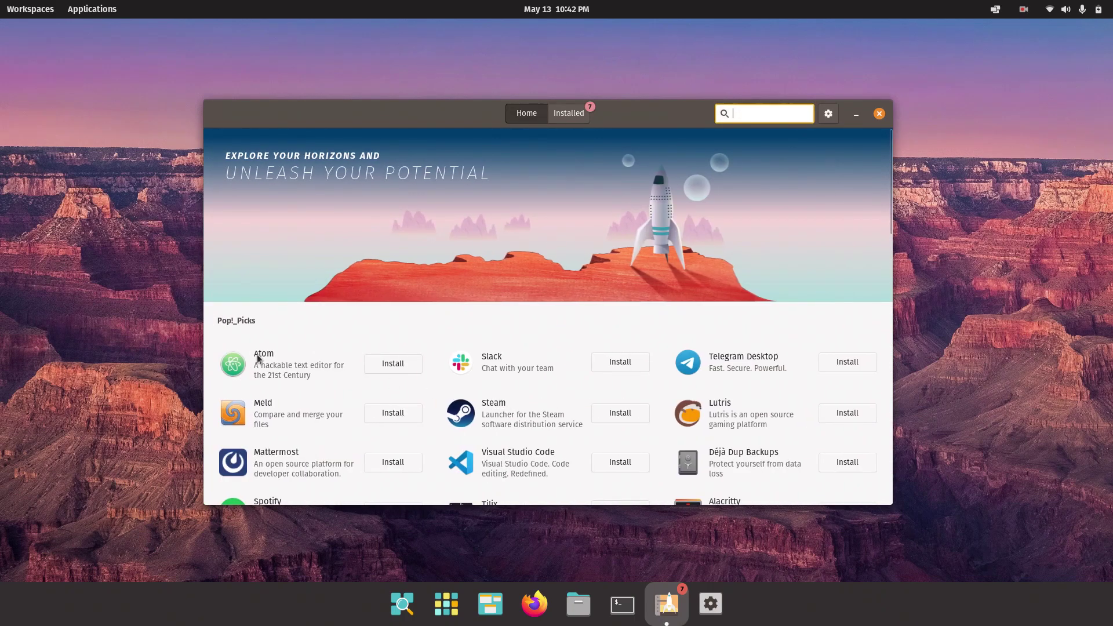
{"action": "left_click", "coordinate": [322, 358]}
{"action": "left_click", "coordinate": [482, 207]}
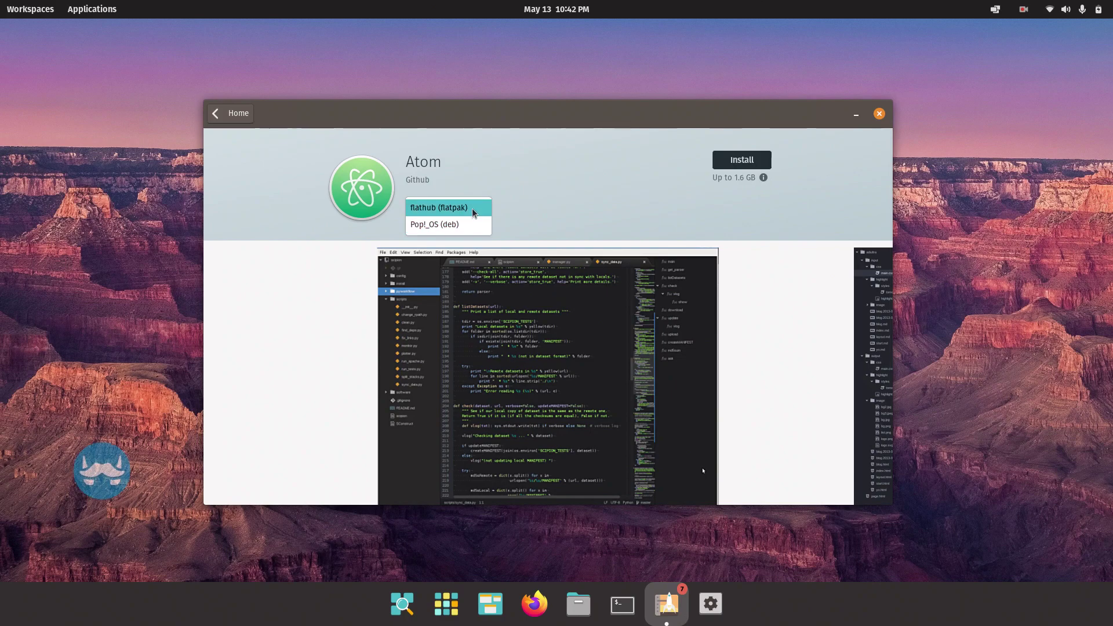
{"action": "left_click", "coordinate": [518, 211]}
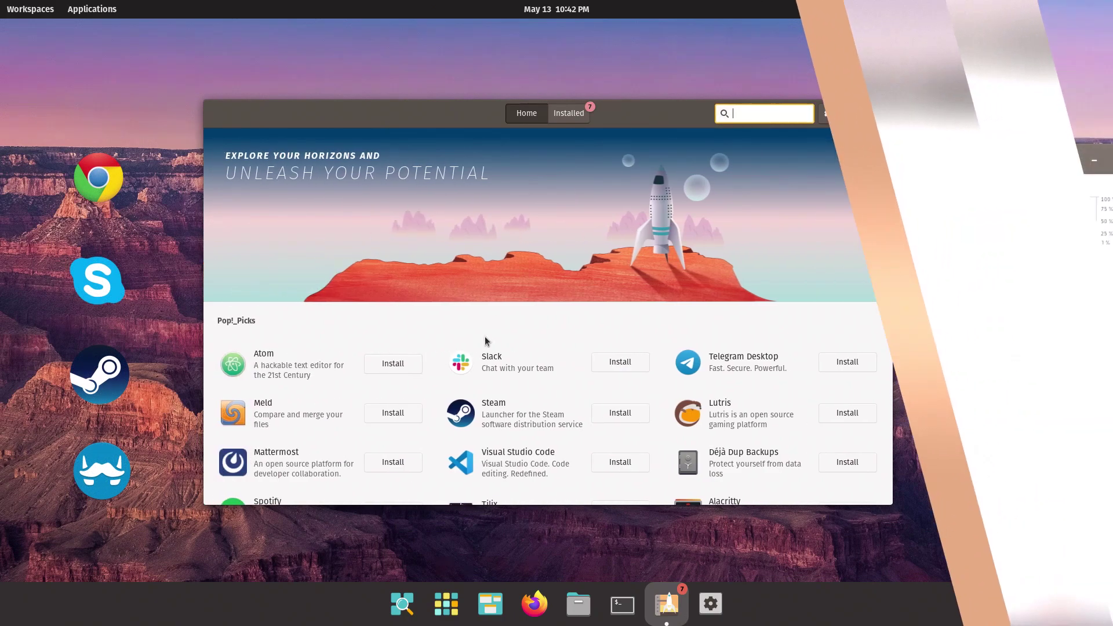